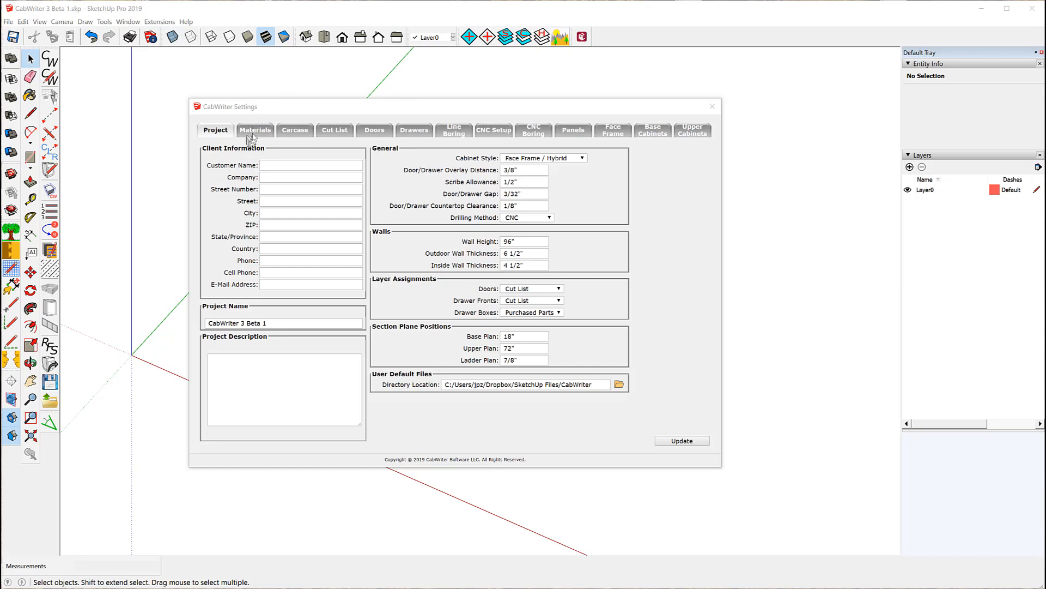
Show the material and hatch settings of the empty CabWriter 3 Beta 1 project
click(254, 132)
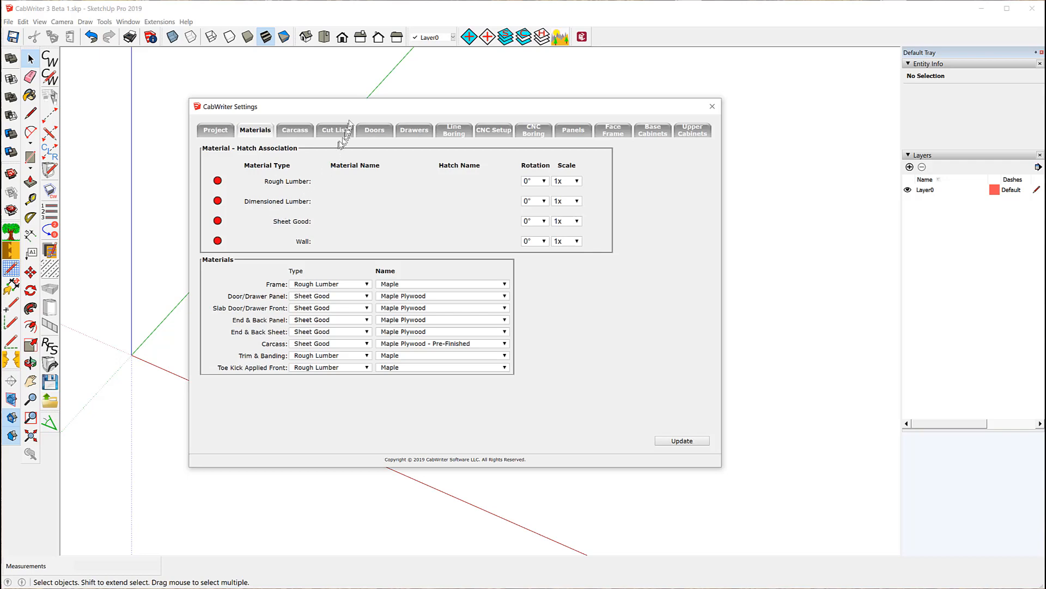
drag(390, 106, 331, 120)
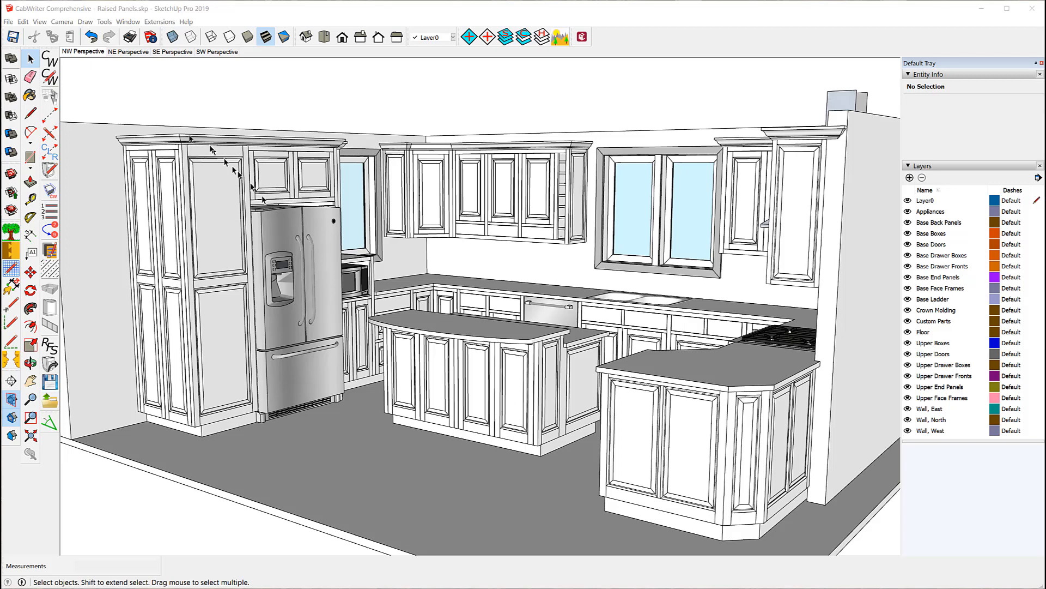
Open the kitchen model's CabWriter material settings and set the hatch for the Maple rough lumber to Adobe Rammed Earth
click(54, 80)
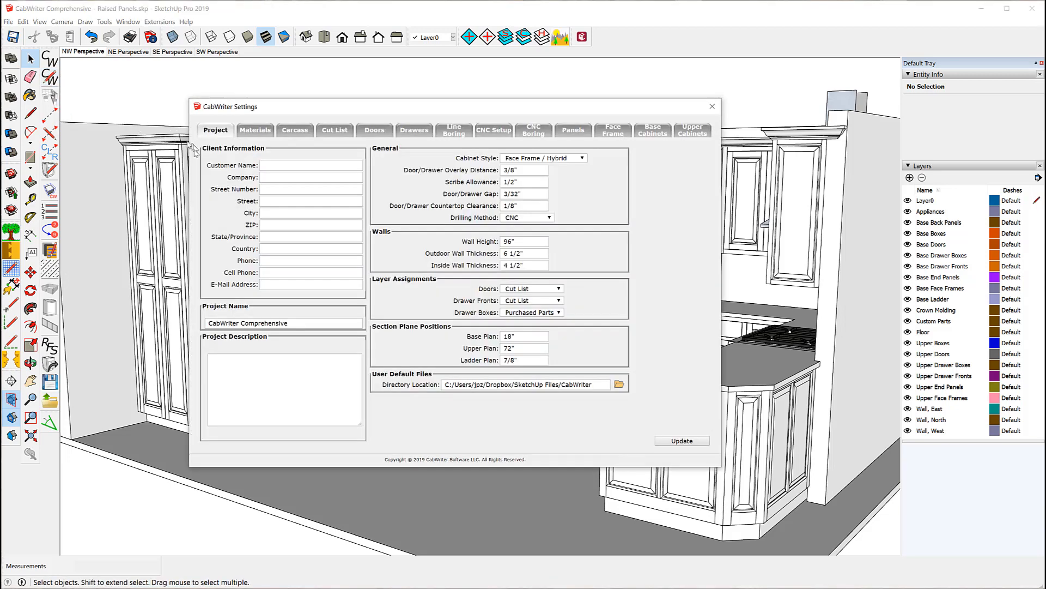
click(251, 133)
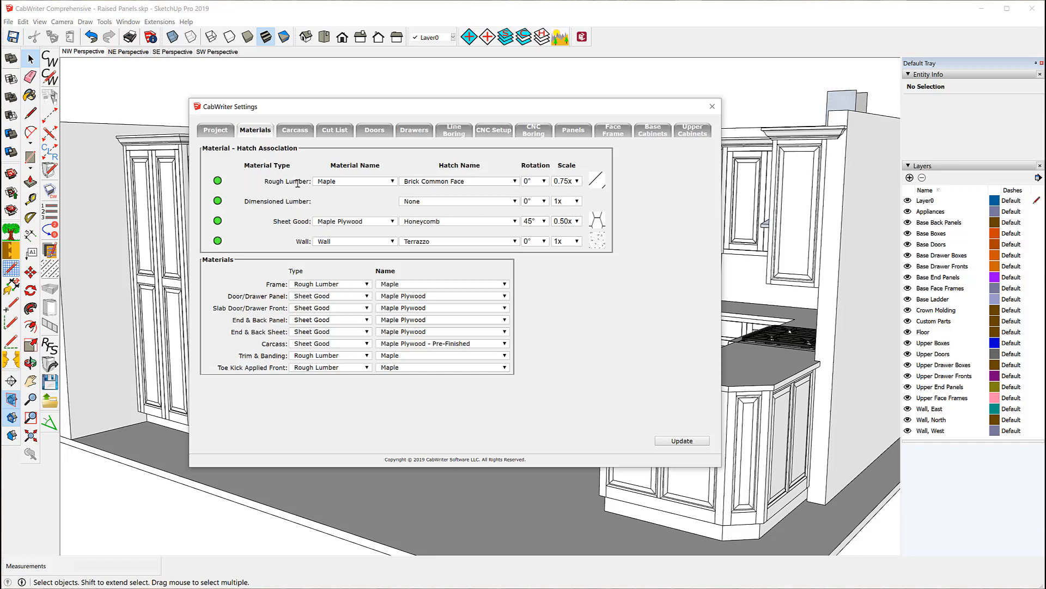
click(393, 181)
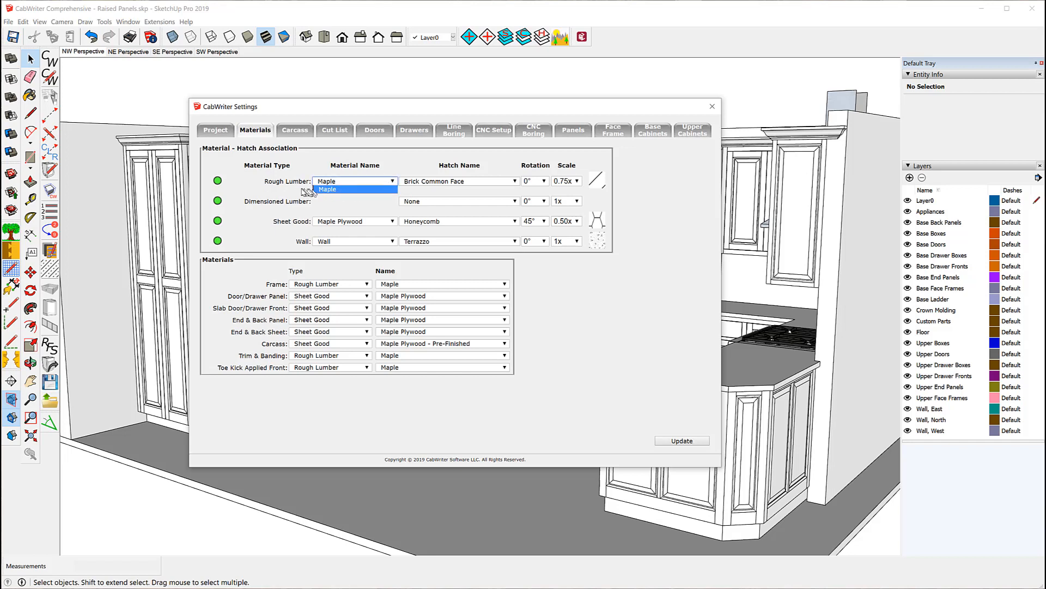
click(332, 191)
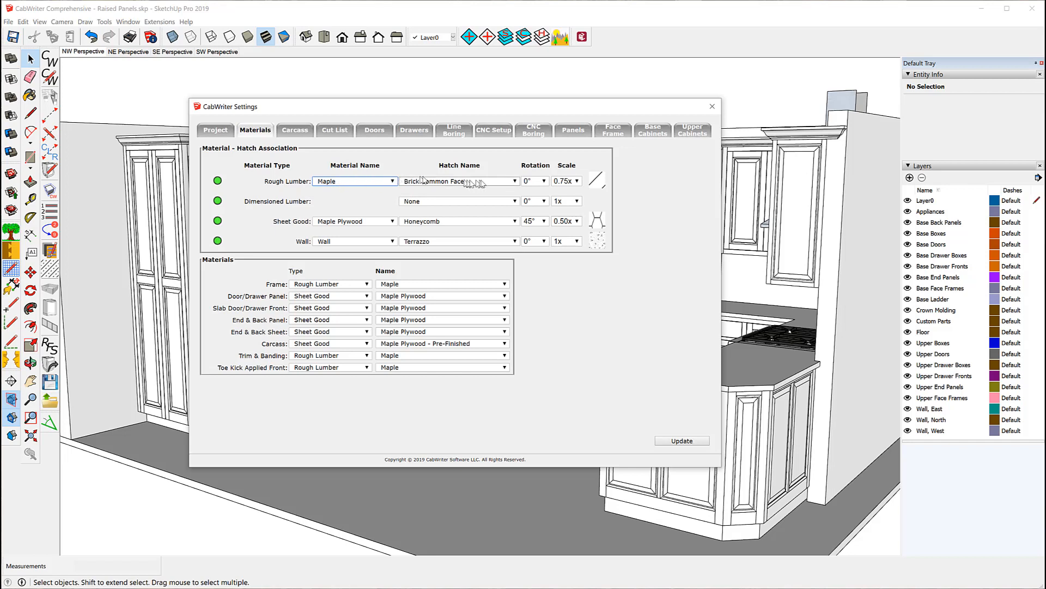
click(516, 181)
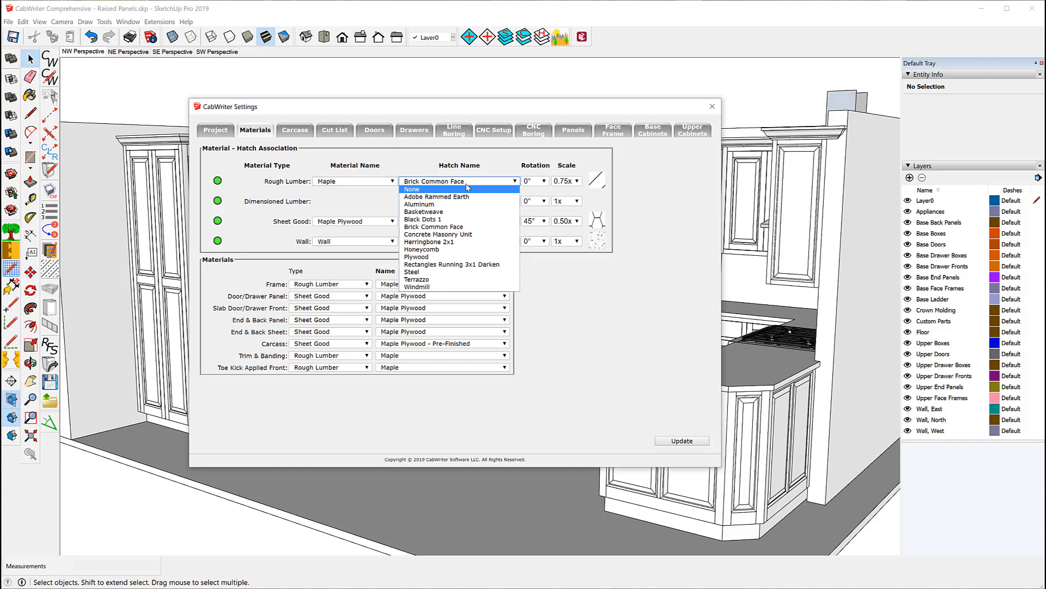
click(412, 161)
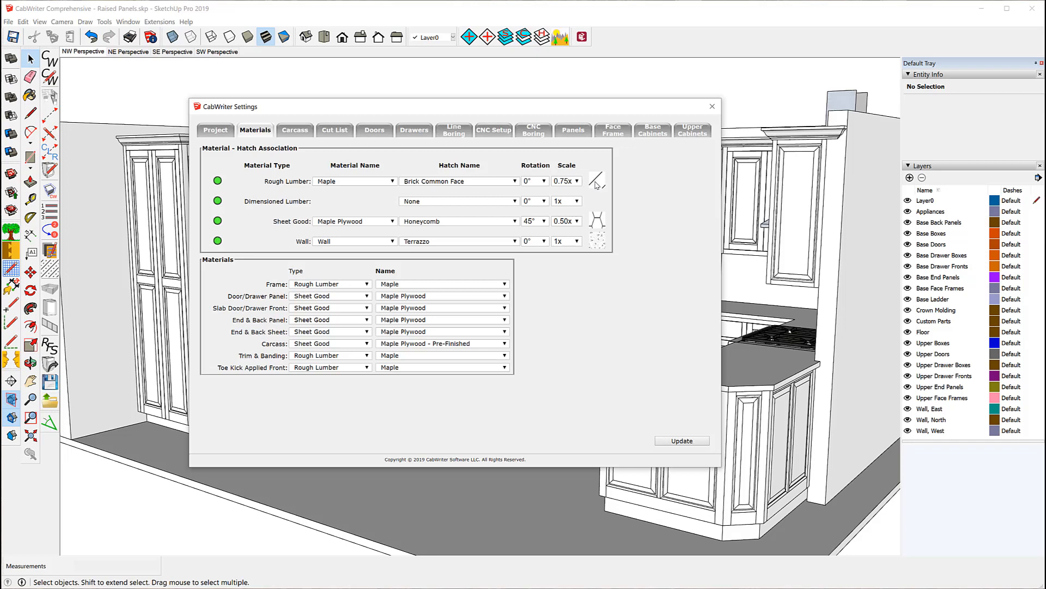
click(514, 181)
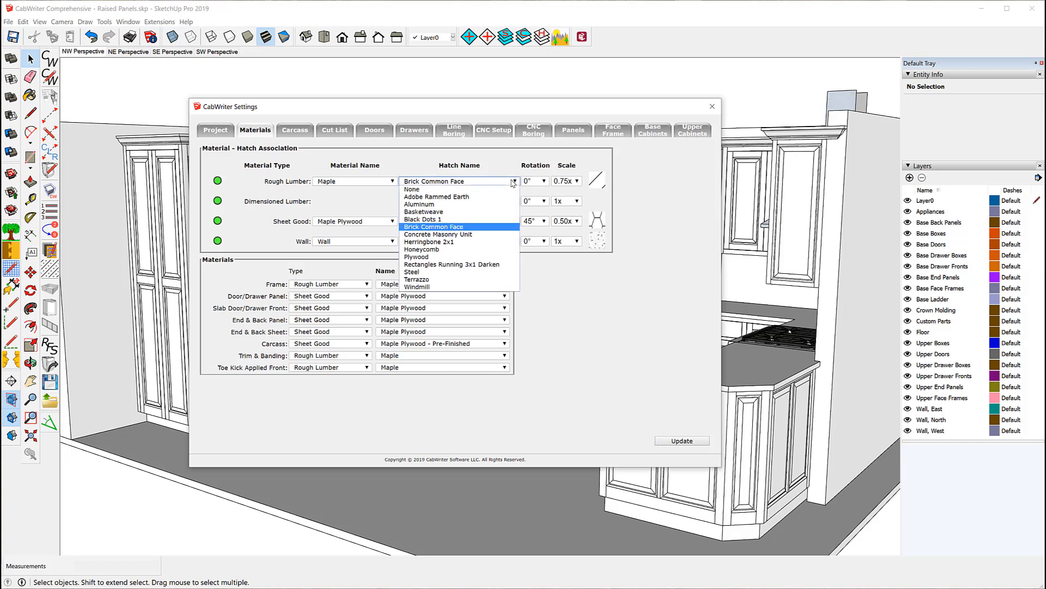
click(413, 197)
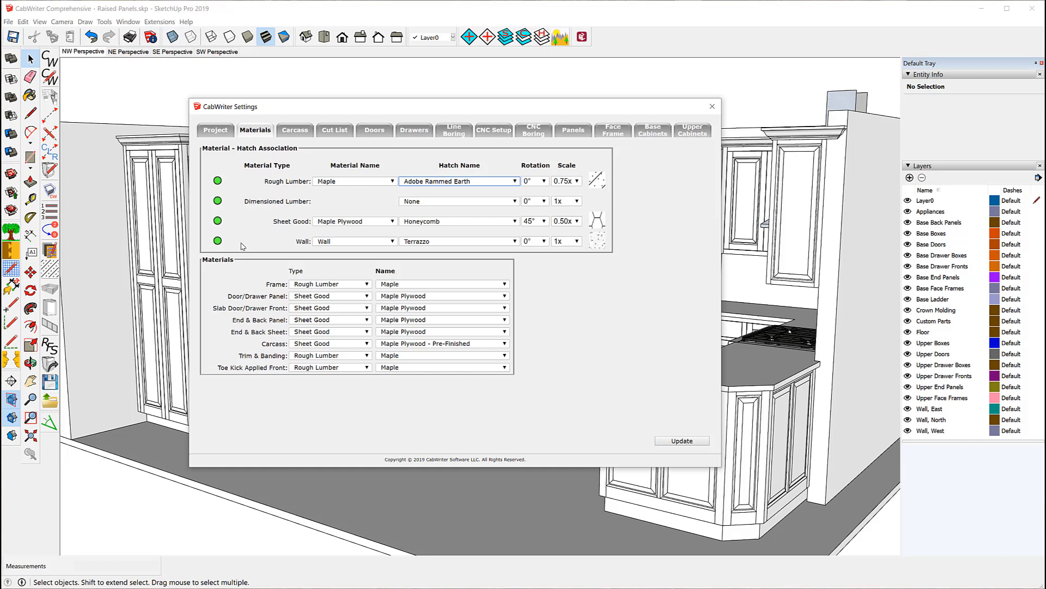
Set the hatch for the Maple Plywood sheet good to Aluminum
click(392, 222)
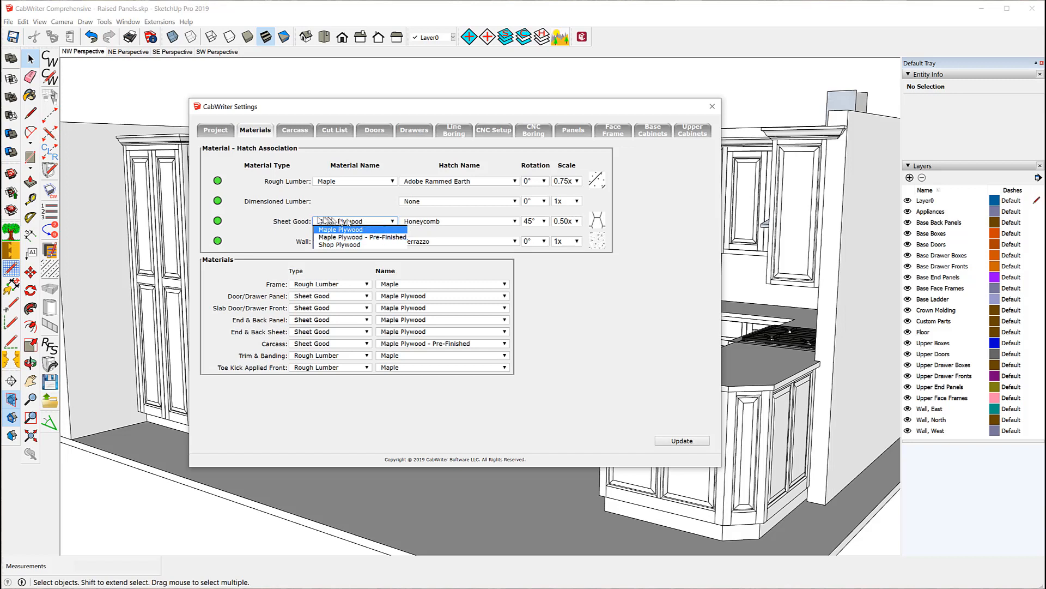
click(515, 221)
click(434, 247)
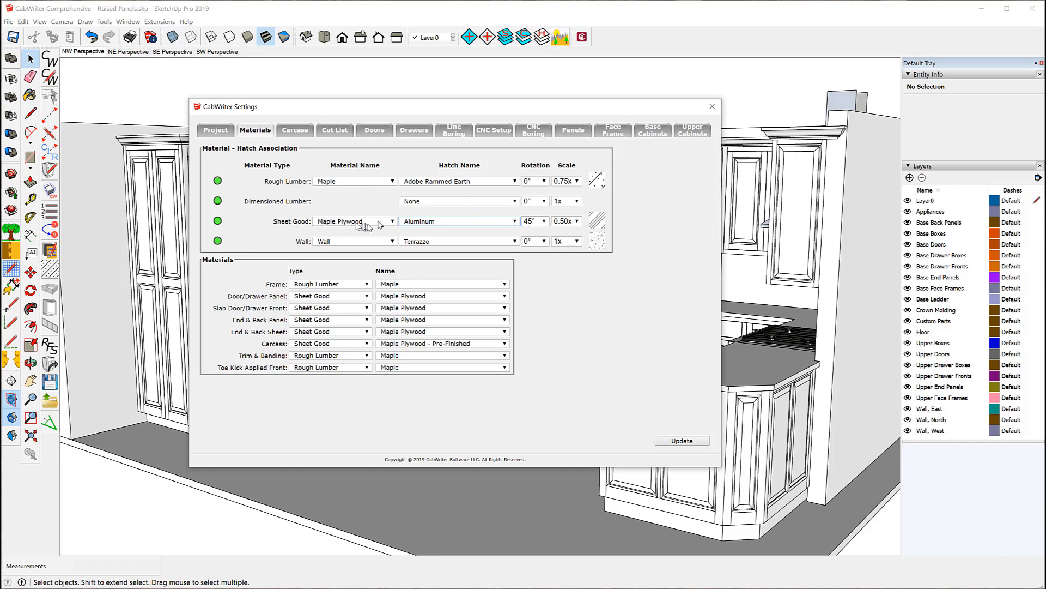
Assign the Basketweave hatch to the Maple Plywood - Pre-Finished sheet good, and select Shop Plywood as the next sheet good
click(394, 222)
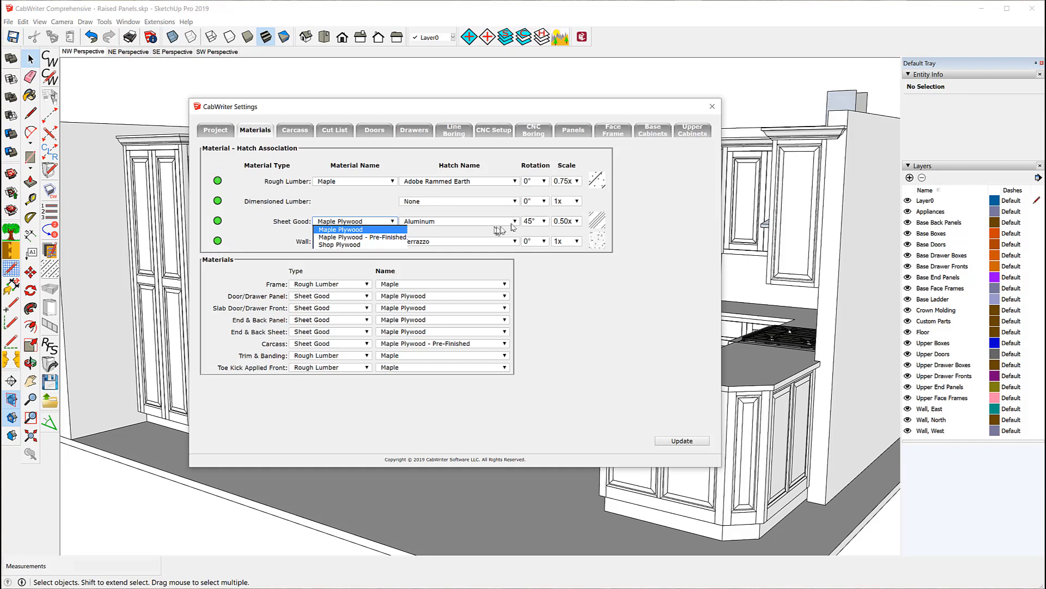
click(515, 221)
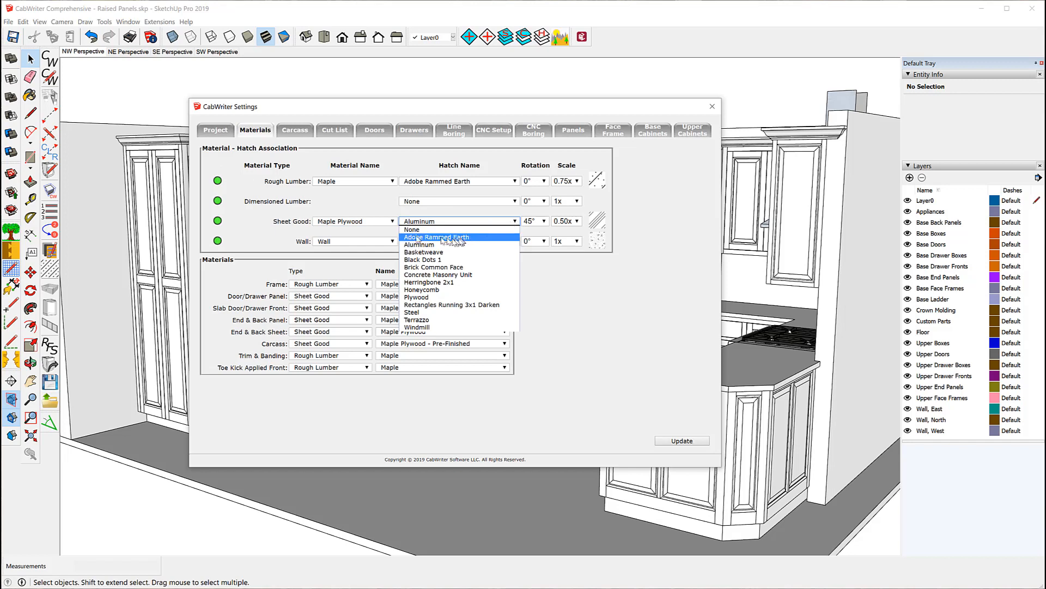
click(392, 223)
click(393, 221)
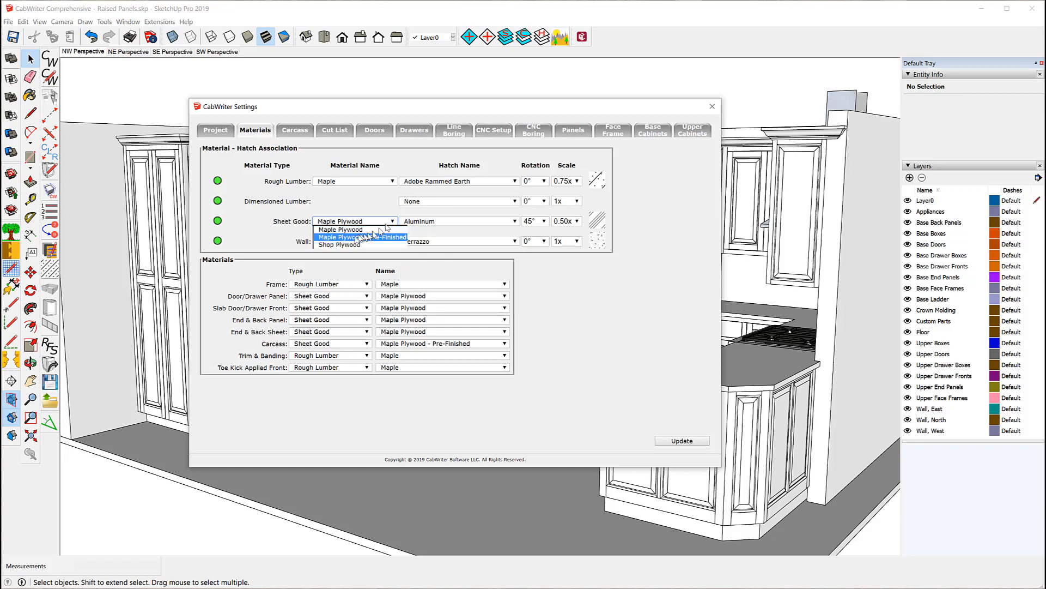
click(384, 238)
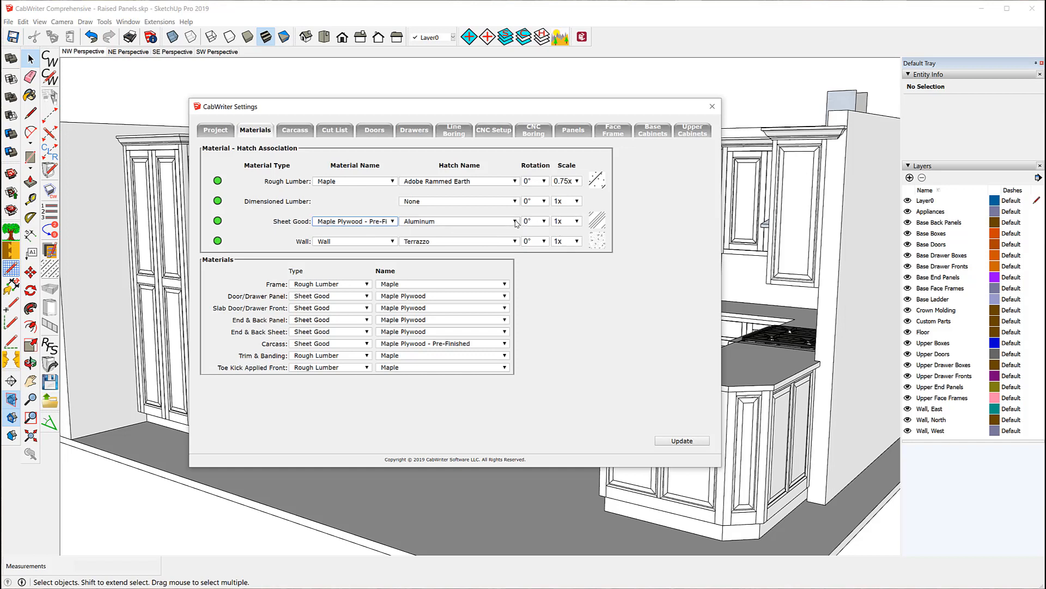
click(515, 223)
click(434, 252)
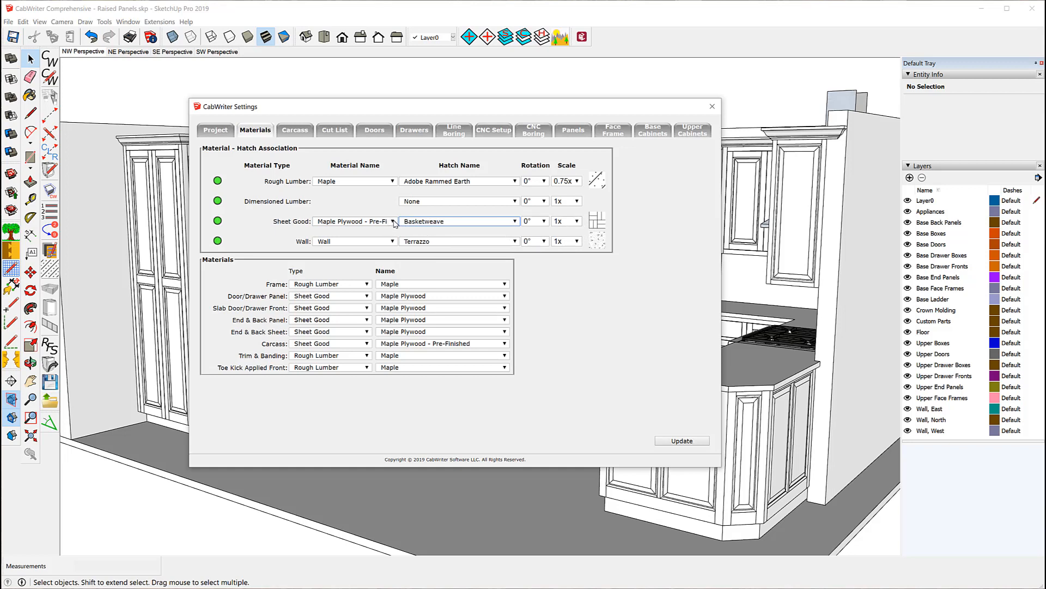
click(392, 221)
click(340, 244)
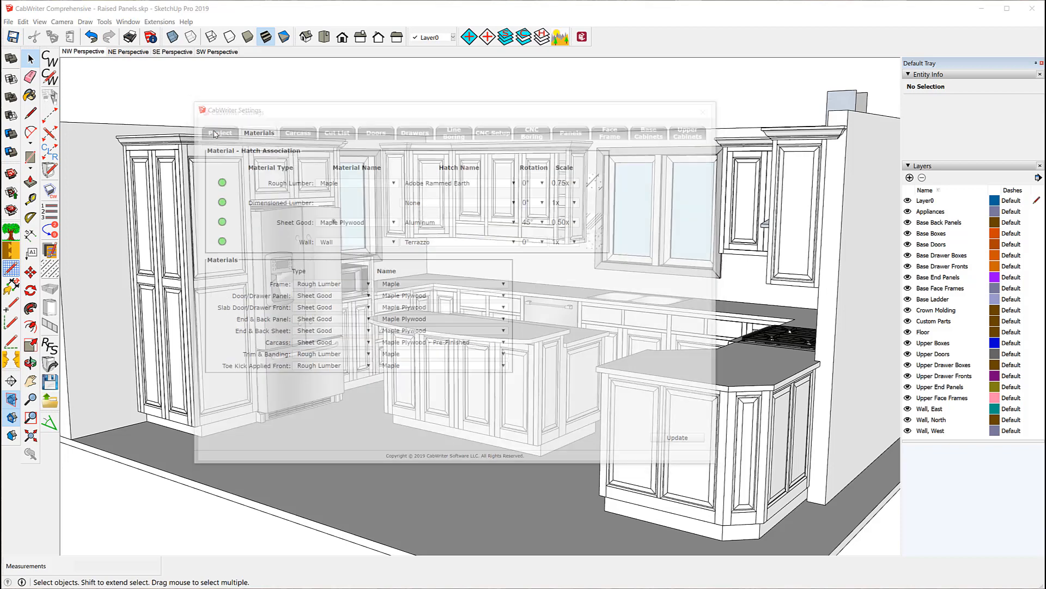
Compare the project settings side by side with the 2018 CabWriter settings window, and view the new version's material settings
click(215, 131)
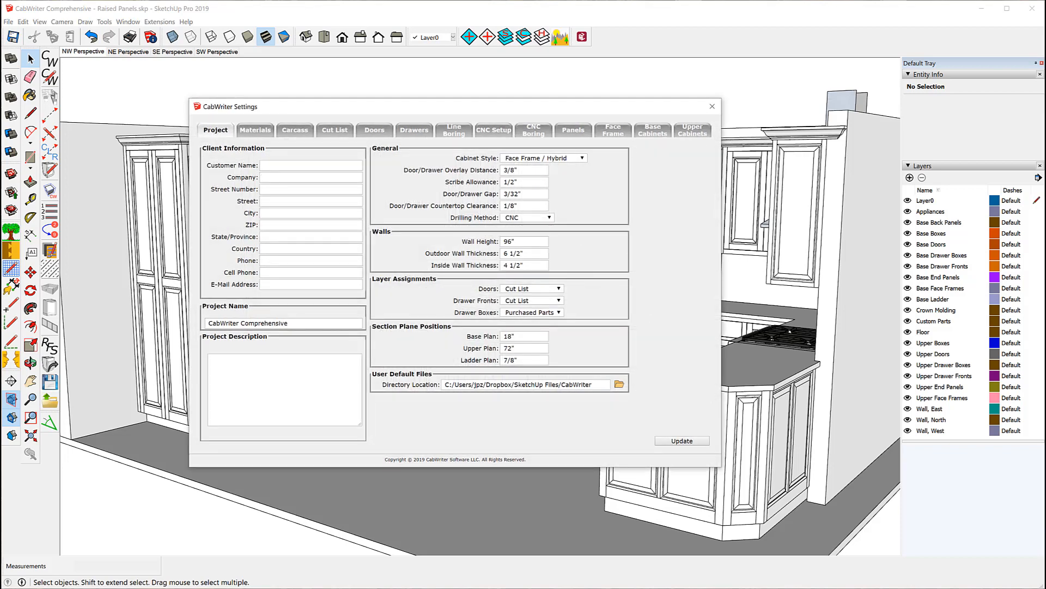
drag(1045, 120, 772, 129)
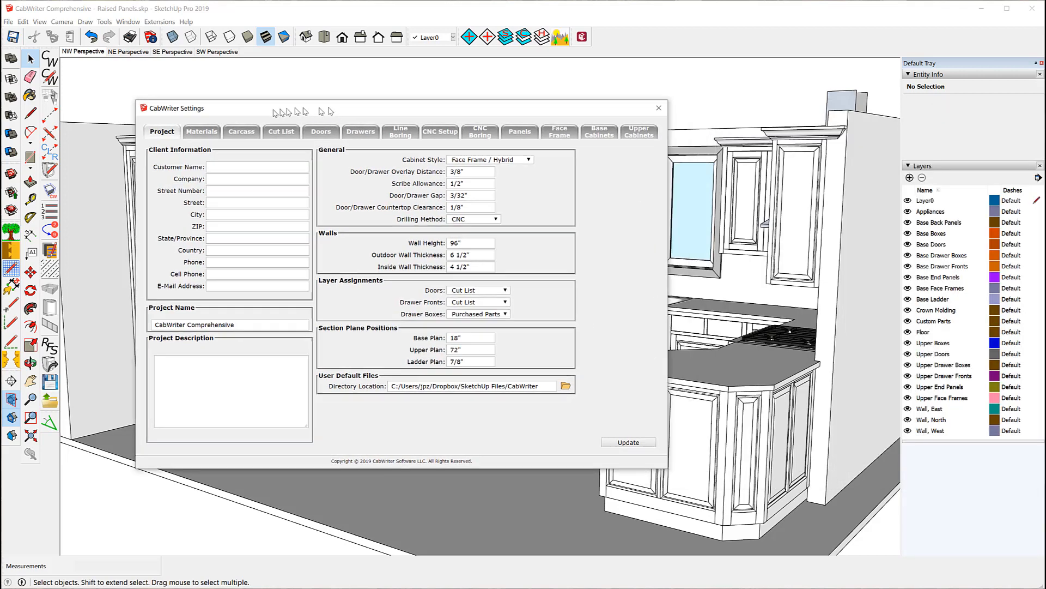
drag(336, 112, 208, 116)
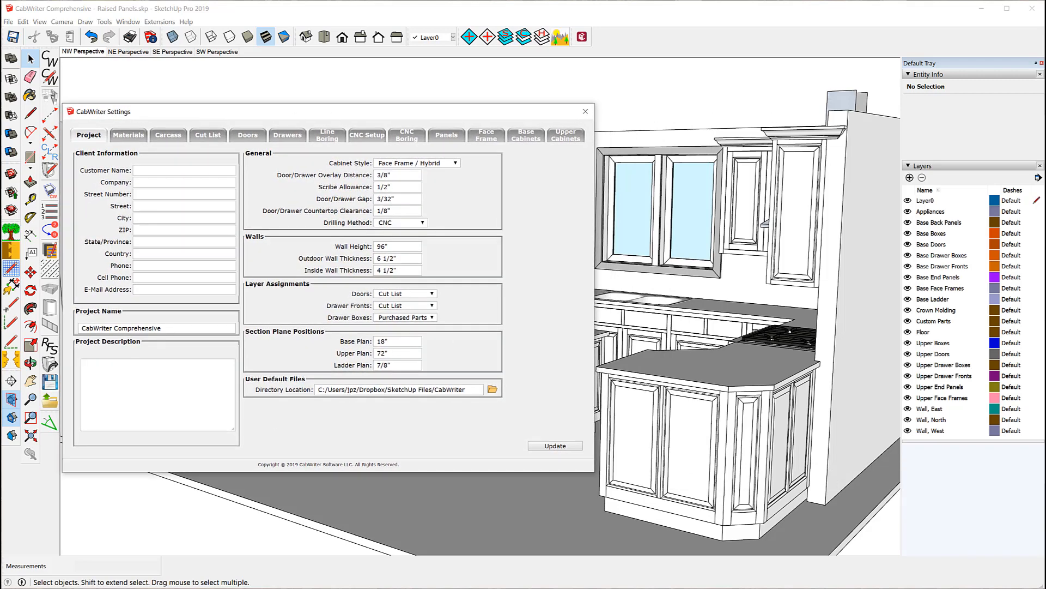
key(alt+Tab)
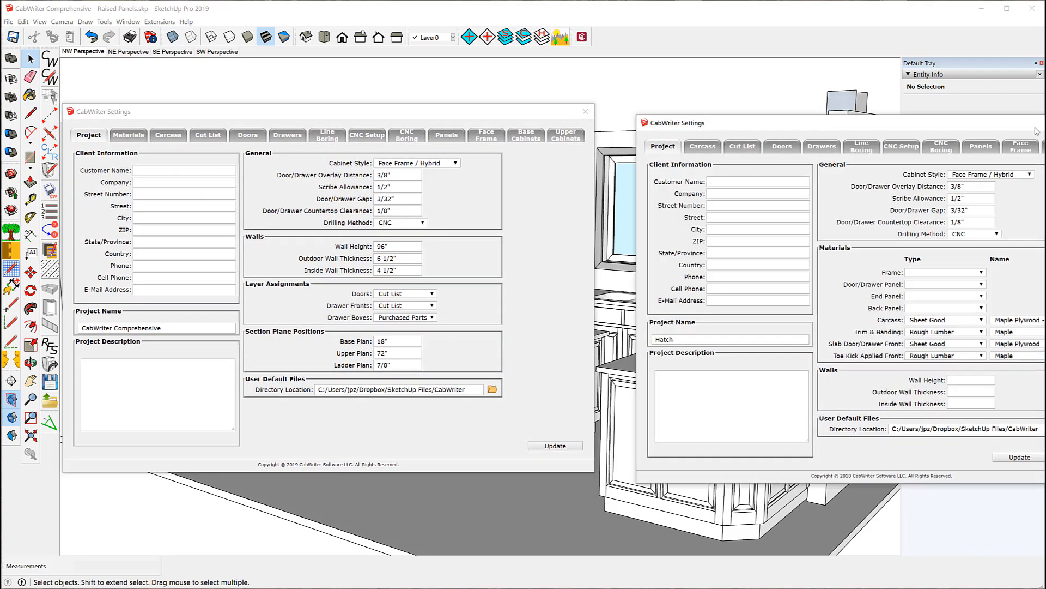
drag(973, 129, 931, 118)
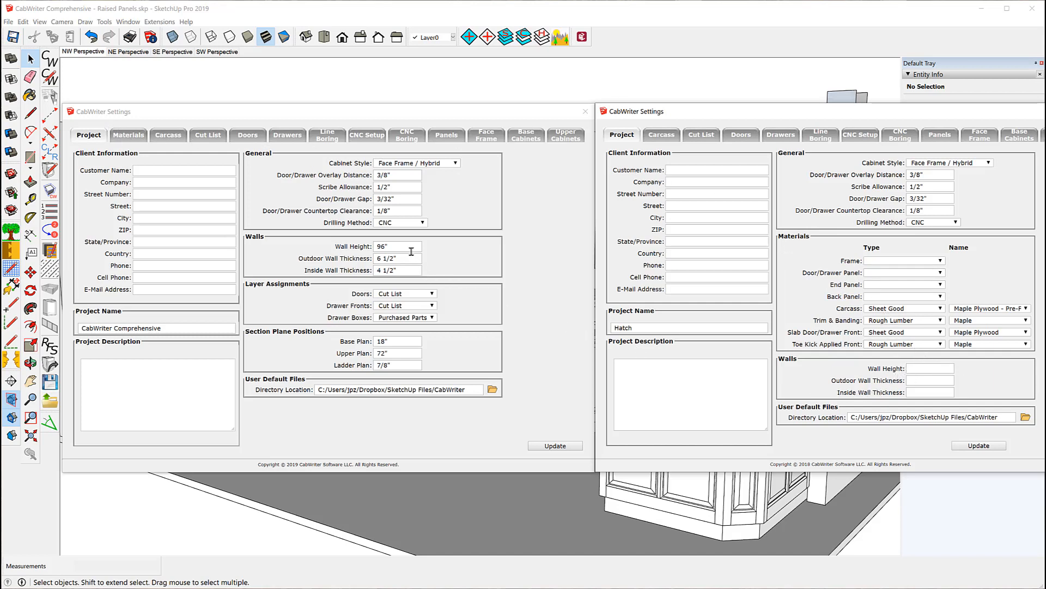
click(134, 136)
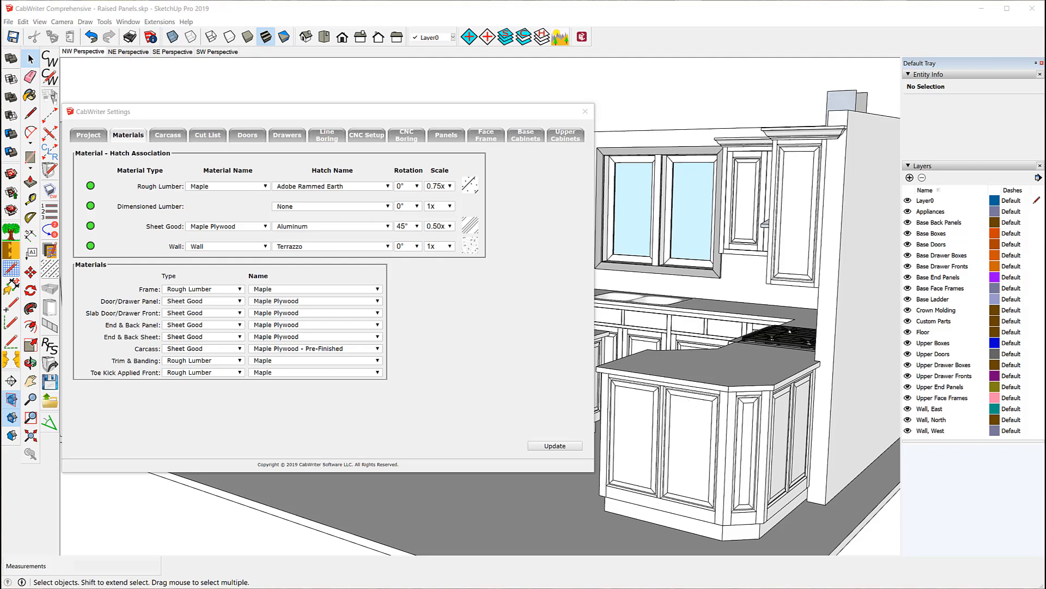
Close the settings in the CabWriter 3 Beta 1 model, and start a wall at the origin named West
mouse_move(897, 587)
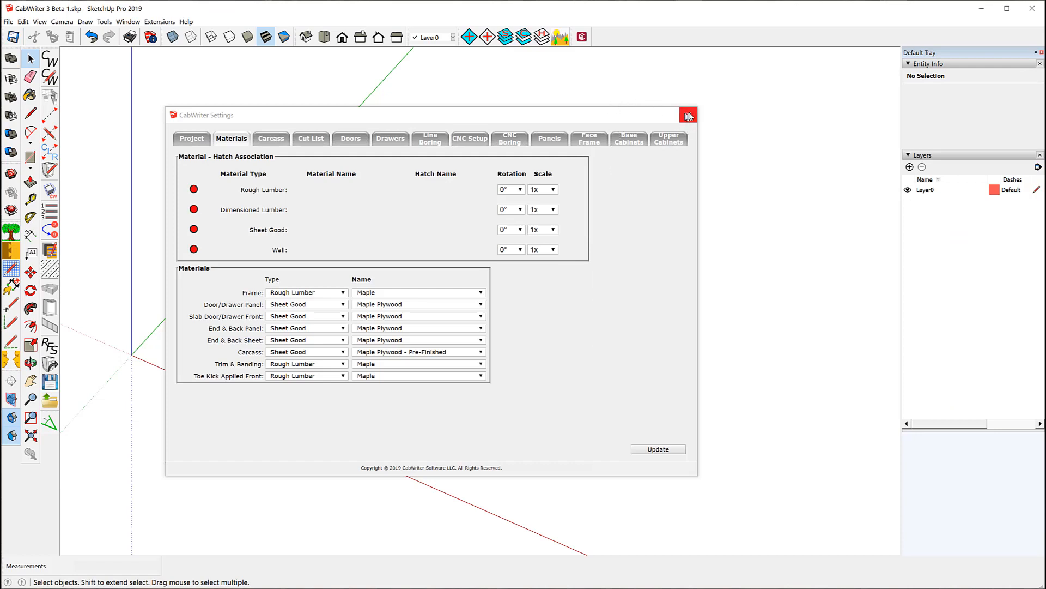
click(688, 116)
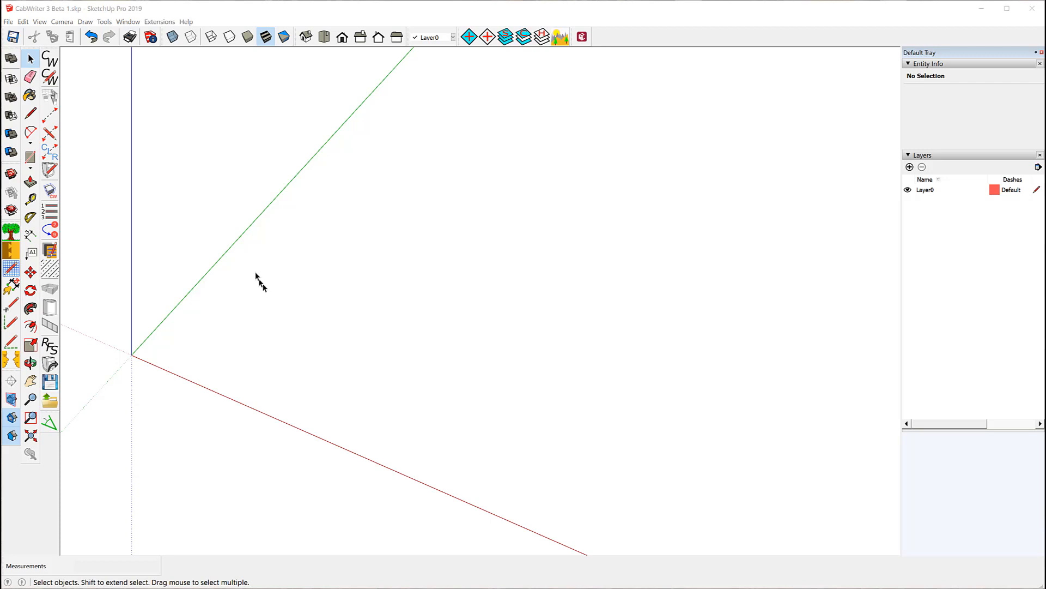
click(50, 97)
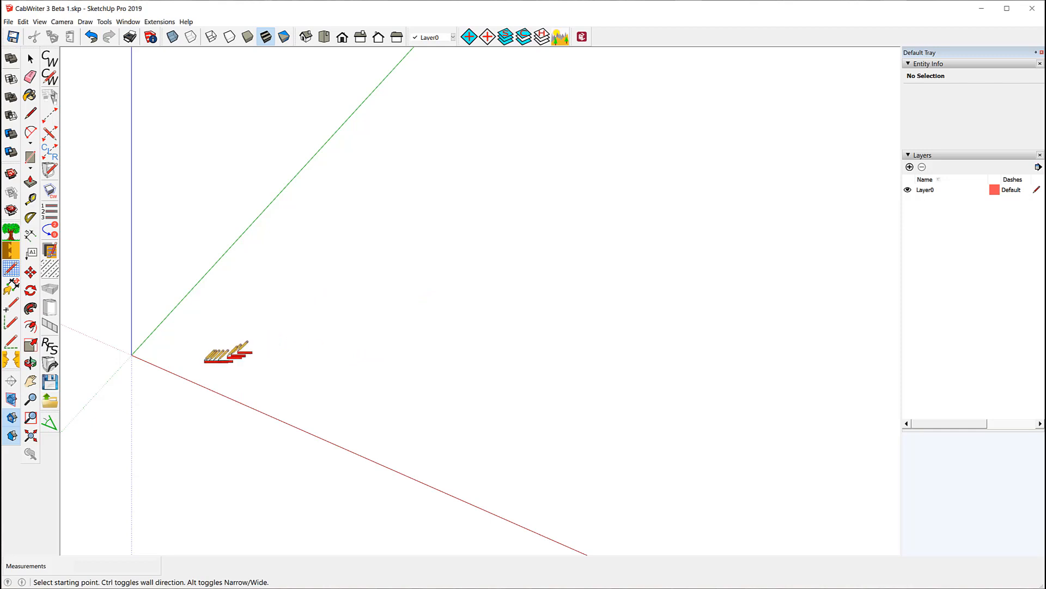
click(131, 355)
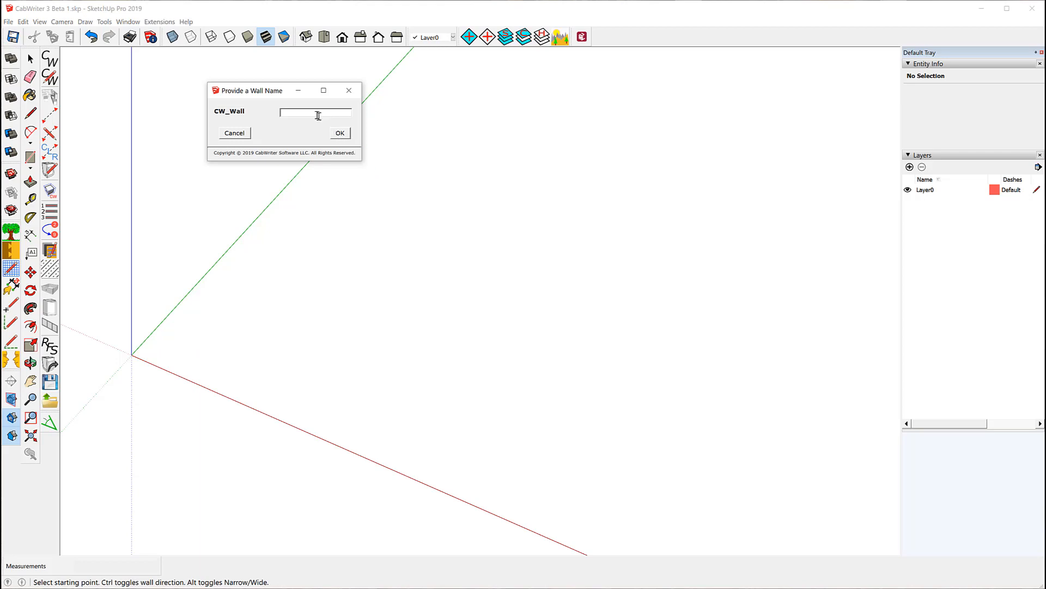
drag(274, 94, 441, 271)
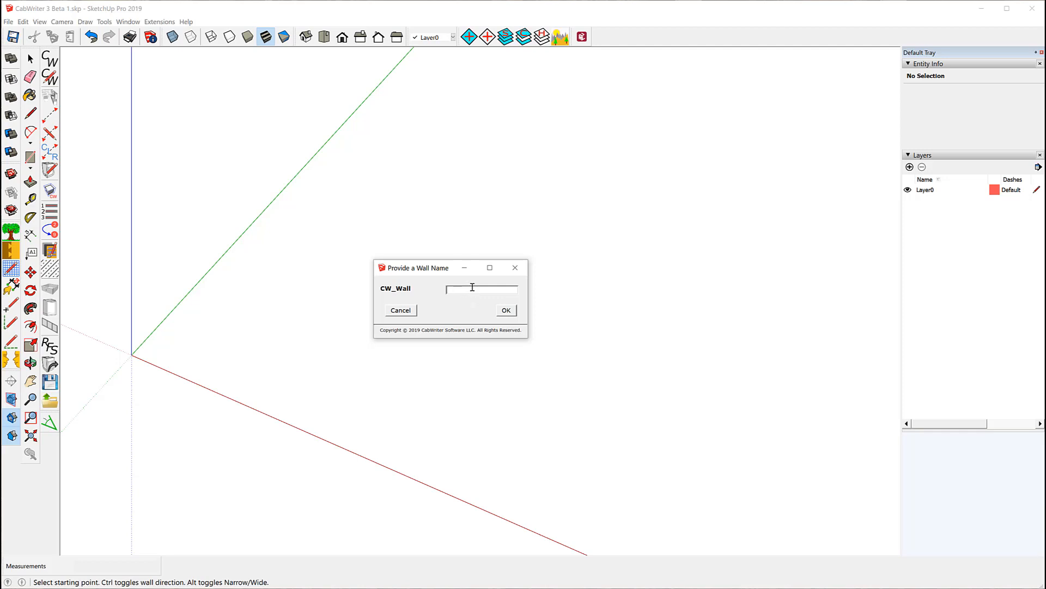
text(wEST)
key(BackSpace)
key(BackSpace)
key(BackSpace)
key(BackSpace)
text(West)
click(507, 311)
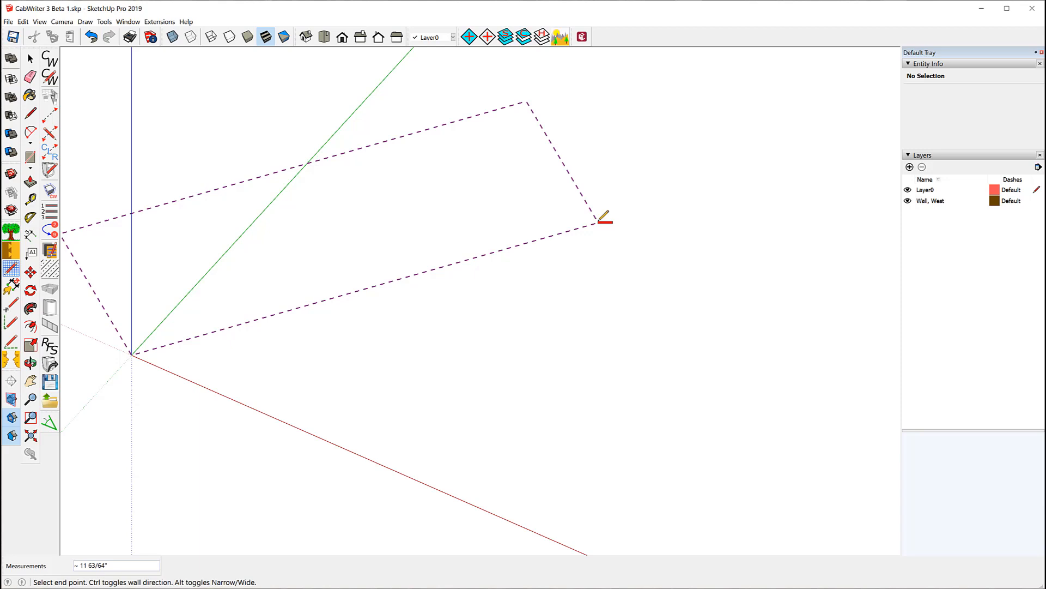
Draw the West wall 12' long from the origin along the green axis with its thickness toward the red axis, and select it
scroll(577, 211, down, 5)
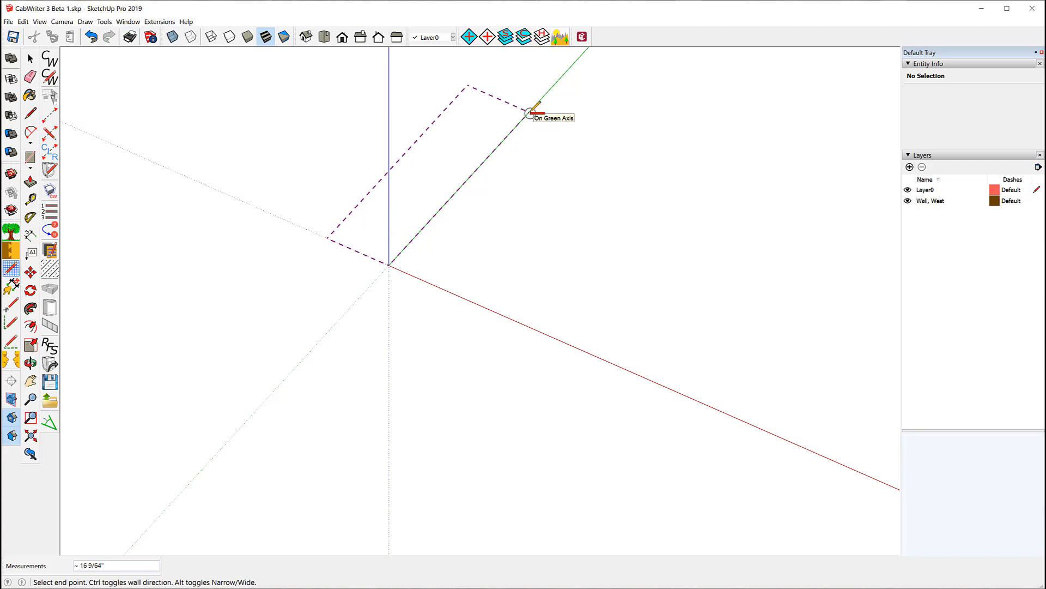
key(ctrl)
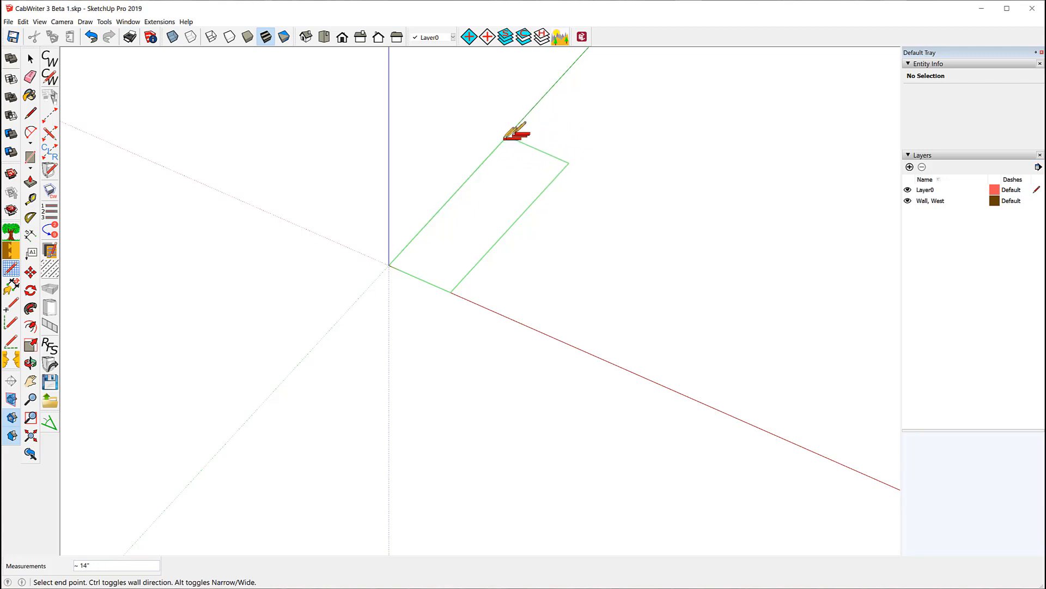
key(ctrl)
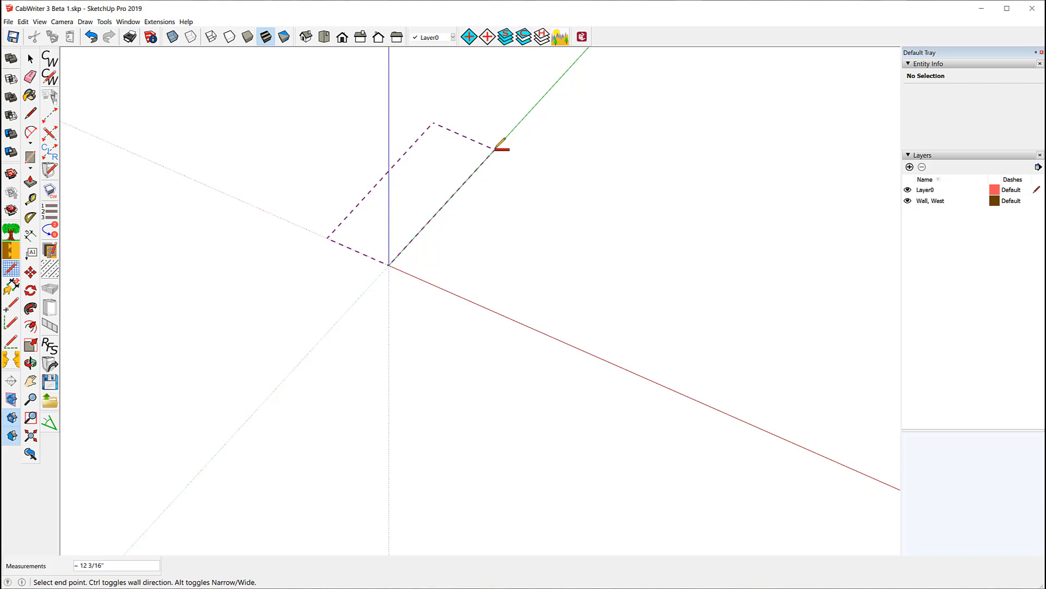
key(ctrl)
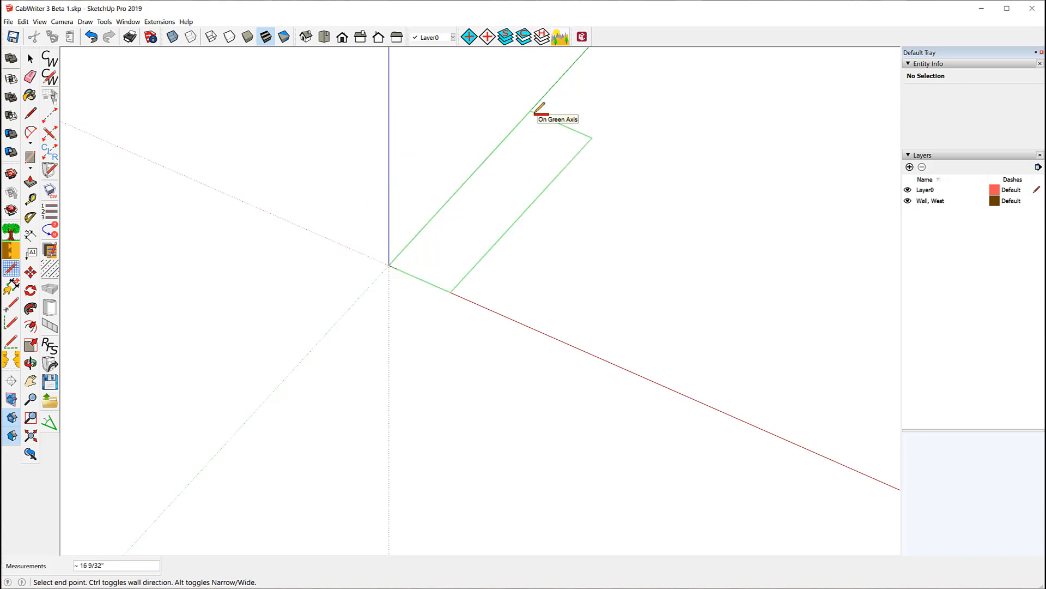
scroll(540, 107, down, 5)
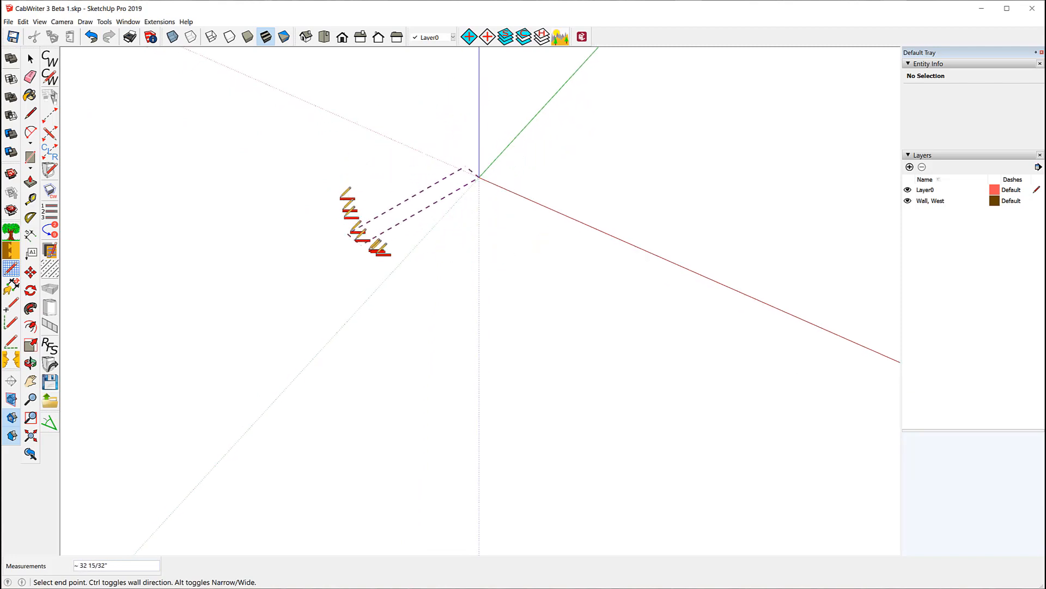
scroll(374, 263, down, 4)
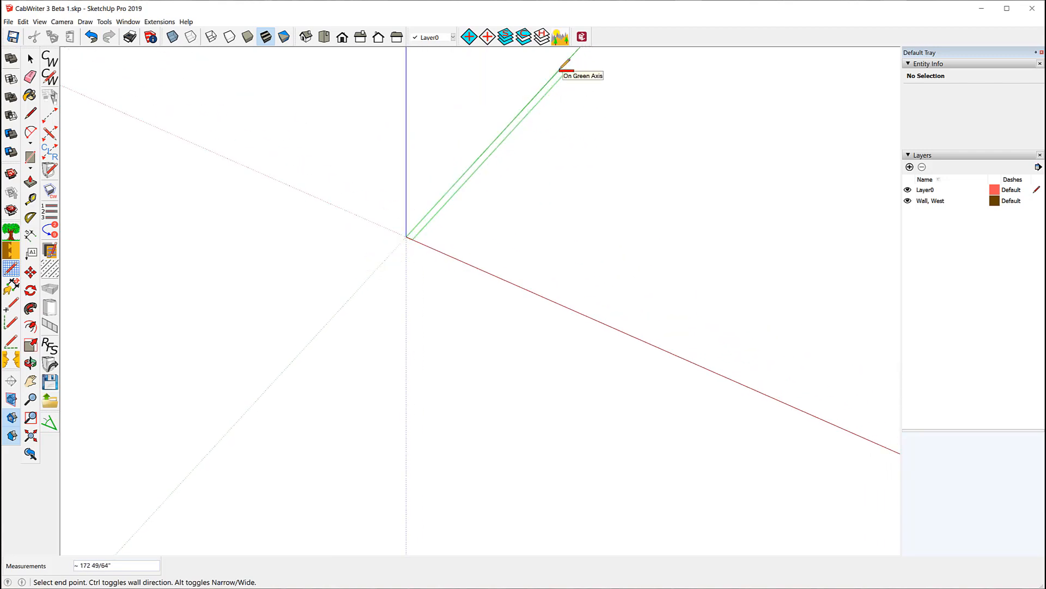
text(12')
key(Return)
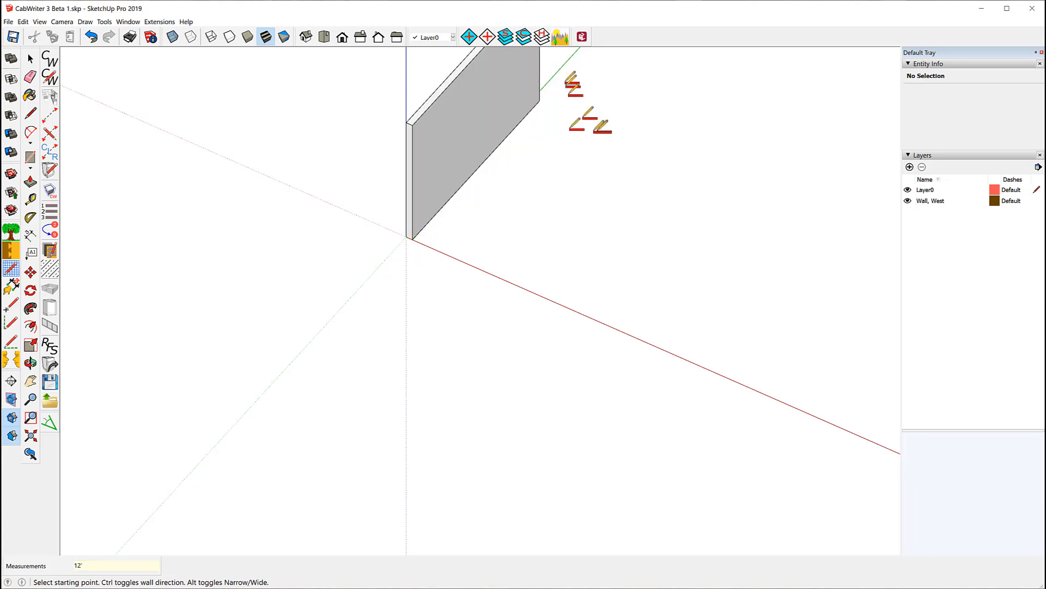
click(31, 58)
click(429, 129)
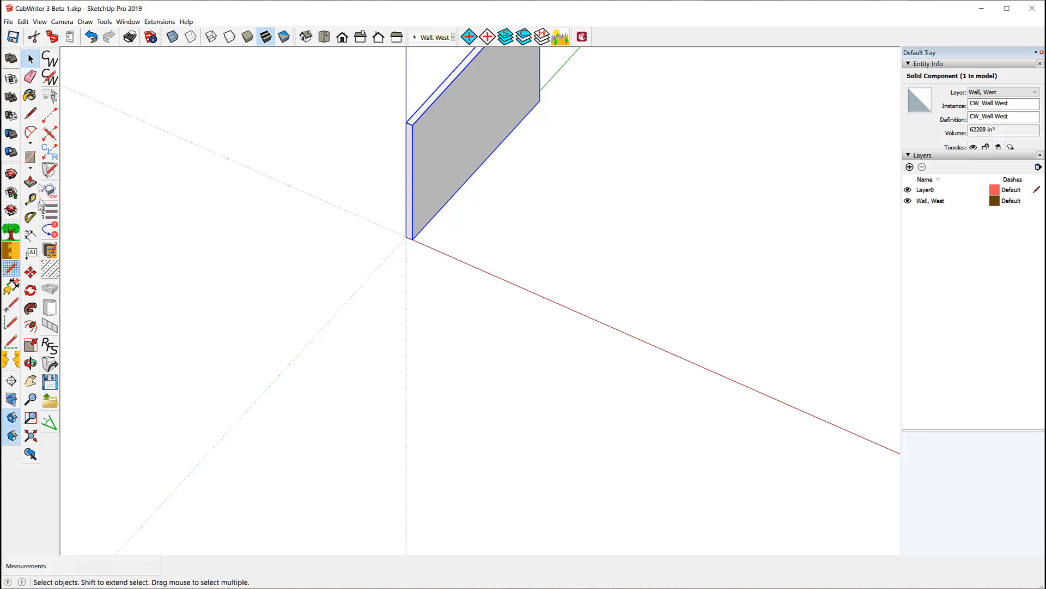
Try a 12' wall named North along the red axis from the West wall's far outer corner, and undo it
click(50, 98)
scroll(212, 311, down, 3)
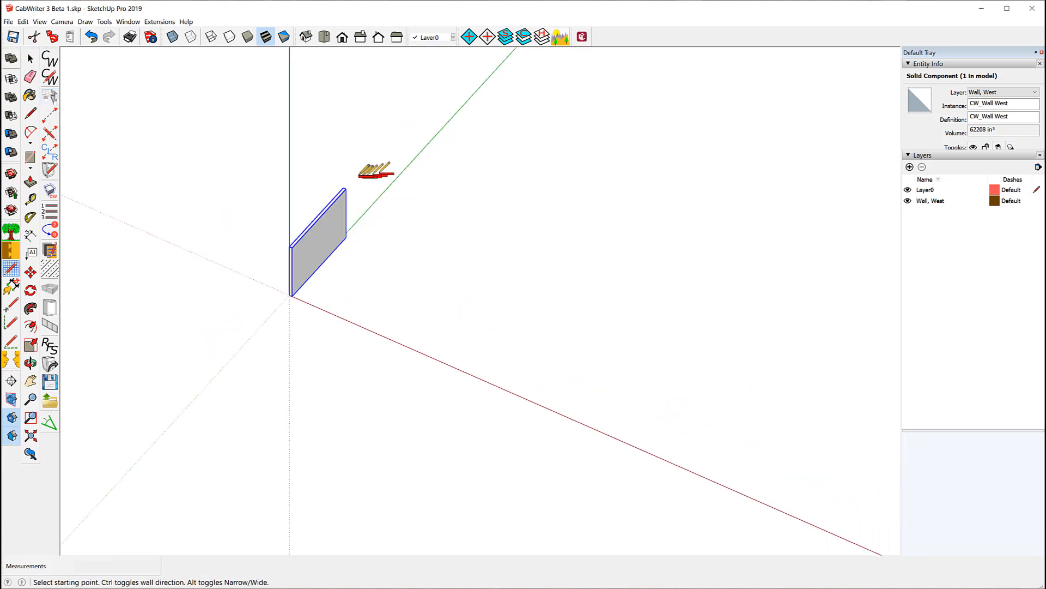
scroll(367, 167, up, 6)
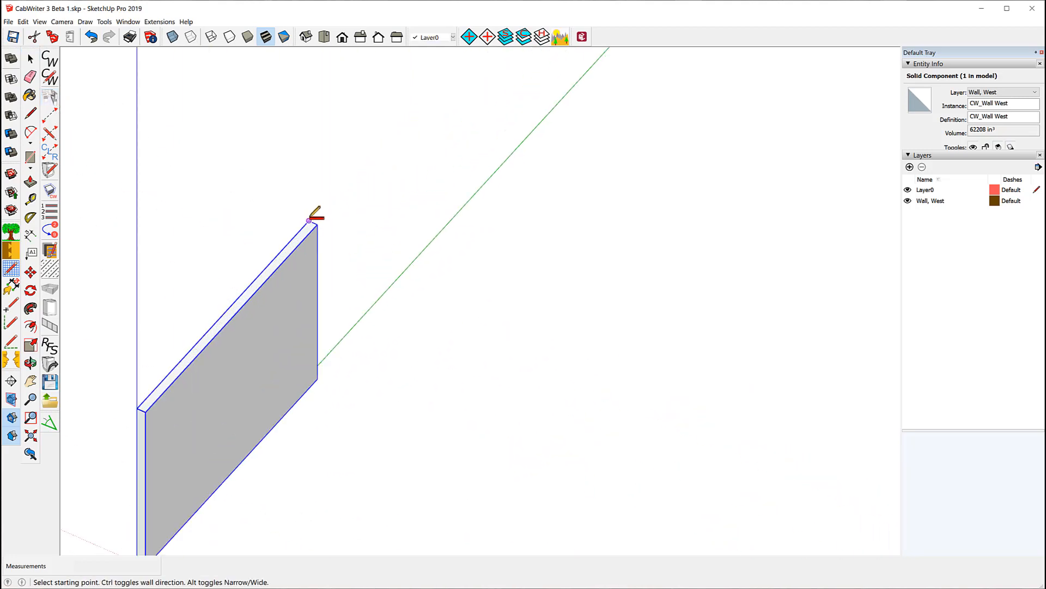
click(309, 220)
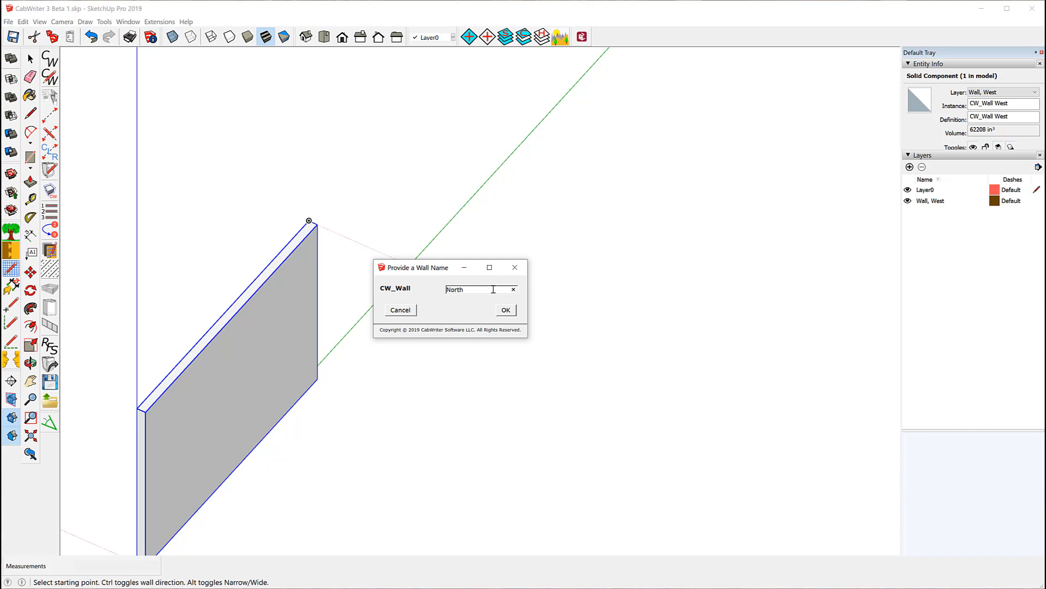
click(505, 310)
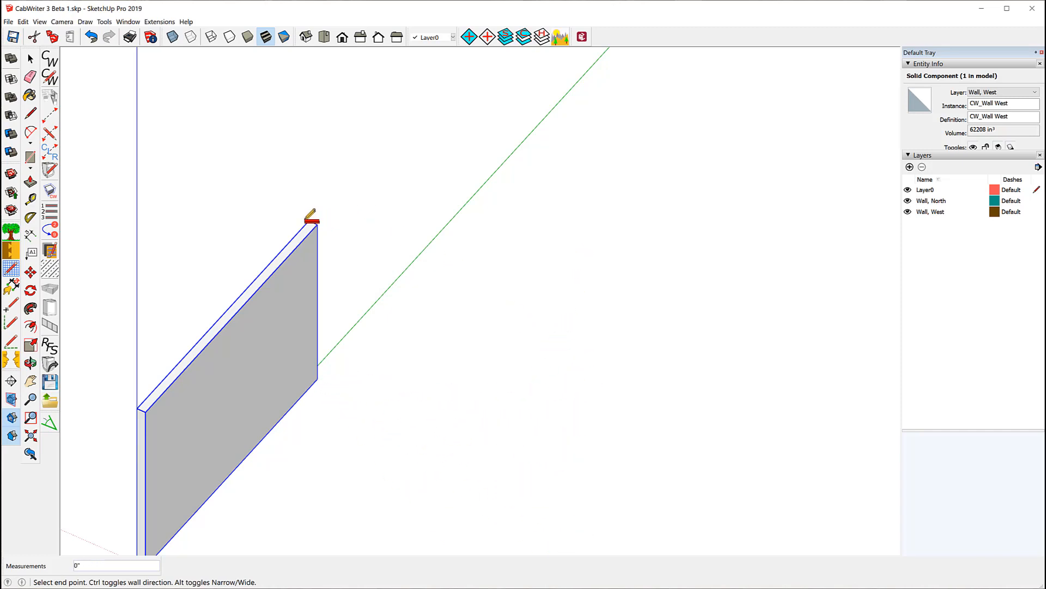
scroll(545, 289, down, 2)
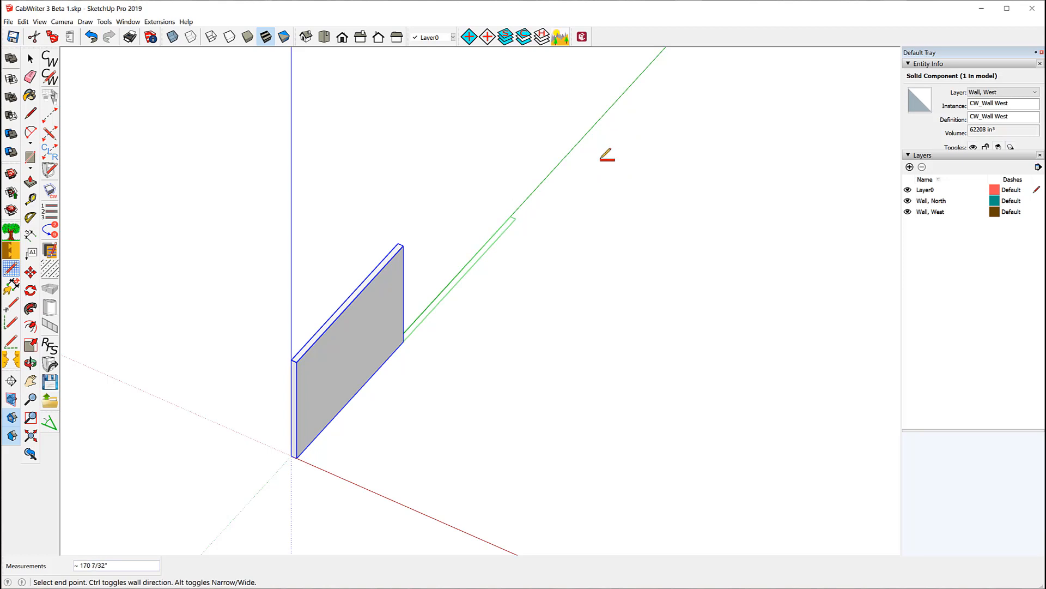
key(Right)
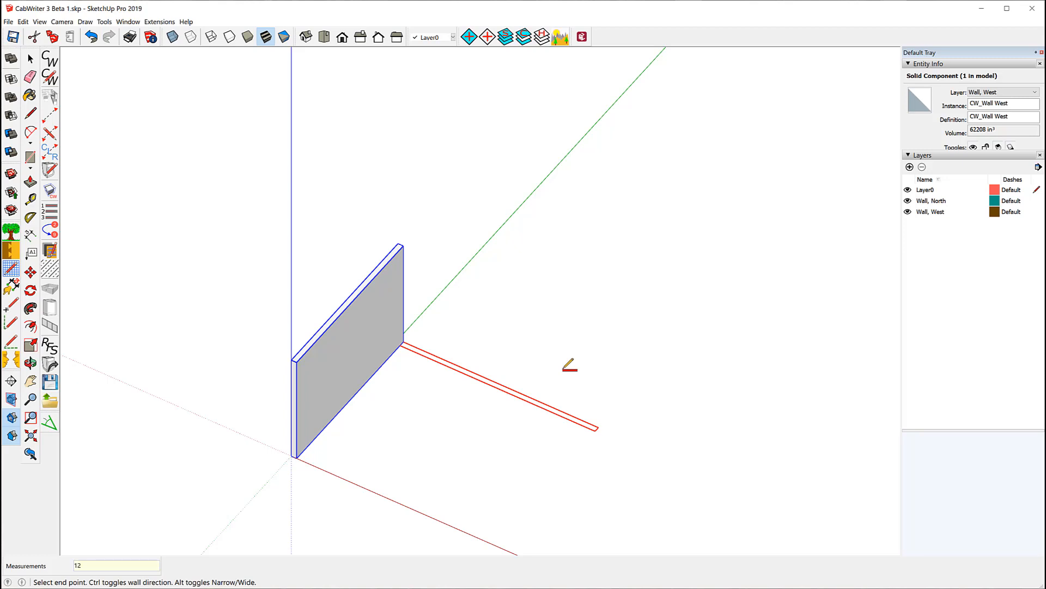
key(Return)
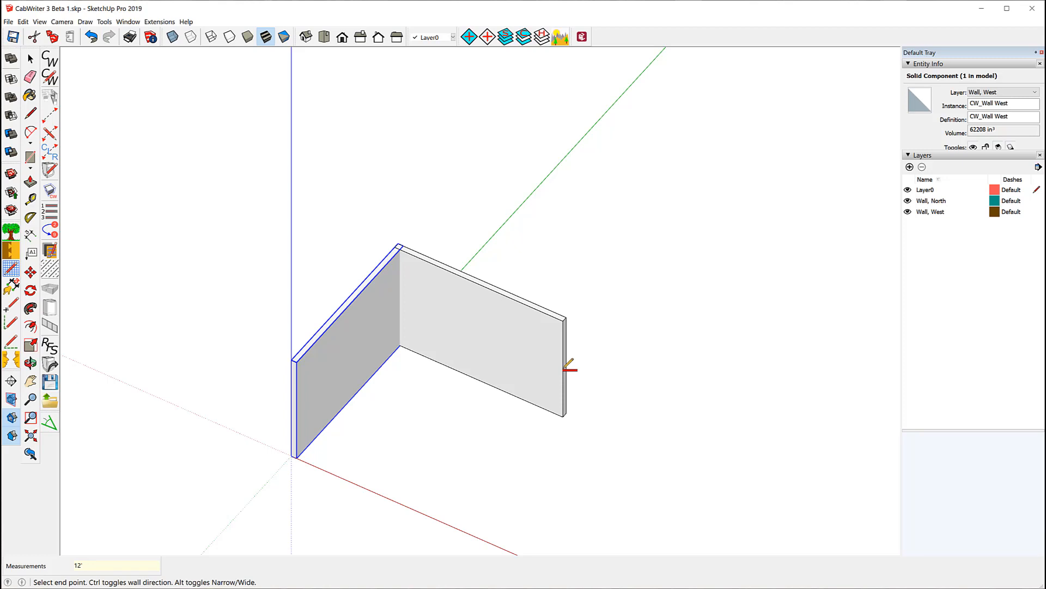
key(Escape)
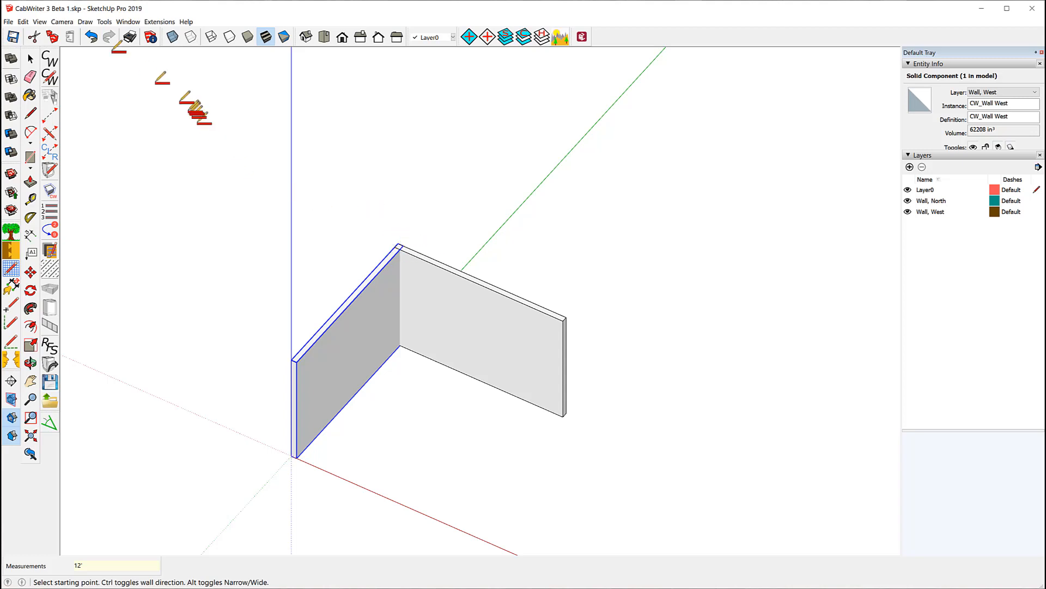
click(92, 37)
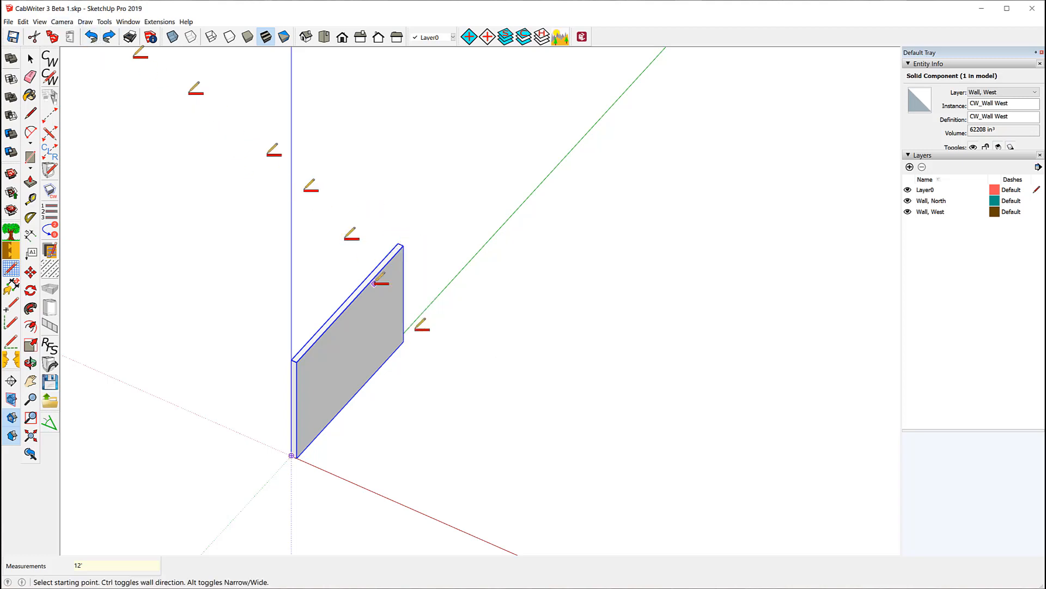
Draw a wall named North, 12' long along the red axis, starting from the West wall's far inner corner
click(401, 245)
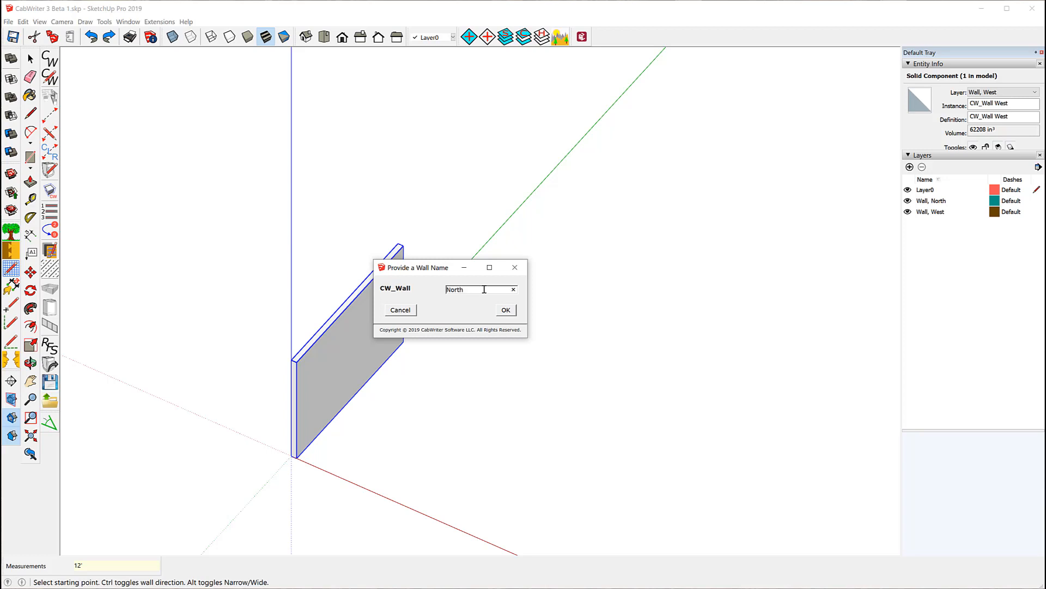
click(505, 309)
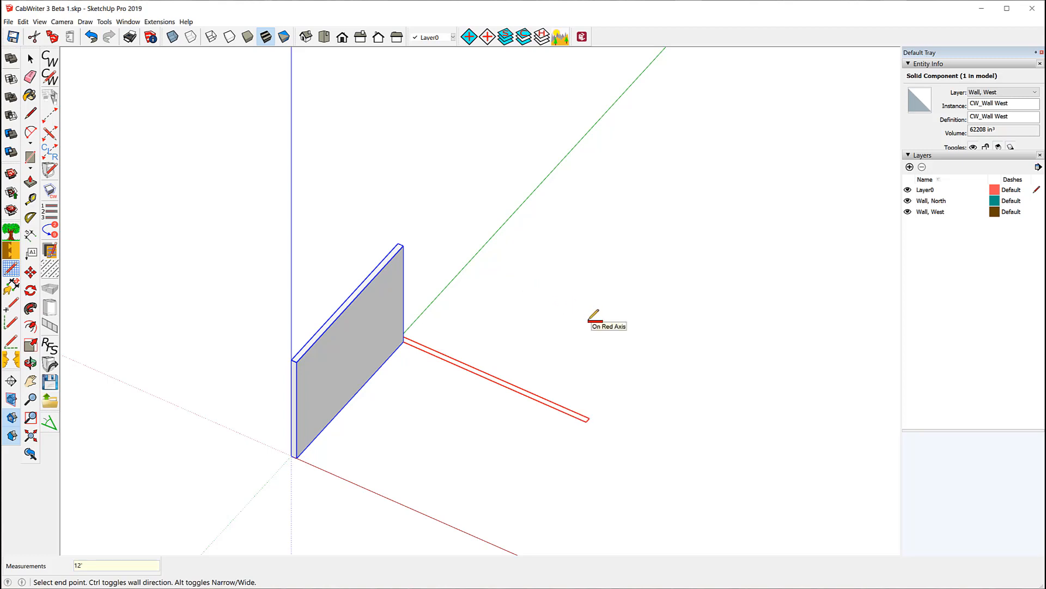
text(12')
key(Return)
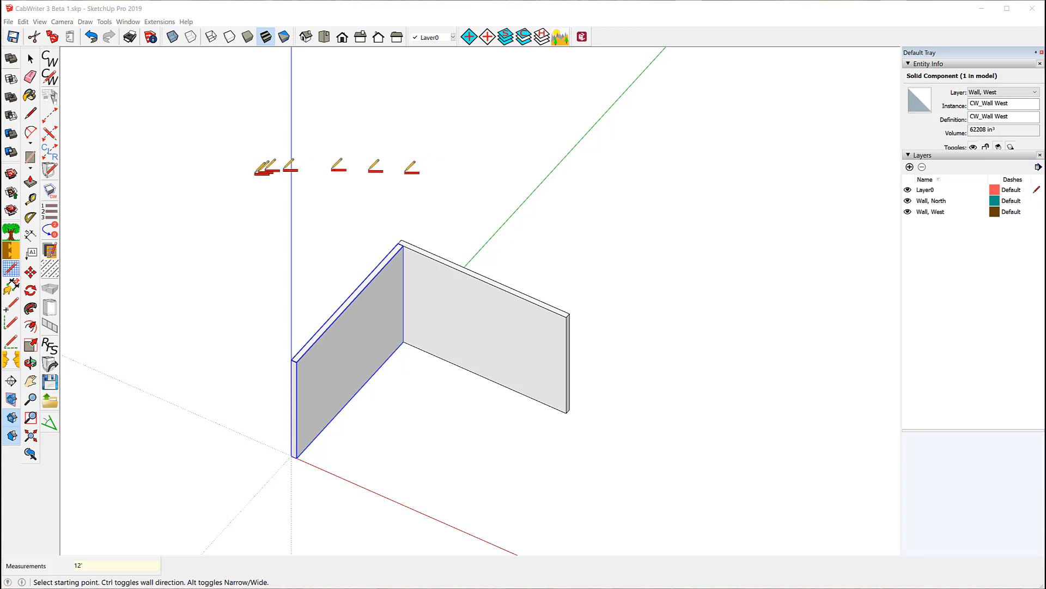
click(31, 59)
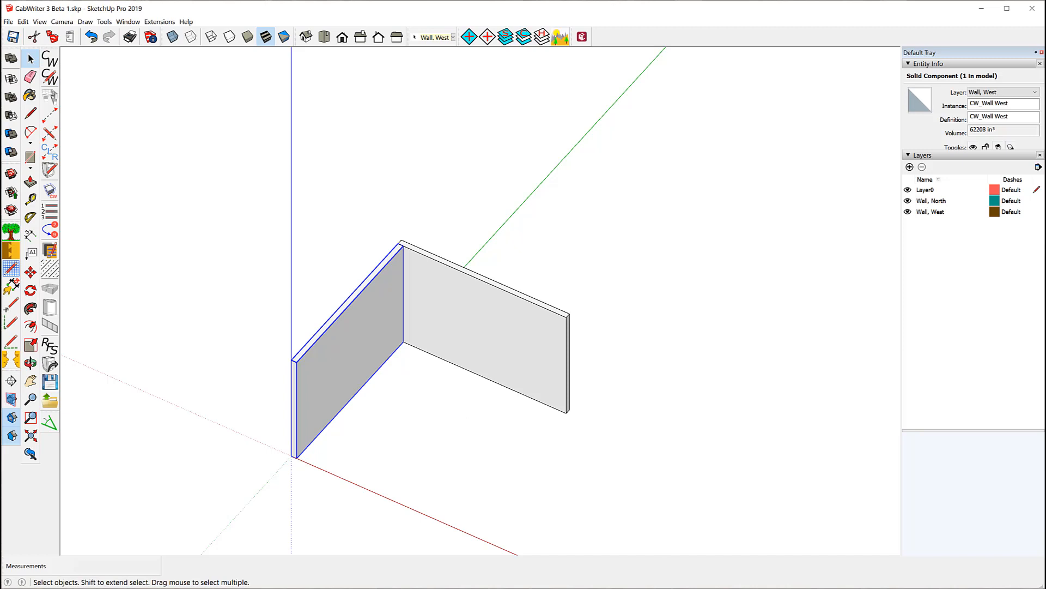
Switch to the CabWriter Comprehensive - Raised Panels model and review its project settings, including the layer assignment options for doors
mouse_move(515, 588)
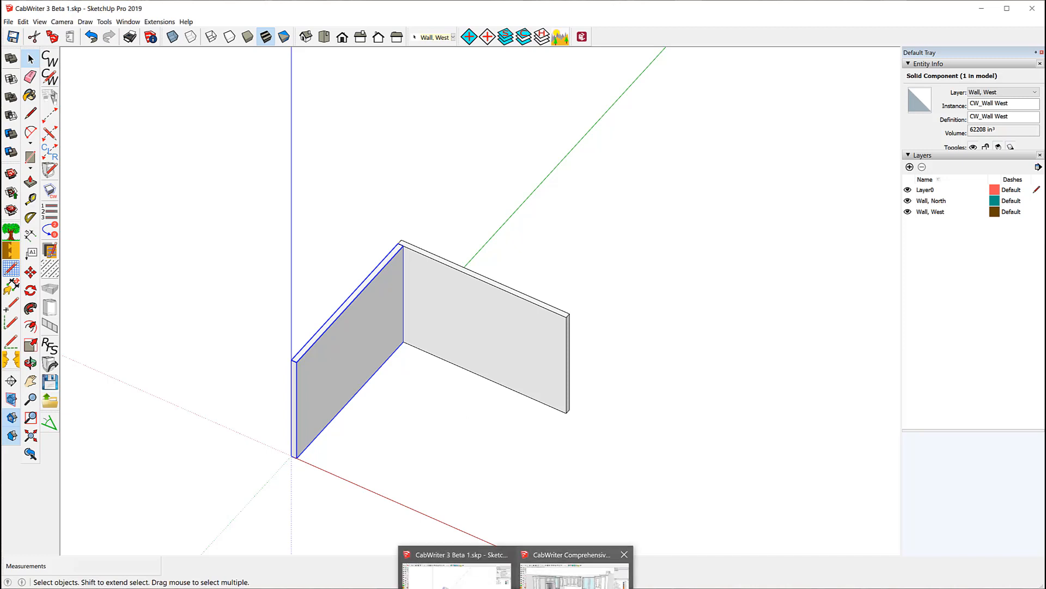
click(573, 571)
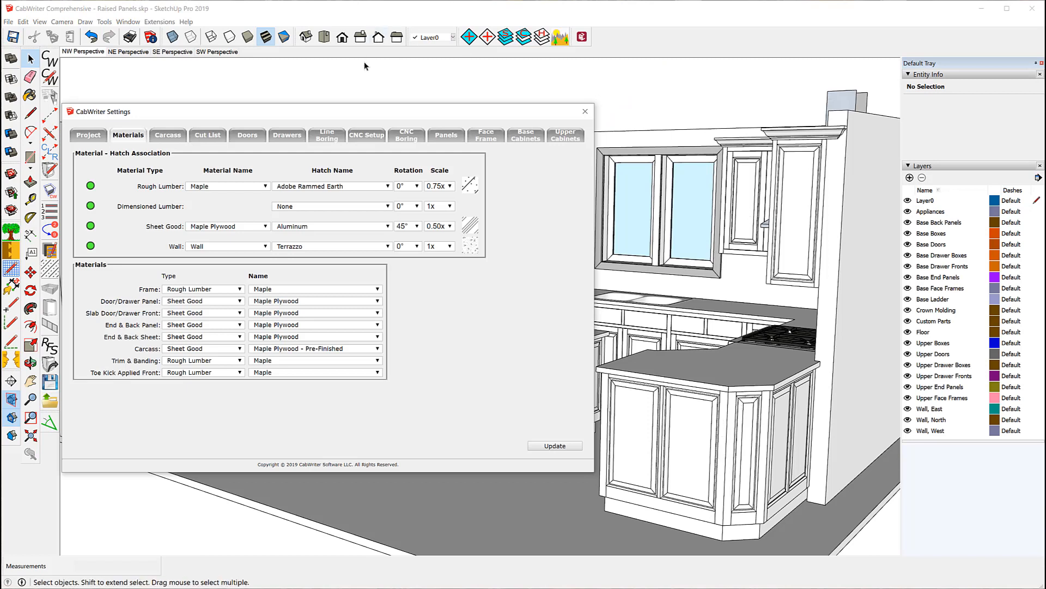
click(85, 136)
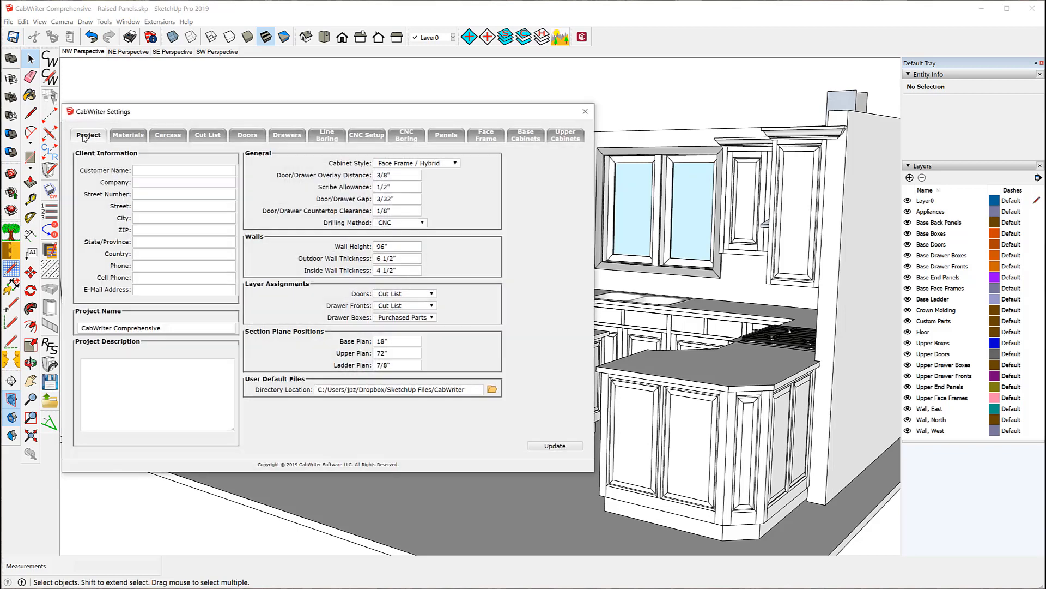
drag(212, 117, 317, 92)
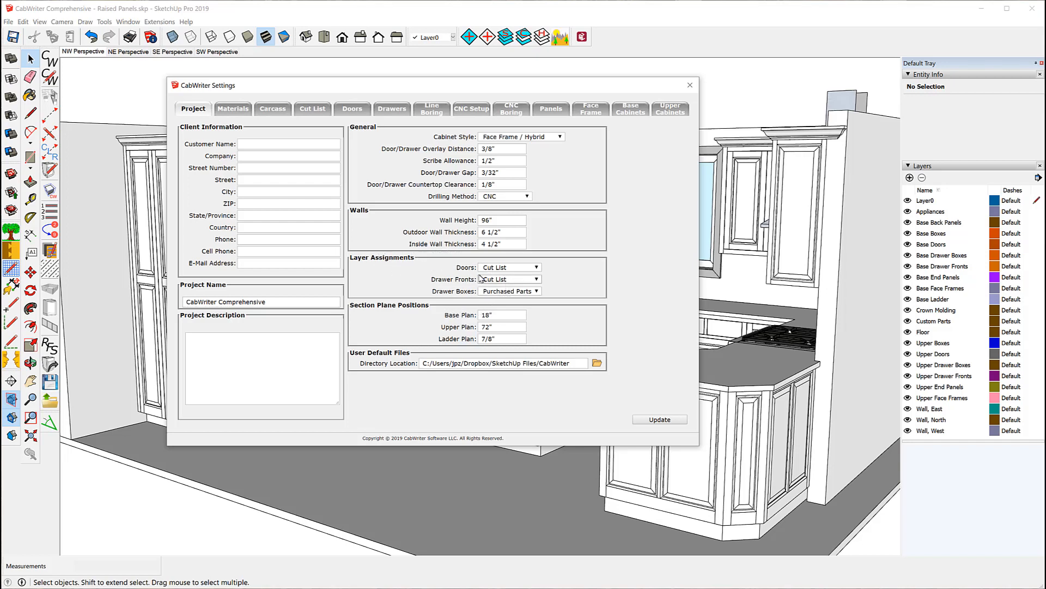
click(537, 268)
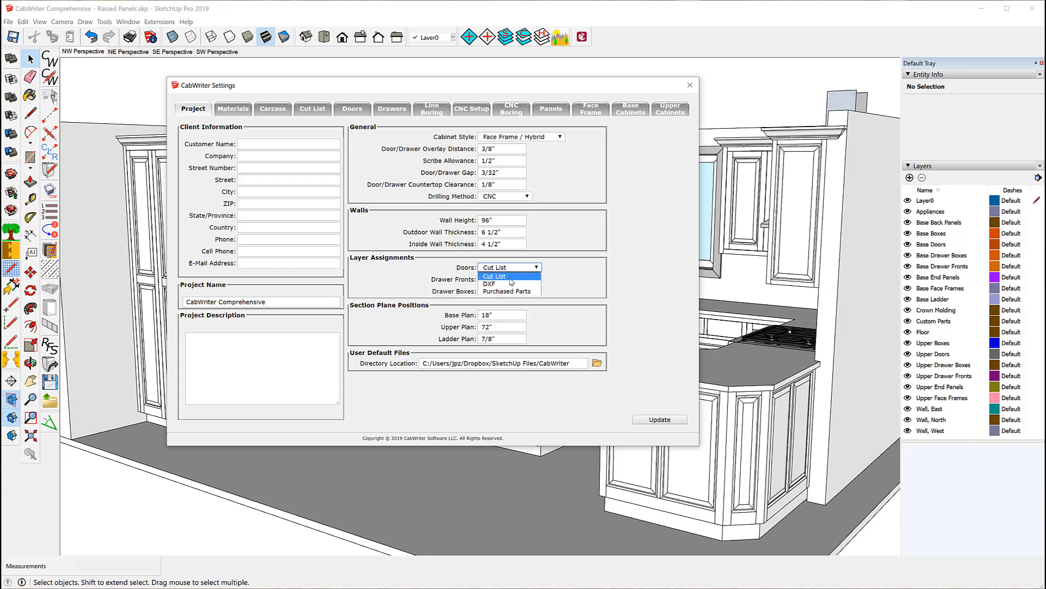
click(568, 278)
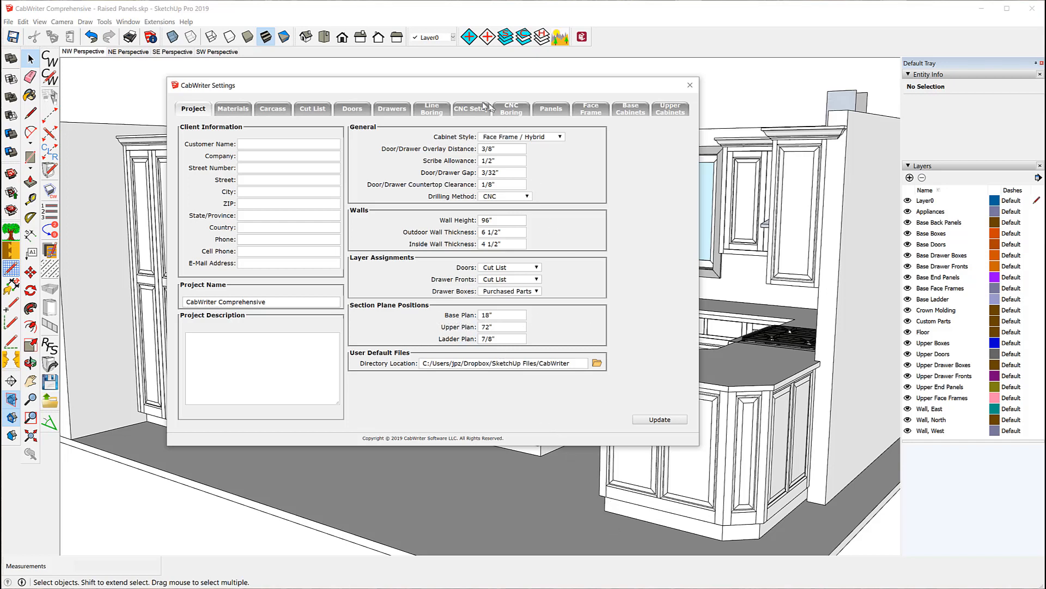
Move the settings window clear of the kitchen and place a horizontal section plane on the floor with the default name and symbol
drag(452, 86, 926, 108)
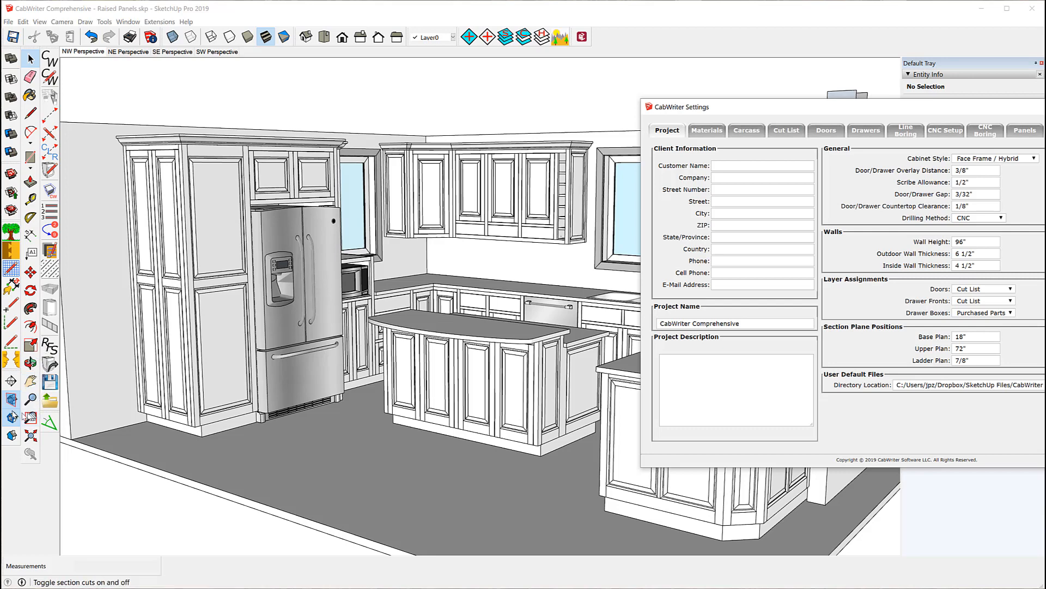
click(11, 398)
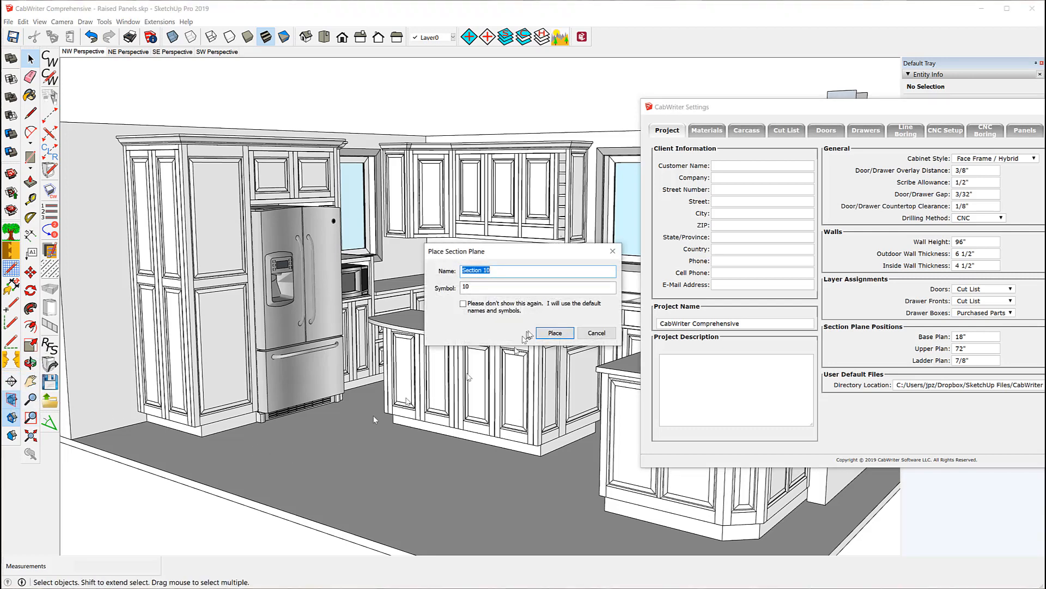
click(556, 334)
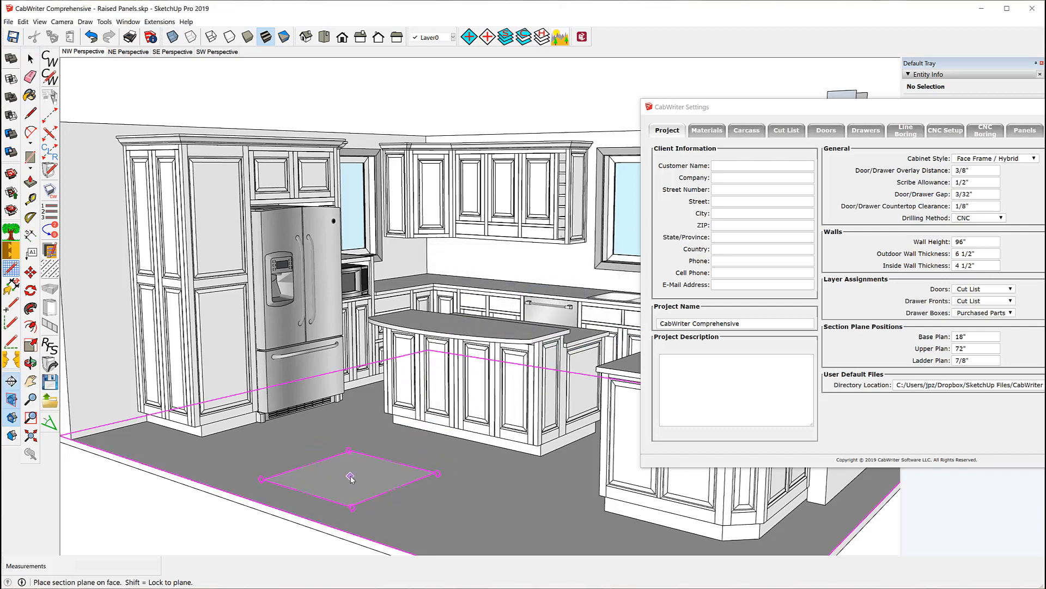
click(351, 479)
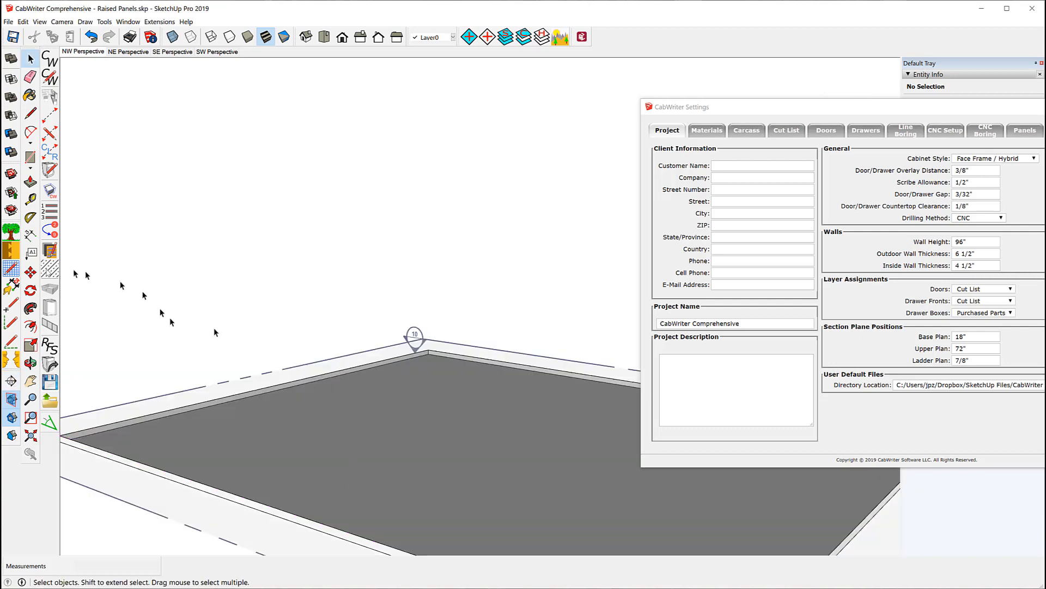
Raise the section plane 24" above the floor, and revise the move distance to 18"
click(30, 272)
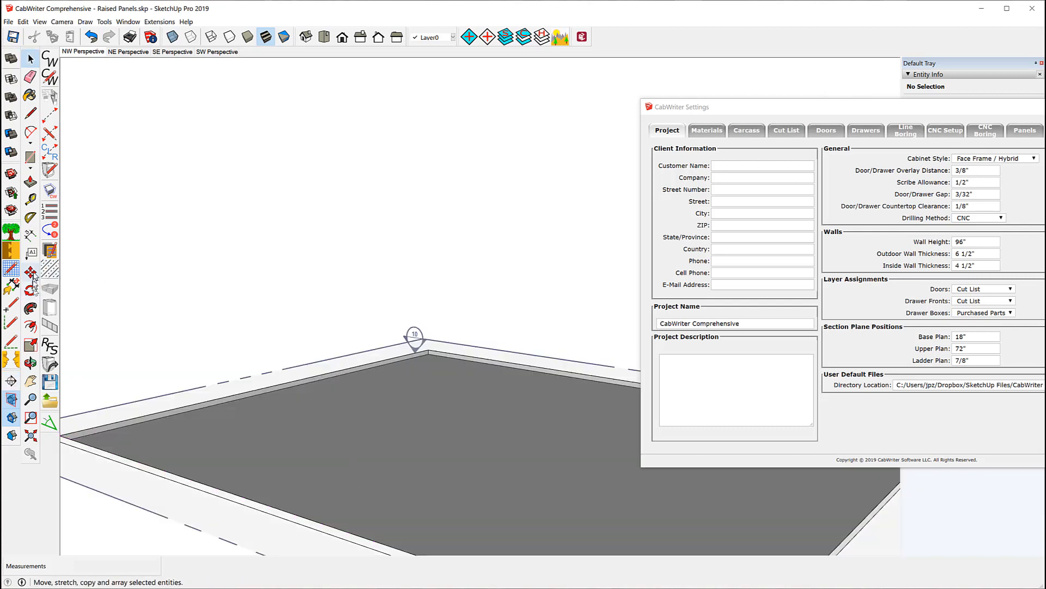
click(436, 341)
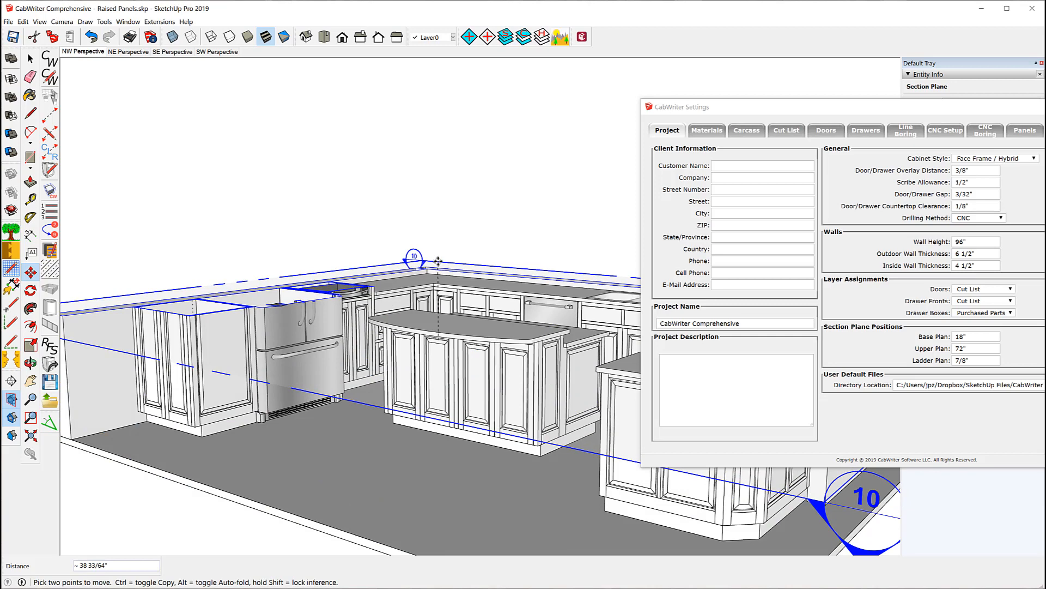
text(24)
key(Return)
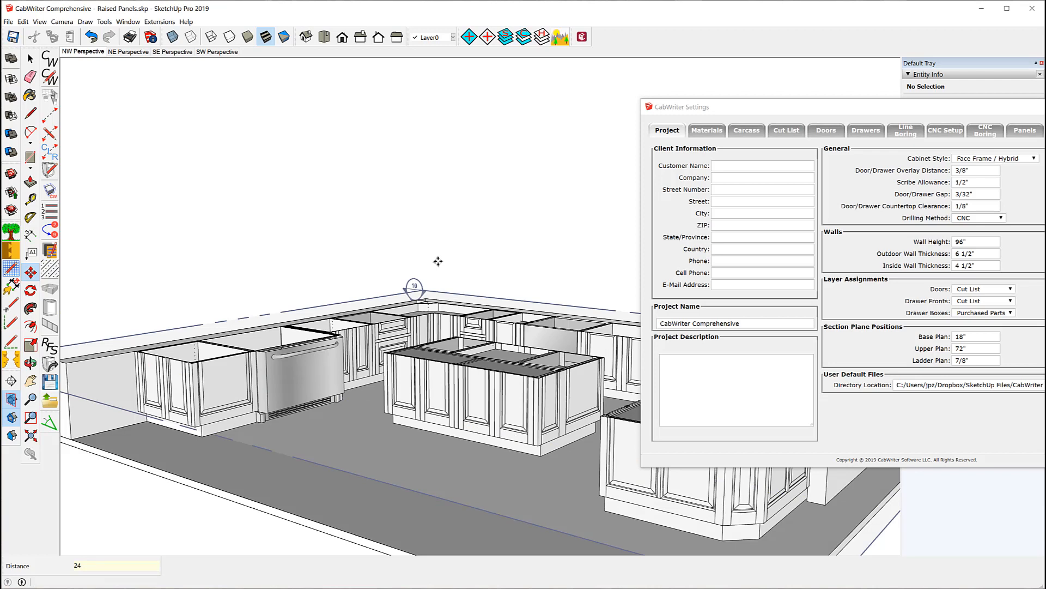
text(18)
key(Return)
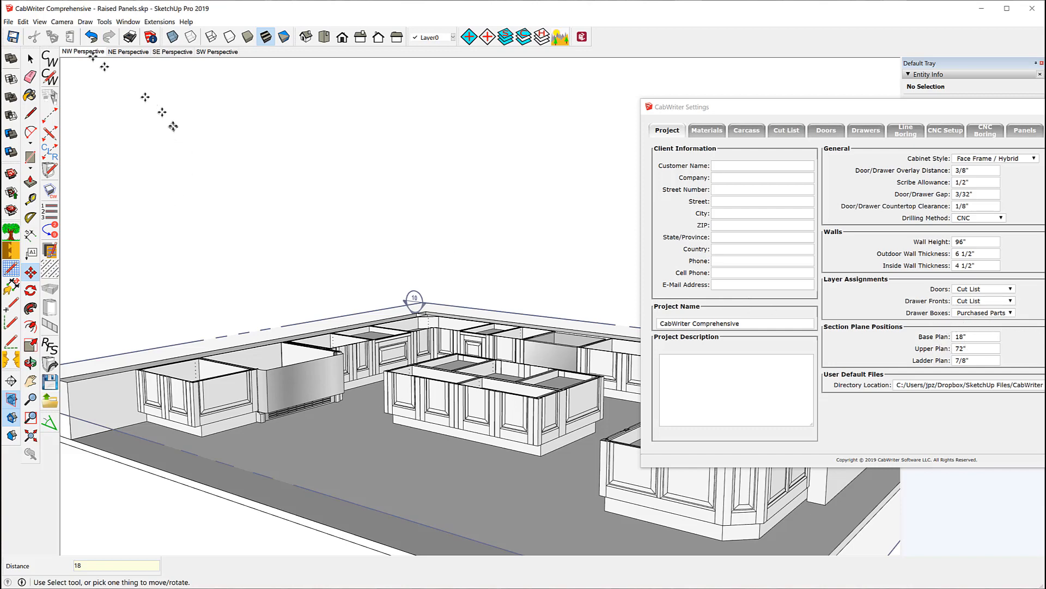
Undo the section plane's move and its placement so the kitchen is uncut
click(91, 37)
click(91, 37)
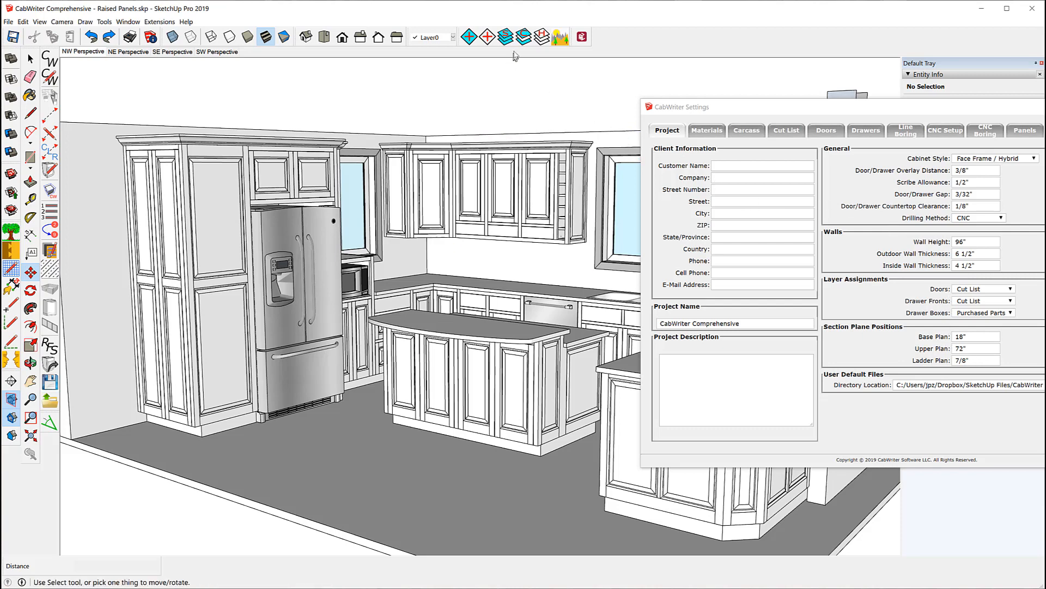
Hide all layers, move the settings window clear of the layer list, and show only the Base Ladder layer
click(543, 37)
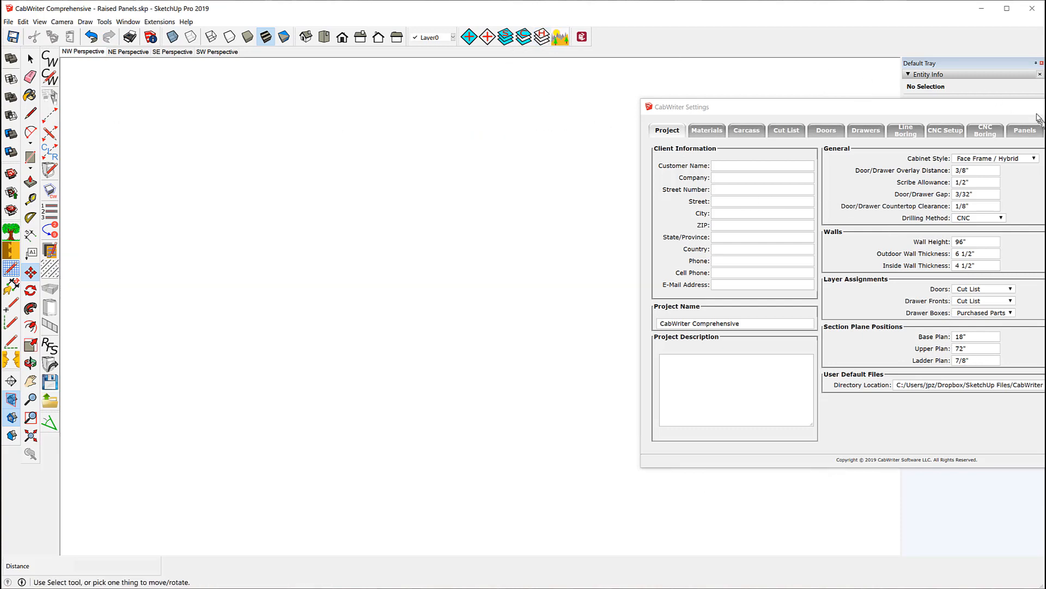
drag(1039, 119, 577, 155)
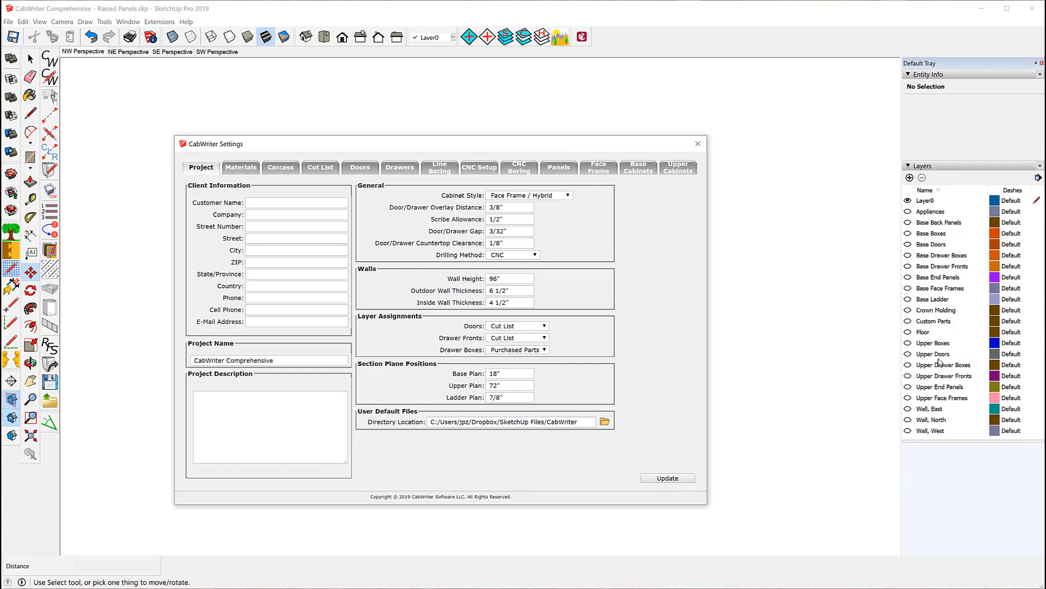
click(908, 299)
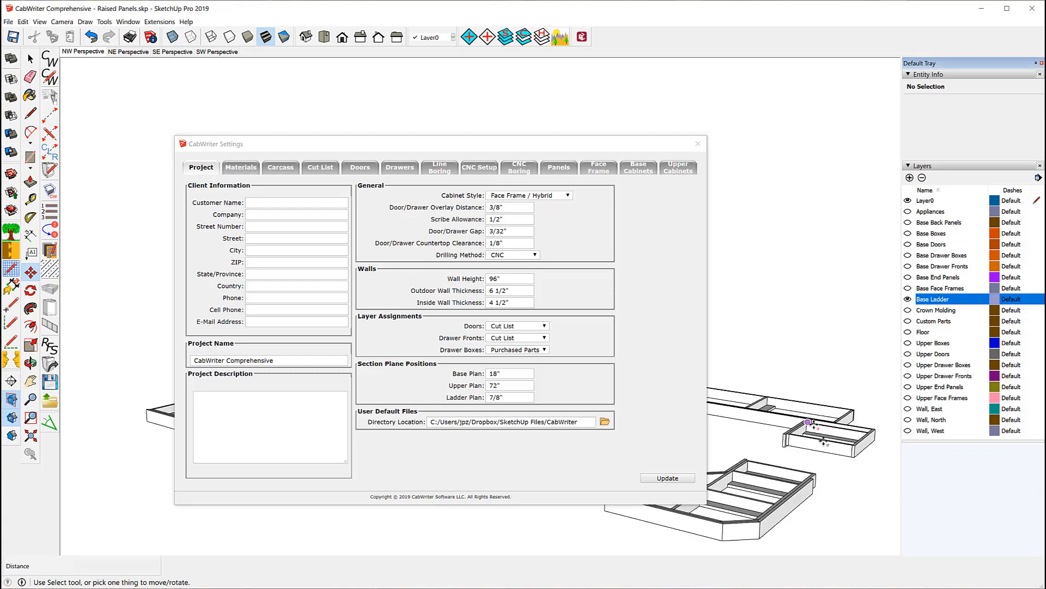
scroll(813, 424, up, 5)
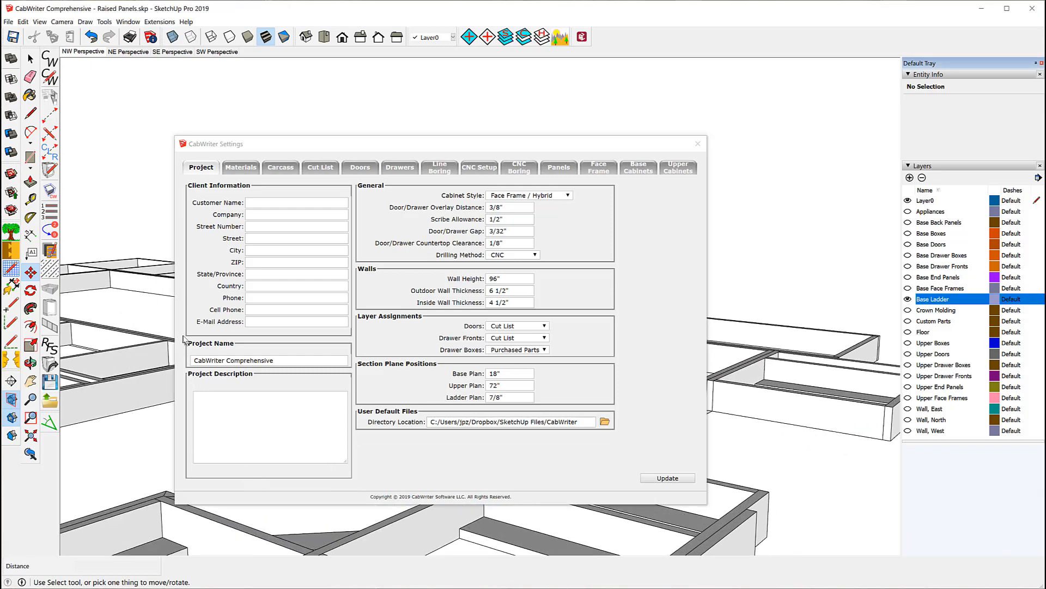
middle_drag(719, 267, 811, 277)
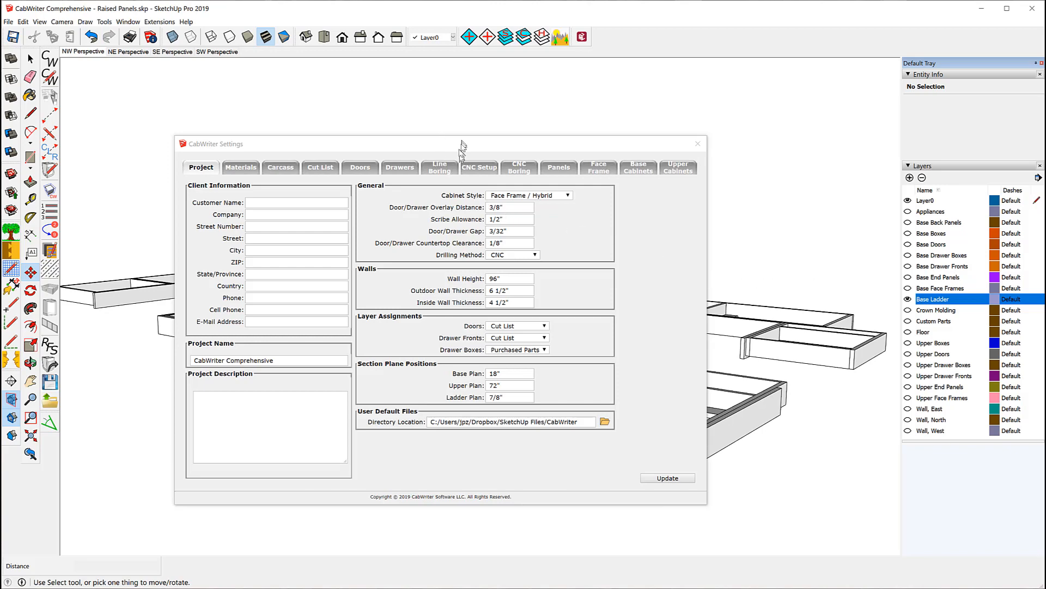
Move the settings window off the ladders and examine the low strip inside the island's base ladder up close
drag(458, 144, 762, 47)
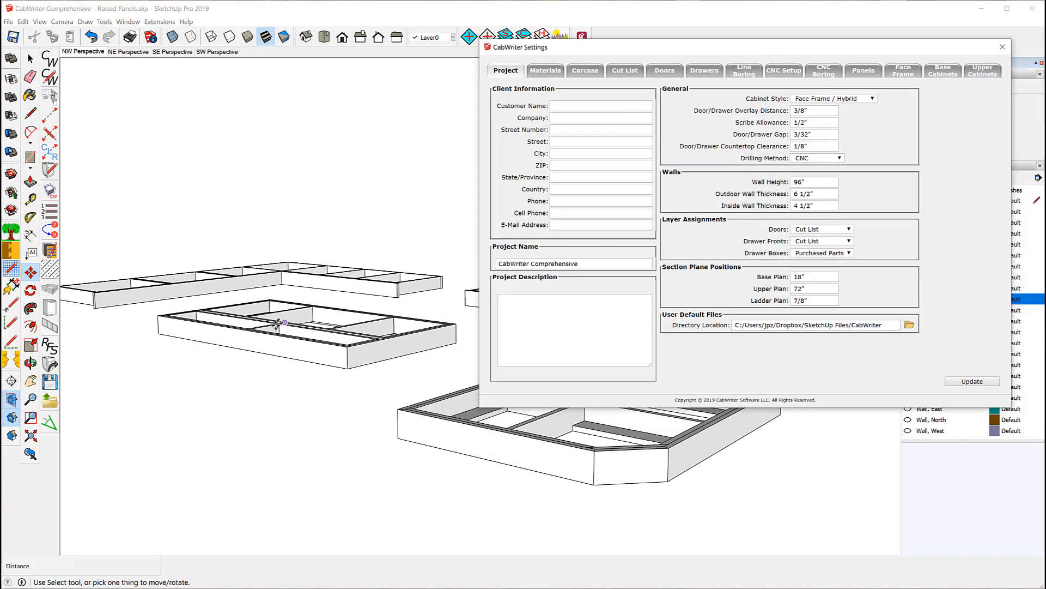
middle_drag(274, 313, 168, 355)
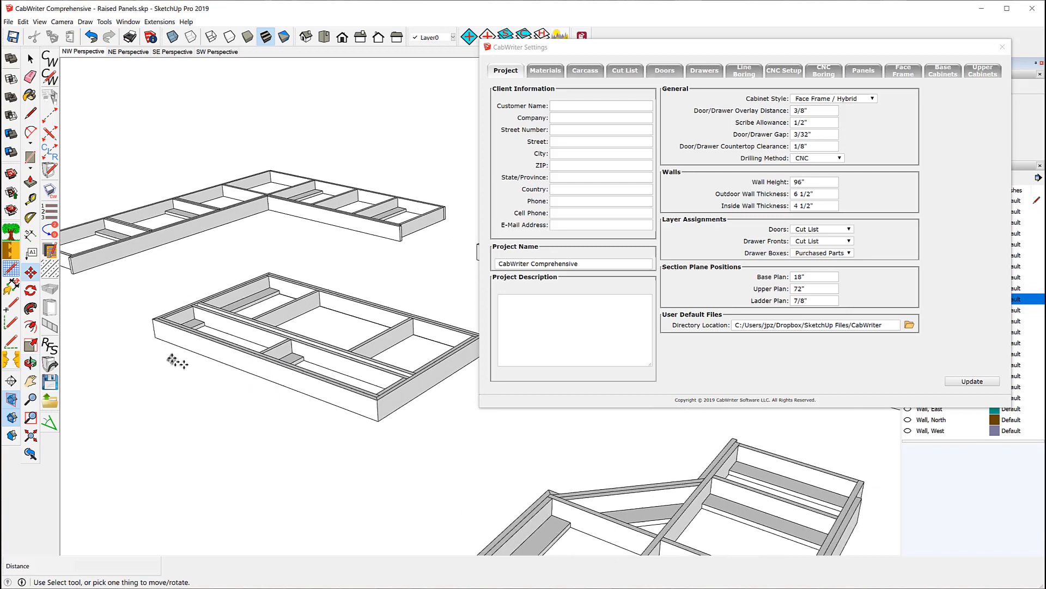
scroll(186, 333, up, 5)
scroll(188, 327, up, 1)
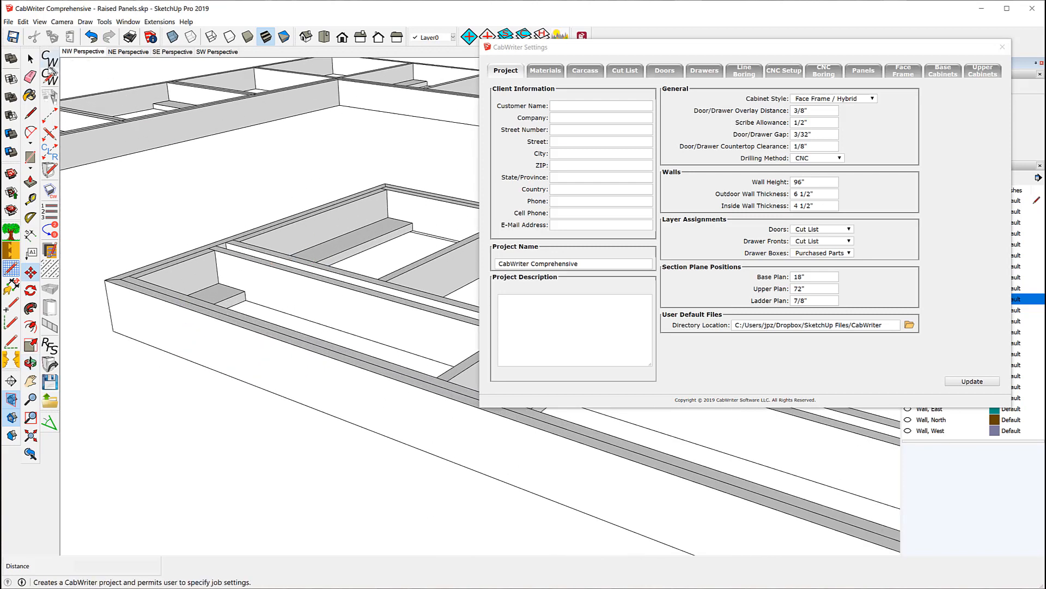
click(30, 60)
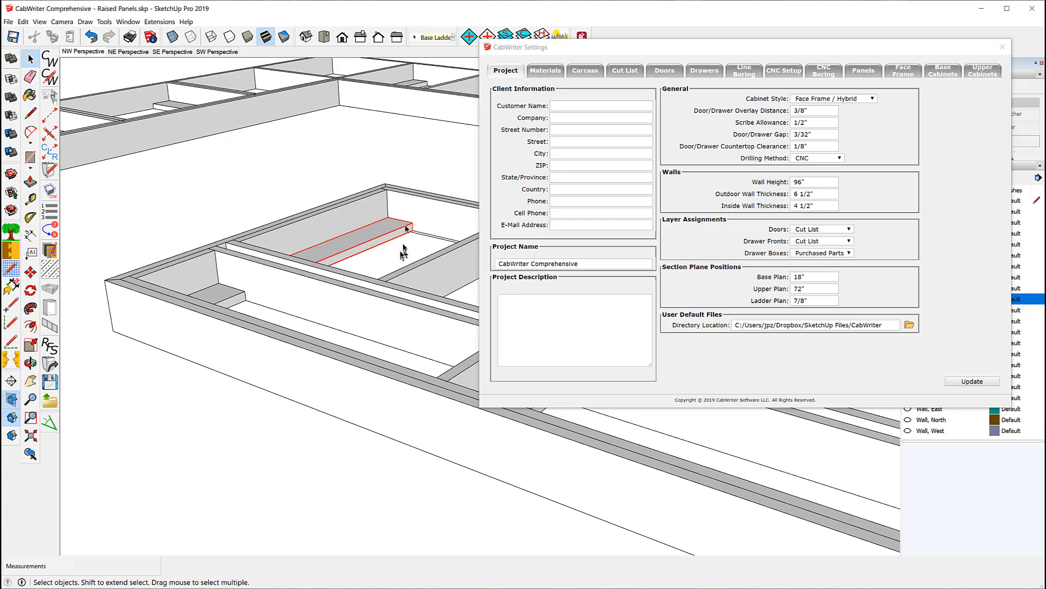
scroll(403, 230, up, 2)
scroll(403, 230, up, 2)
scroll(179, 233, down, 1)
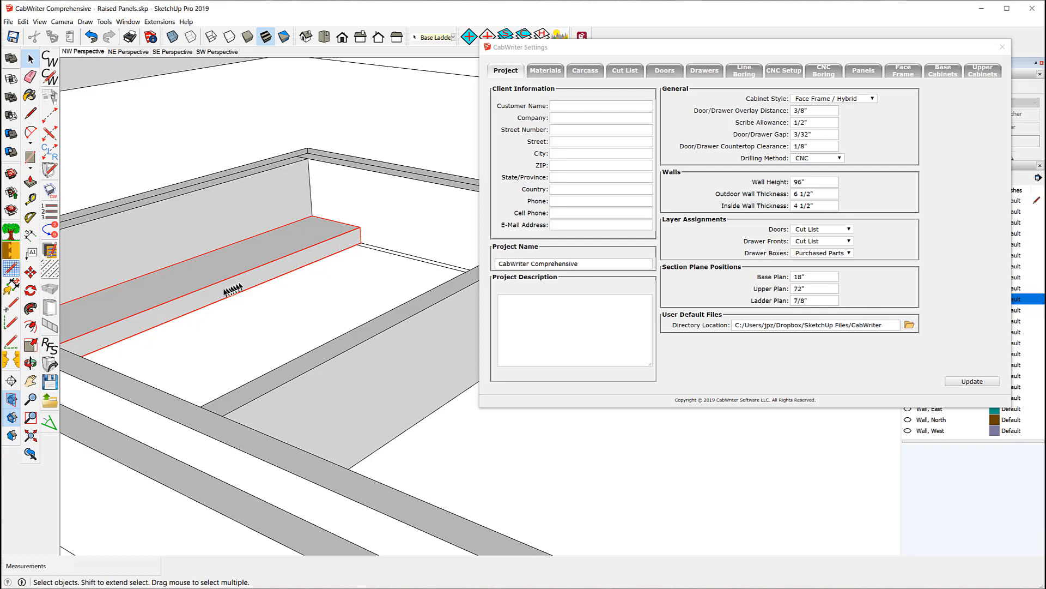
click(313, 264)
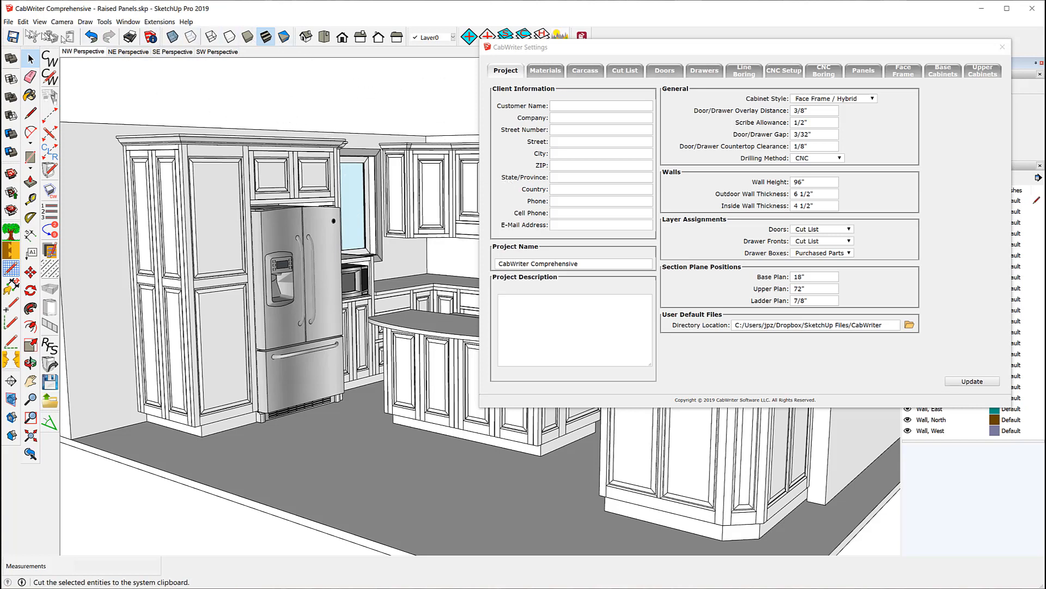
Create CabWriter's basic scene set with doors and drawer fronts assigned to Cut List and drawer boxes to Purchased Parts
click(8, 22)
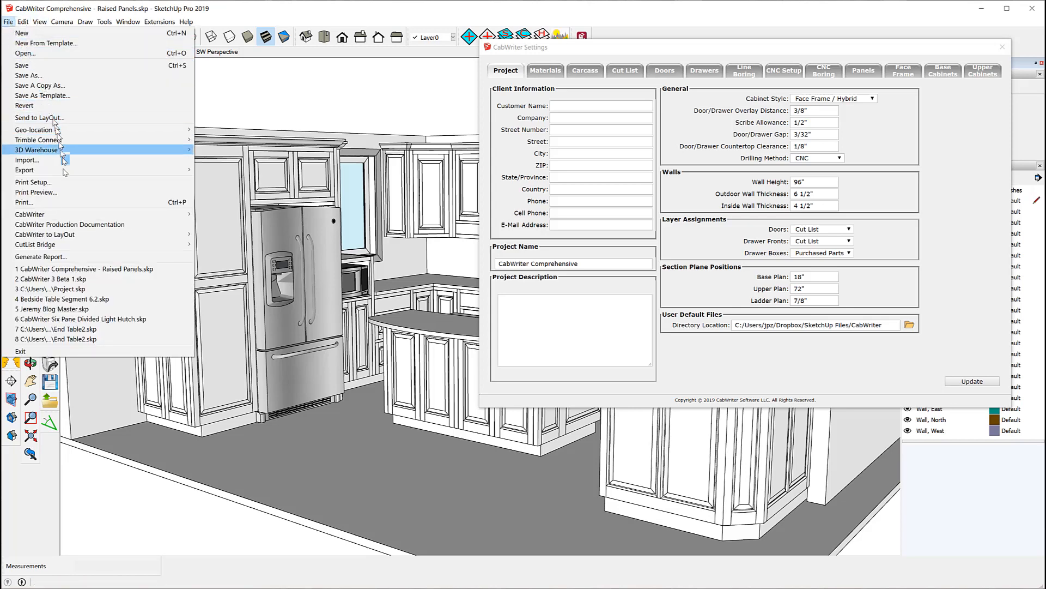
mouse_move(65, 216)
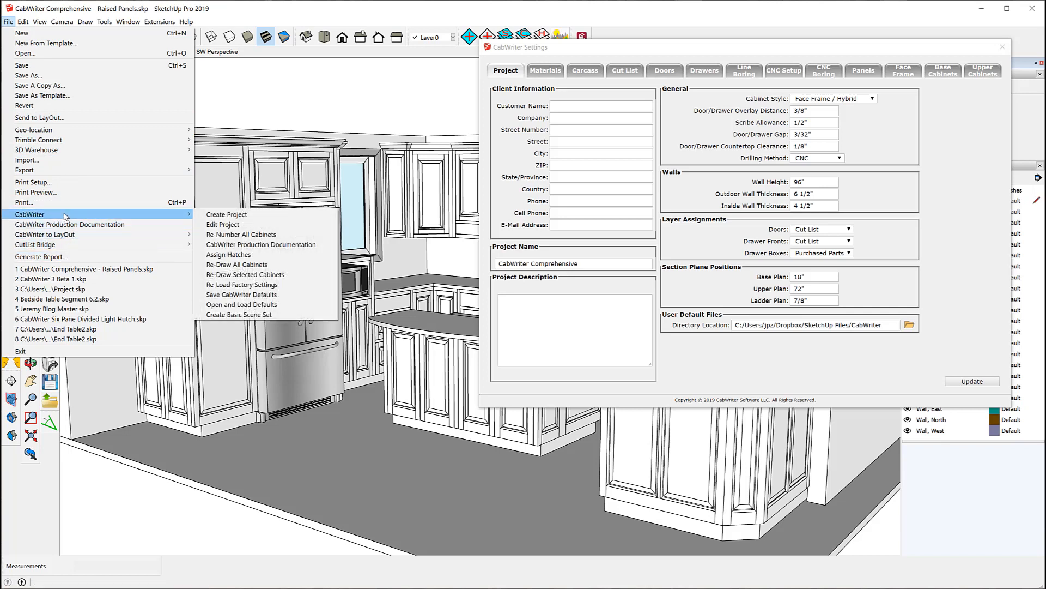
click(268, 315)
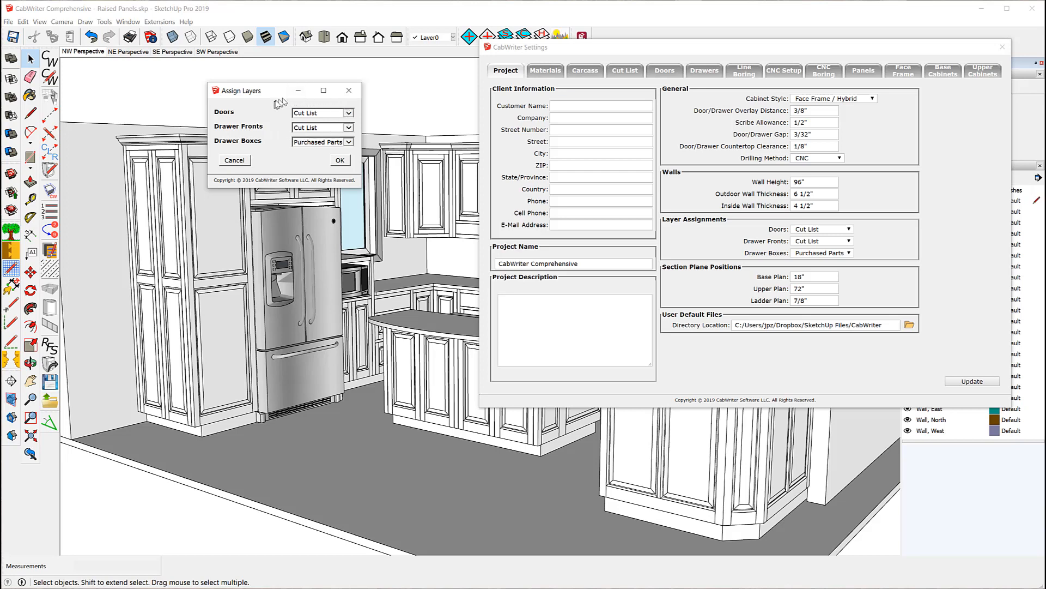
click(341, 161)
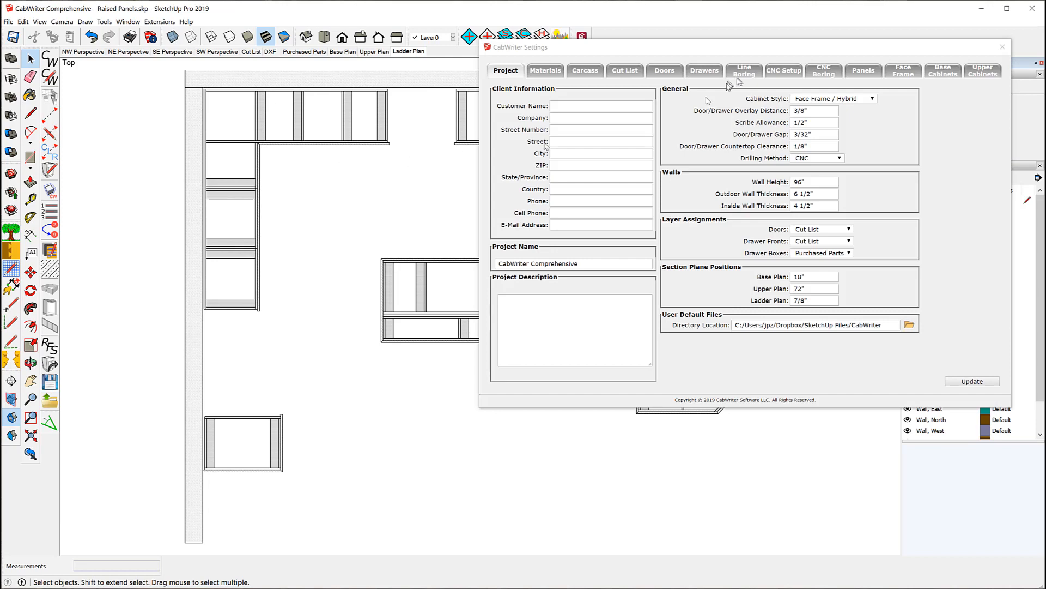
Clear the settings window from the model, hide the Custom Parts layer in the Cut List scene, and update that scene
drag(687, 52, 1045, 53)
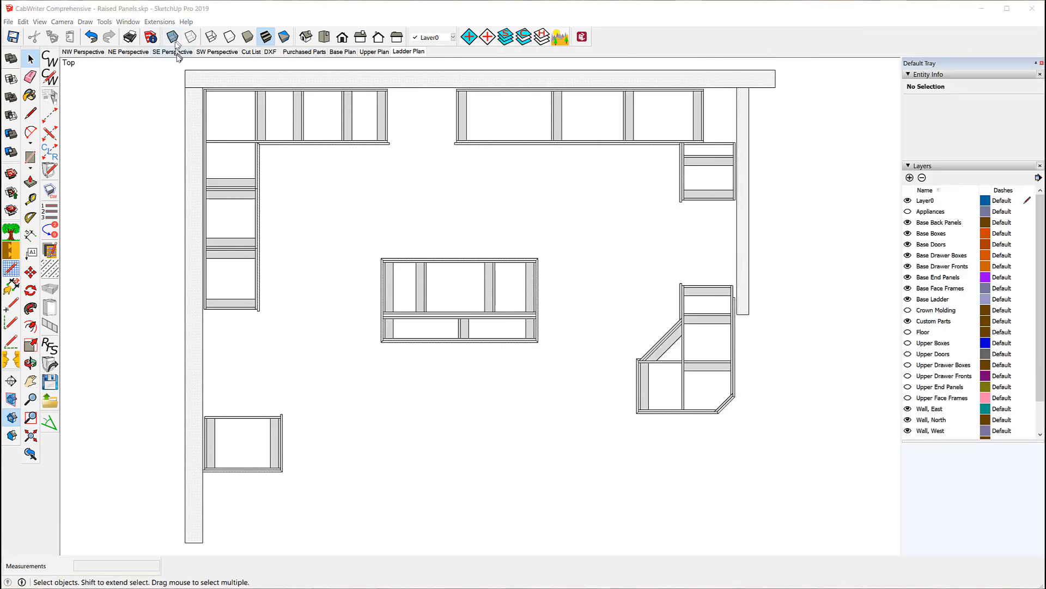
click(252, 52)
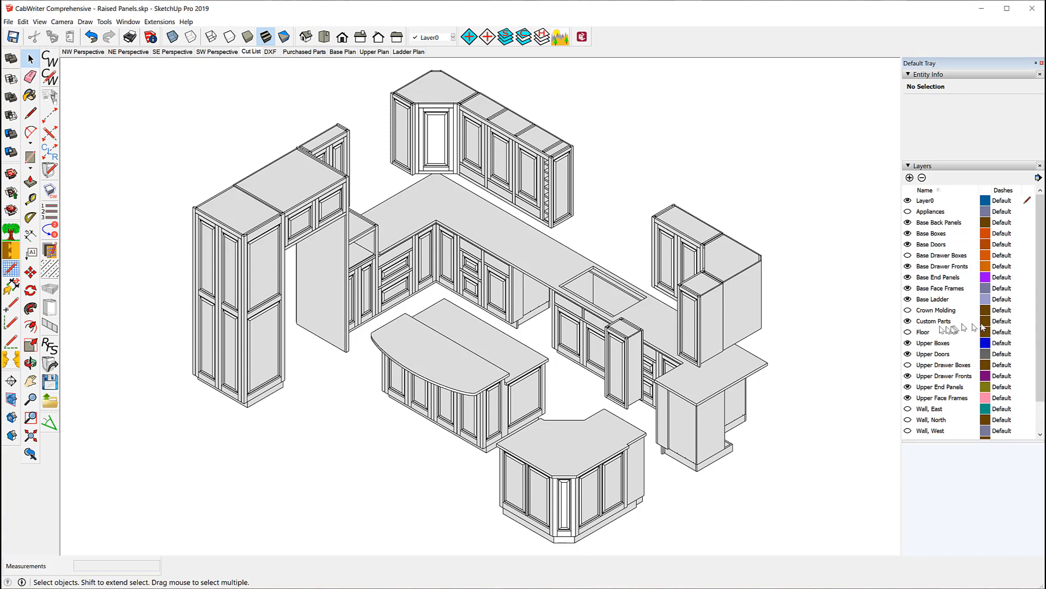
click(908, 321)
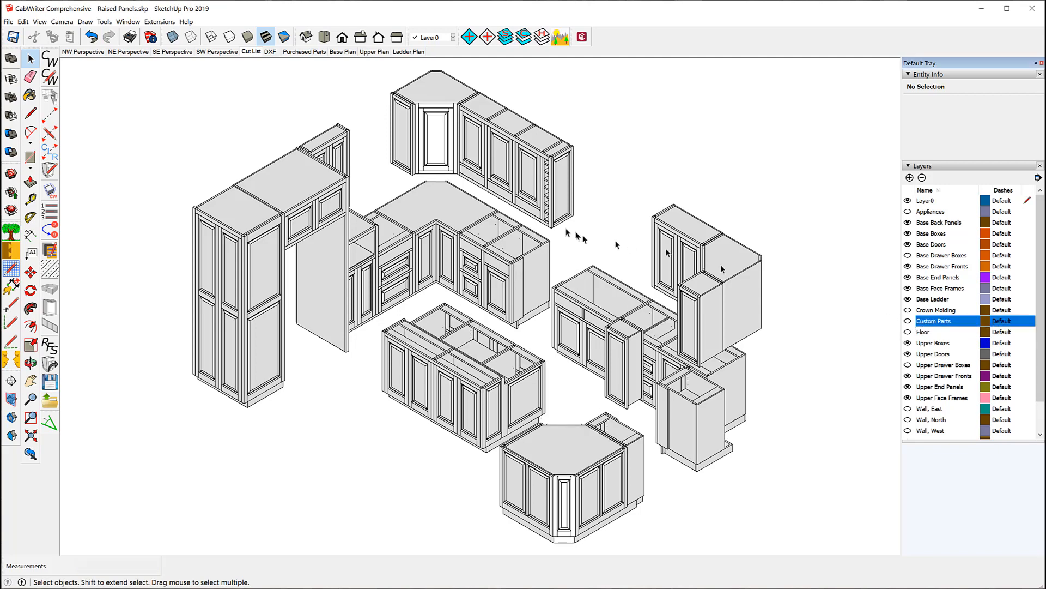
right_click(250, 52)
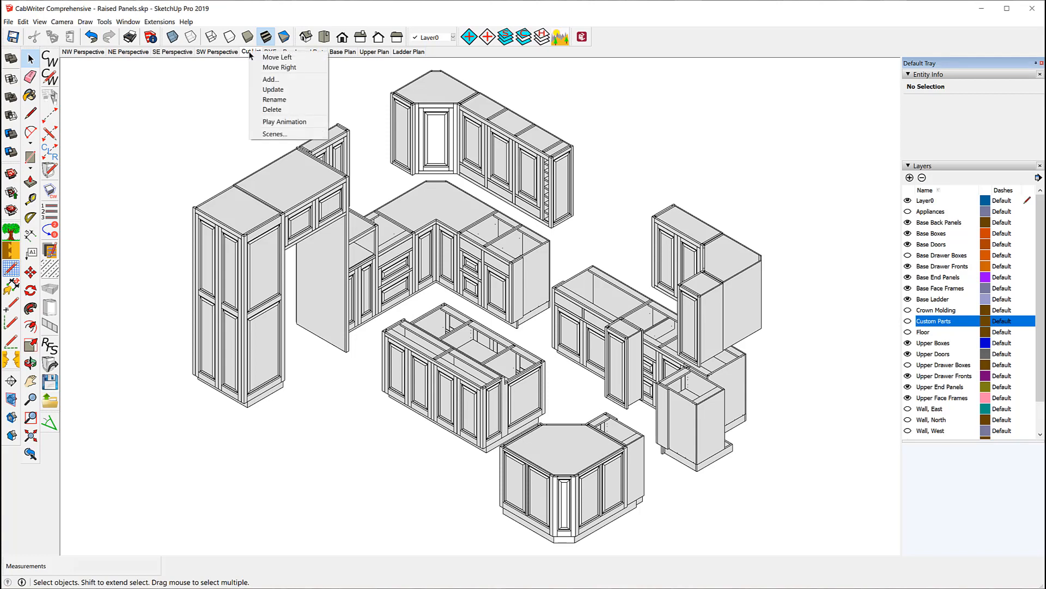
click(280, 91)
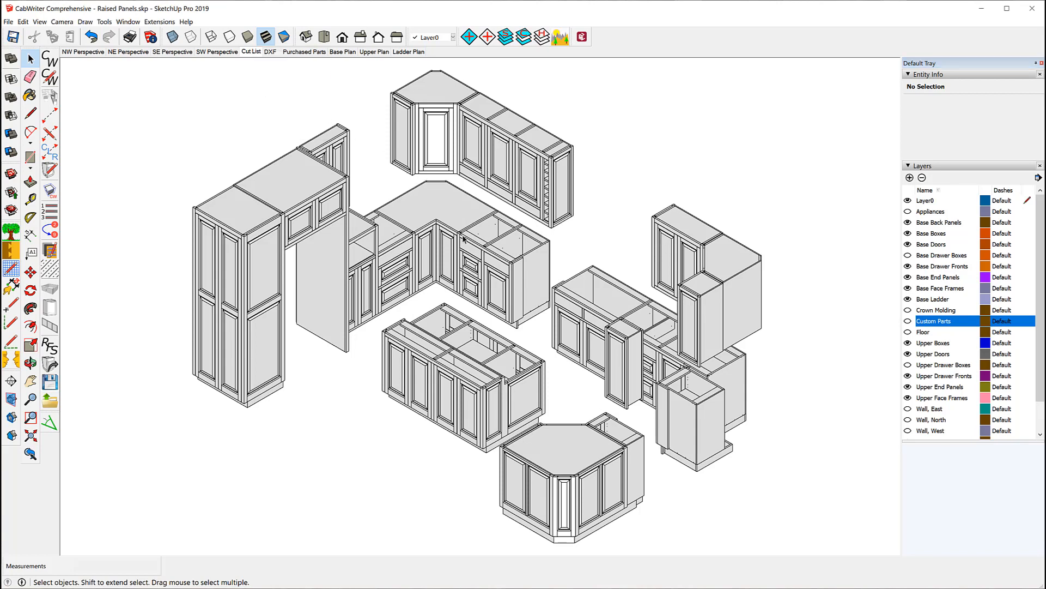
Review the DXF, Purchased Parts and Base Plan scenes, examining the Base Plan's hatching on the north wall cabinets up close
click(271, 52)
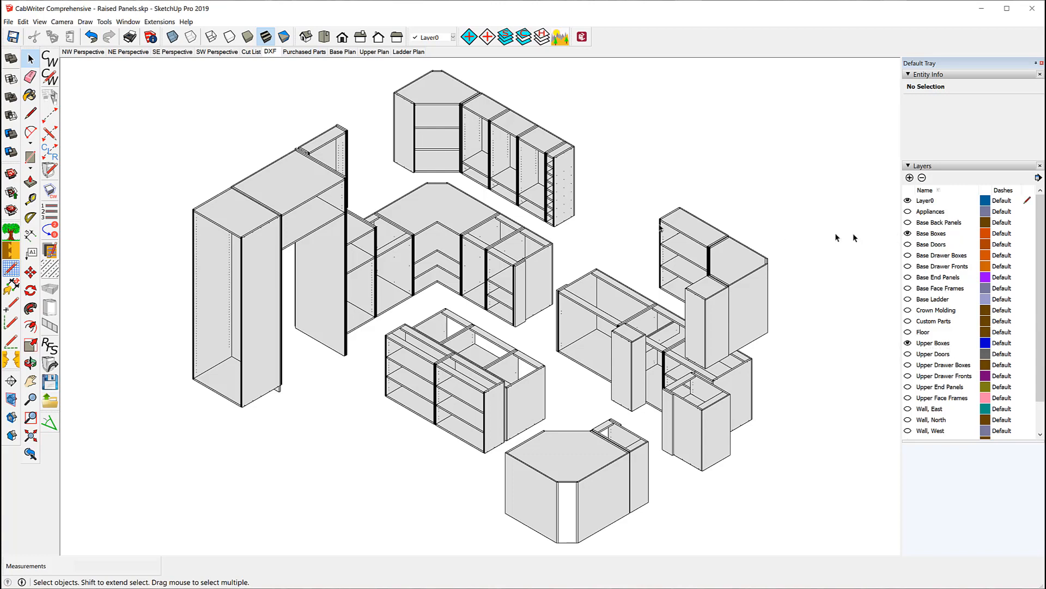
click(301, 52)
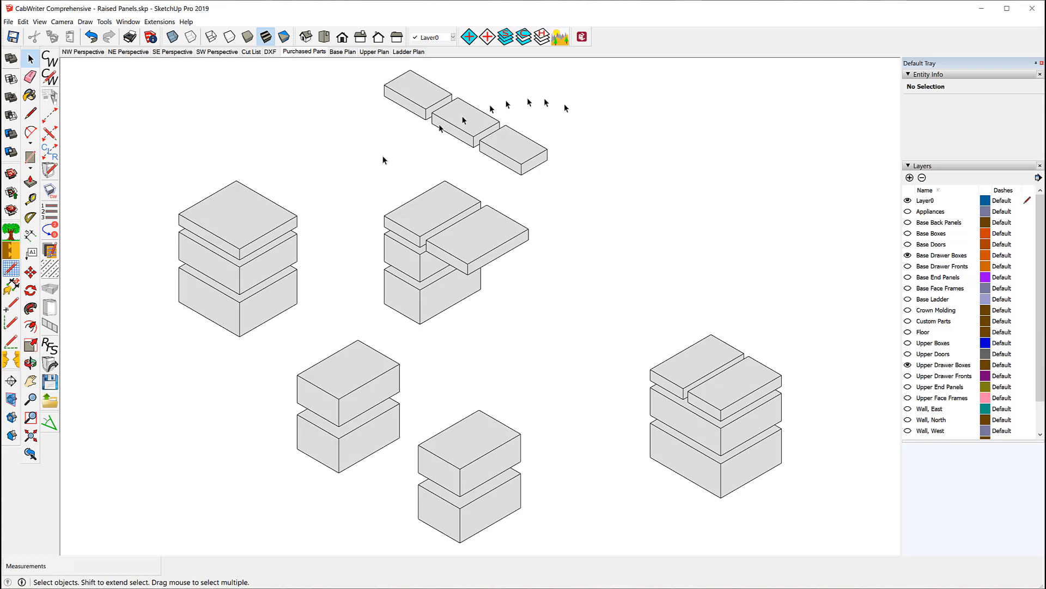
click(342, 52)
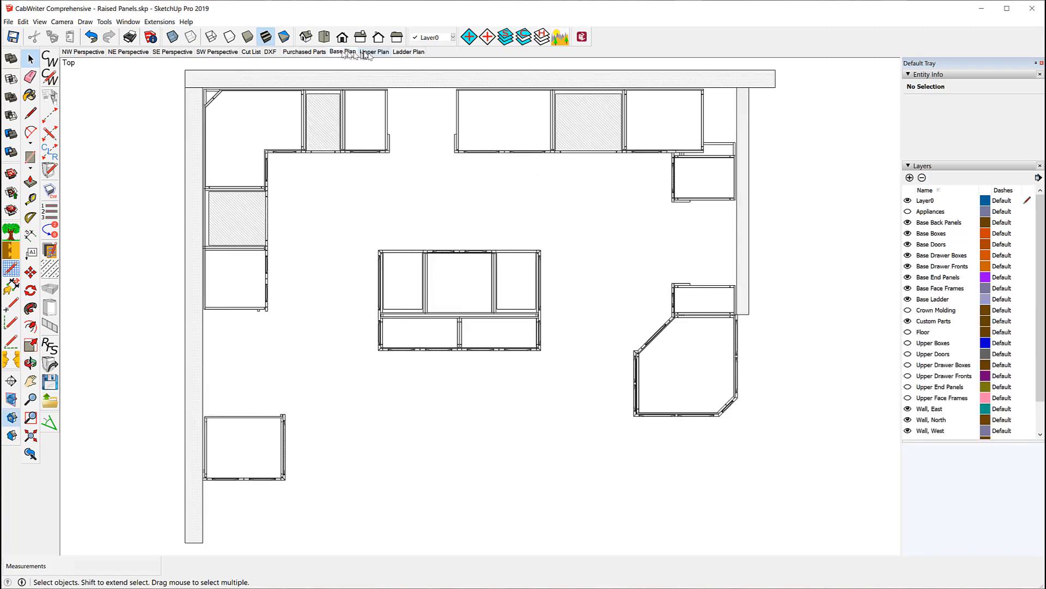
scroll(290, 82, up, 8)
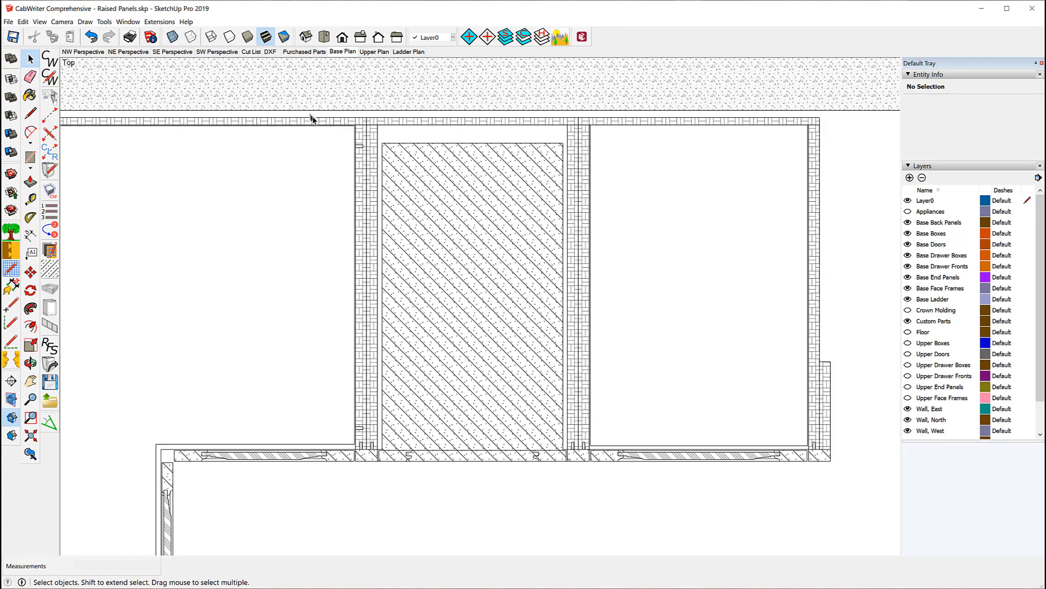
scroll(427, 123, down, 8)
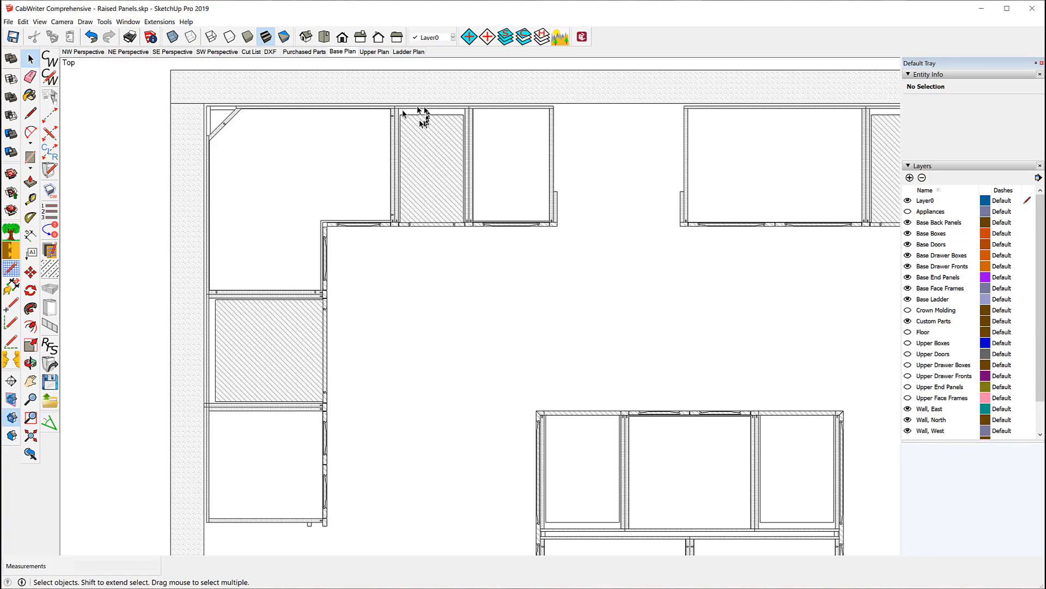
scroll(202, 163, down, 2)
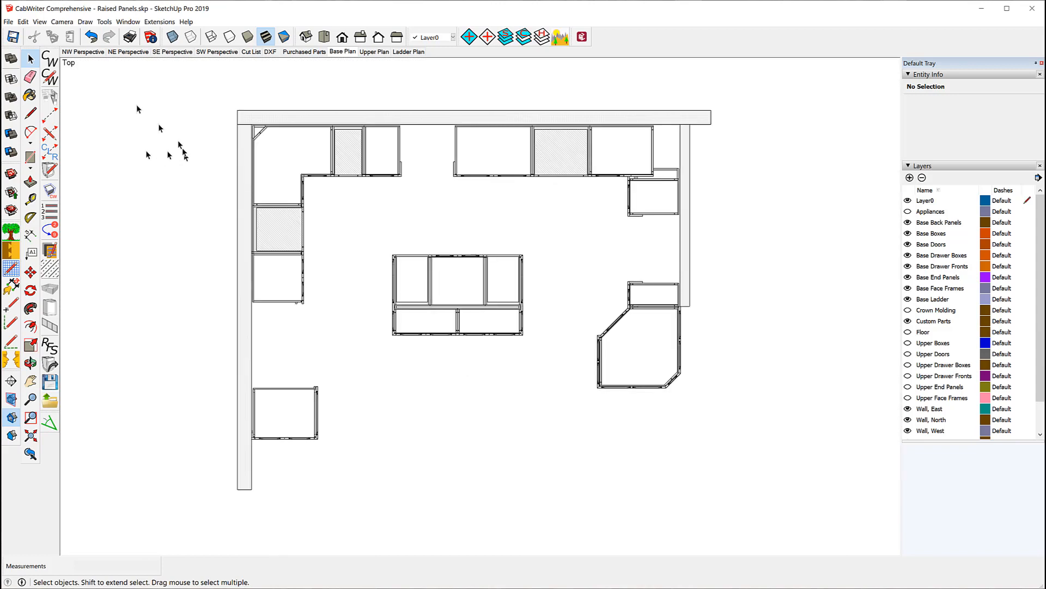
Review the material and hatch associations in the project settings, then move the settings window off the plan
click(47, 77)
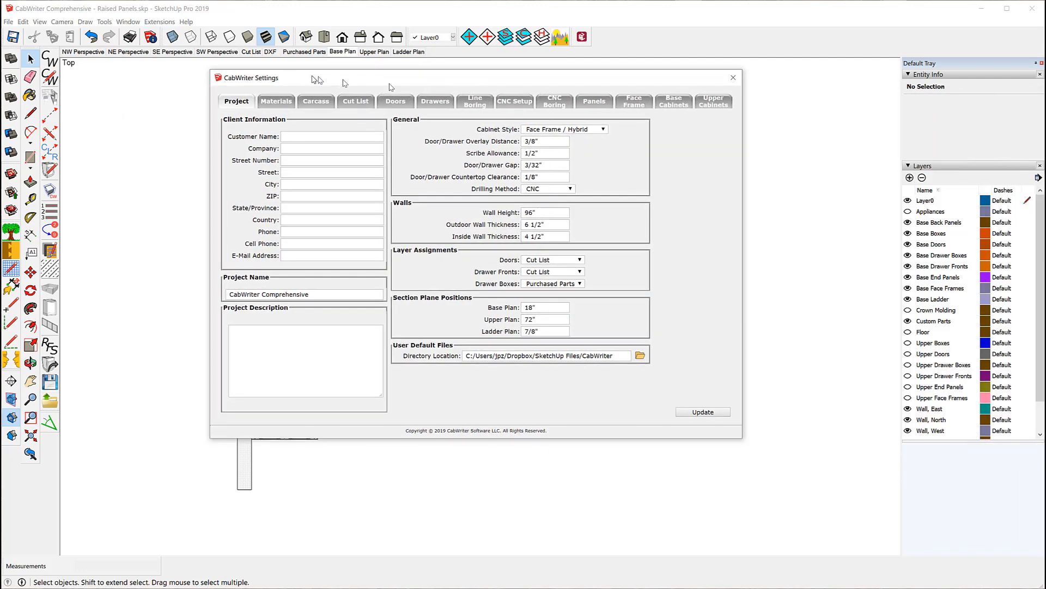
click(281, 103)
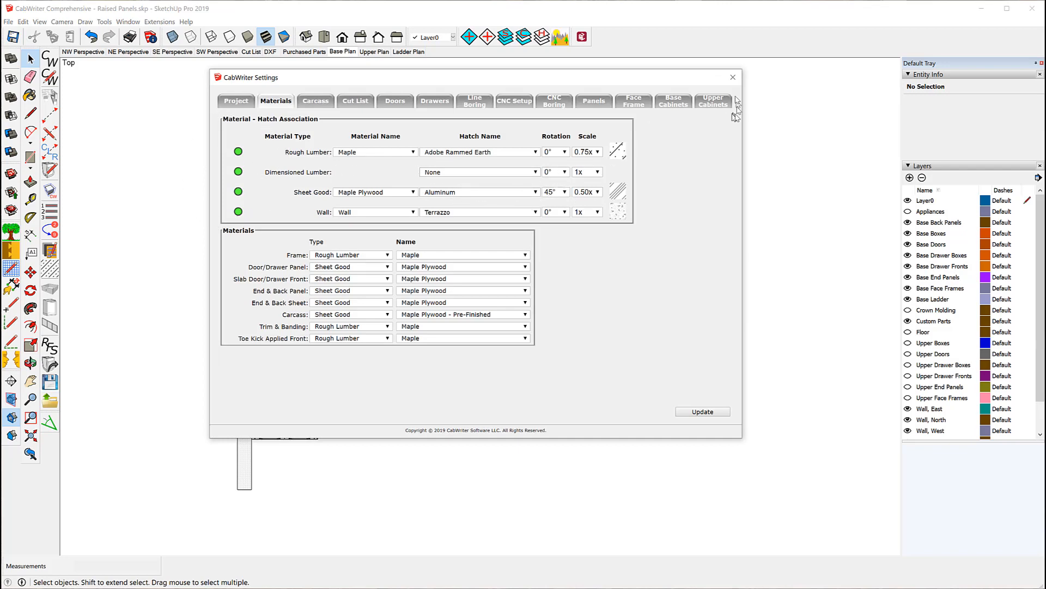
drag(598, 84, 1045, 84)
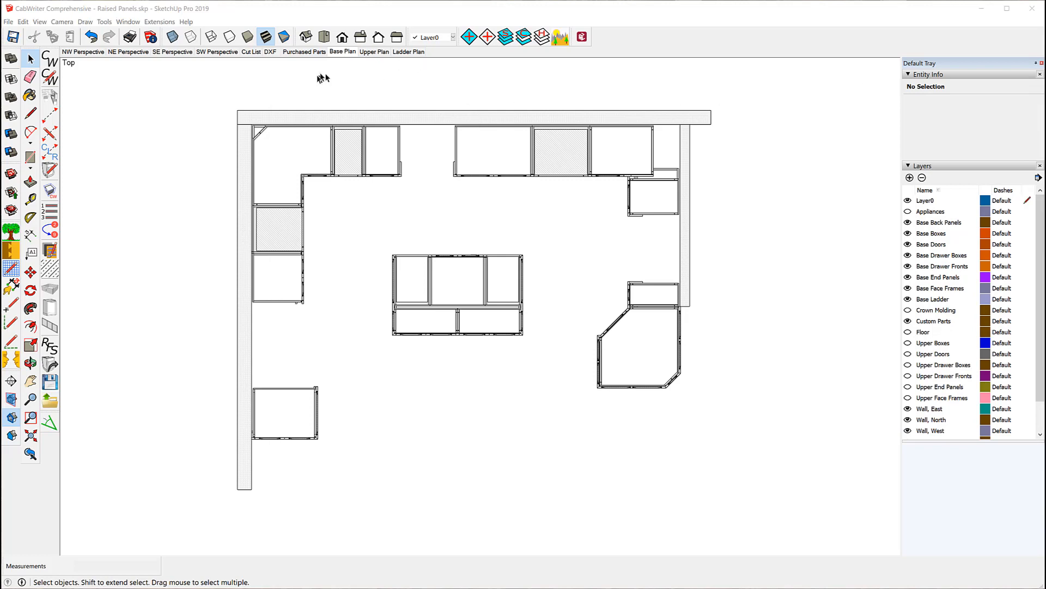
Review the Upper Plan and Ladder Plan scenes, examining the cut cabinets and base ladders up close
click(374, 52)
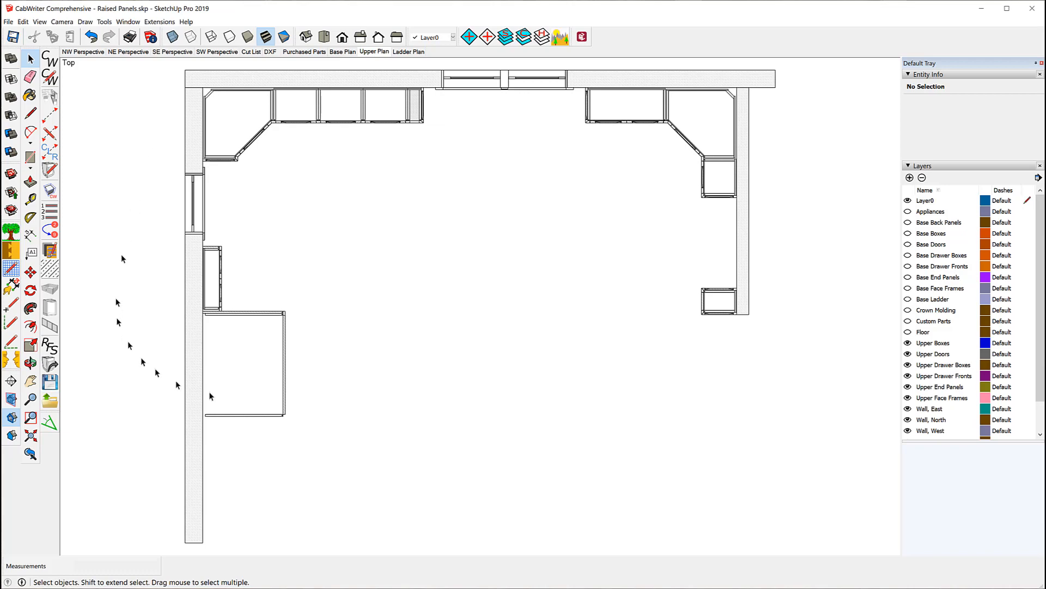
scroll(397, 95, up, 5)
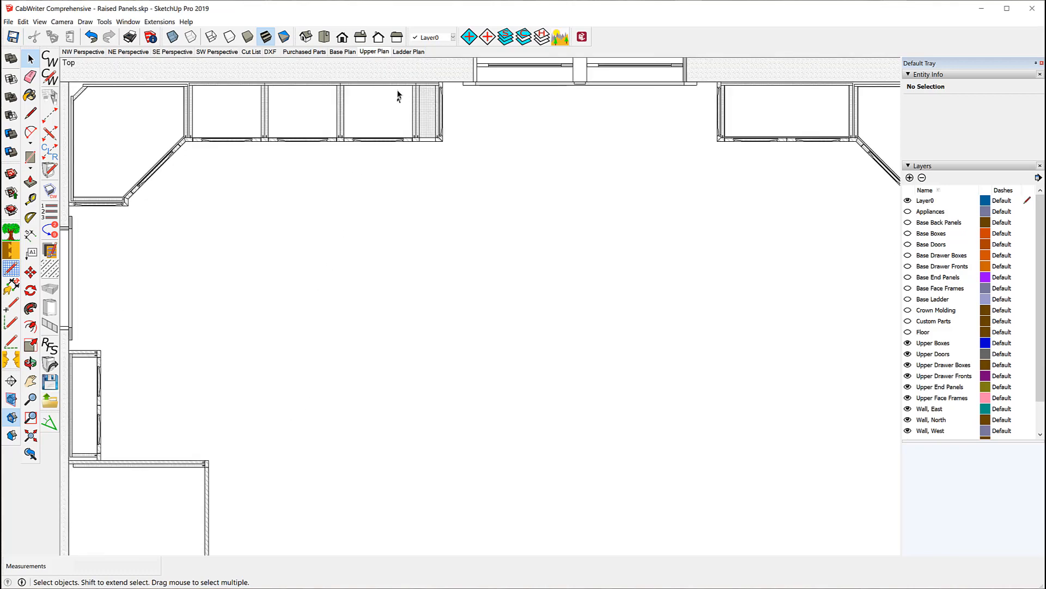
click(408, 52)
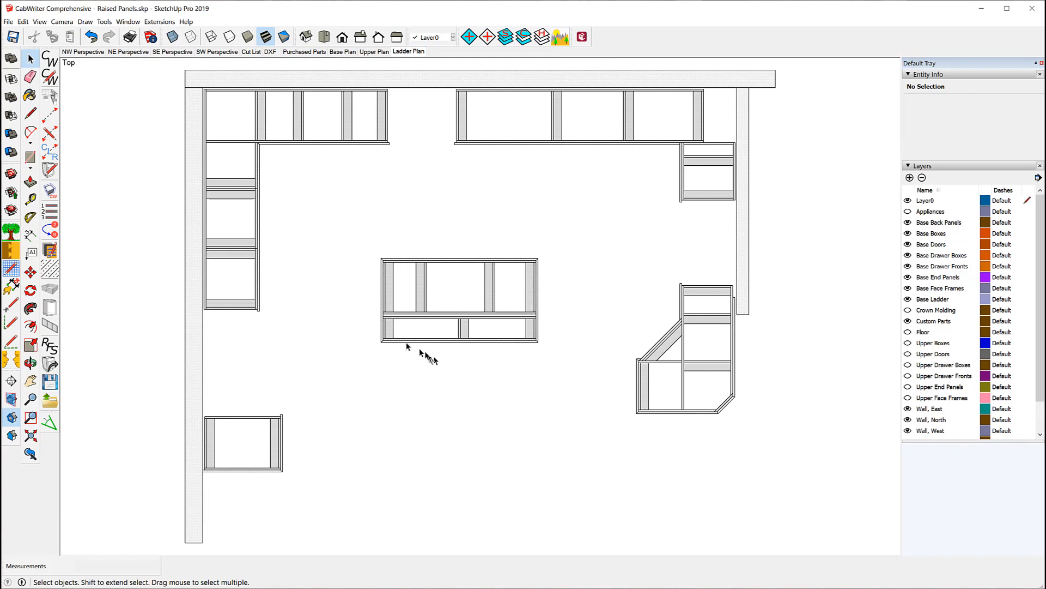
scroll(343, 333, up, 6)
scroll(337, 333, down, 6)
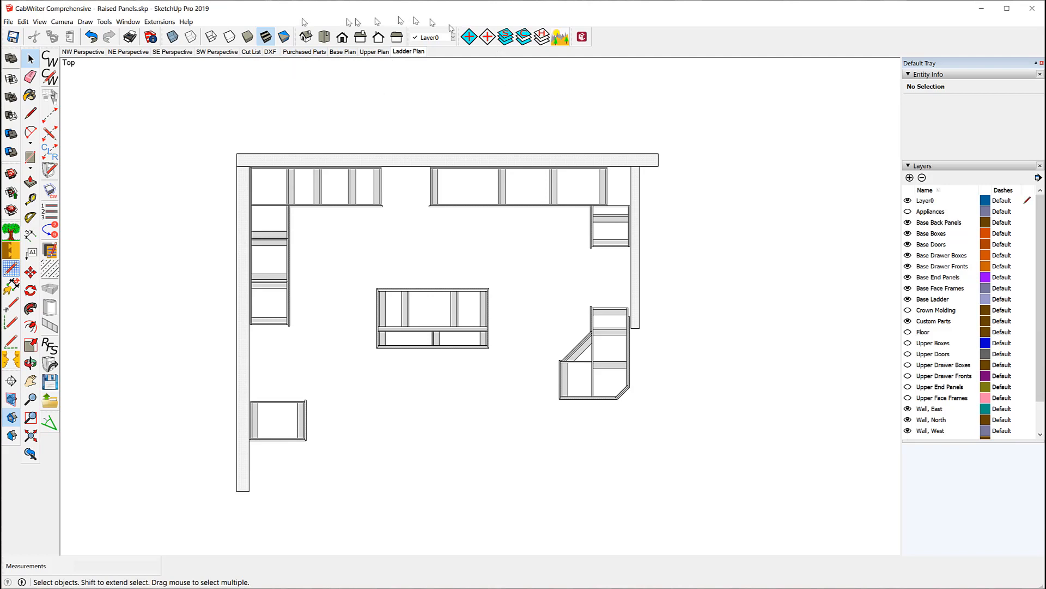
click(85, 21)
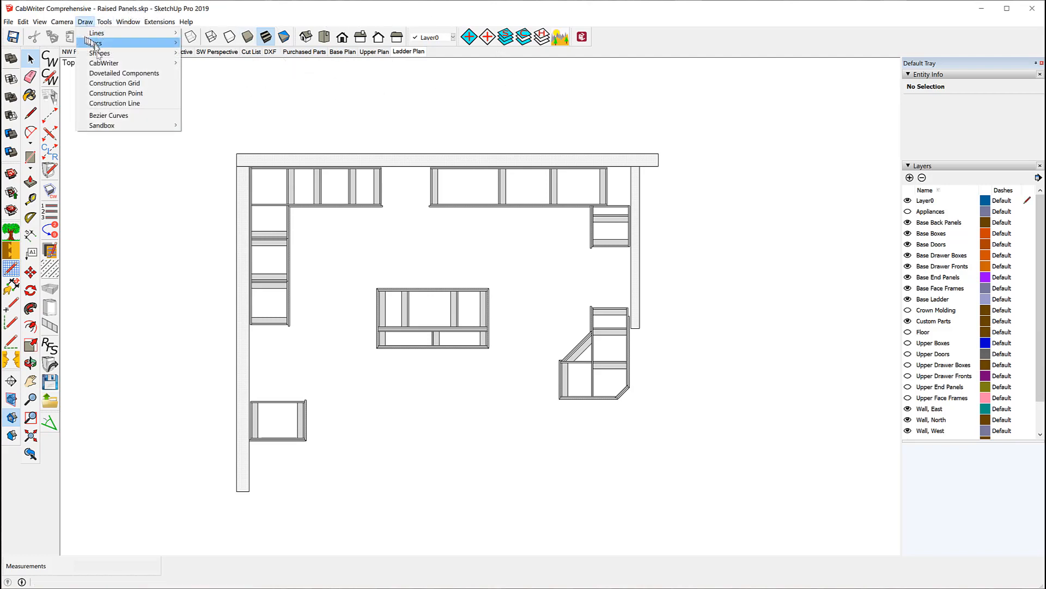
mouse_move(115, 64)
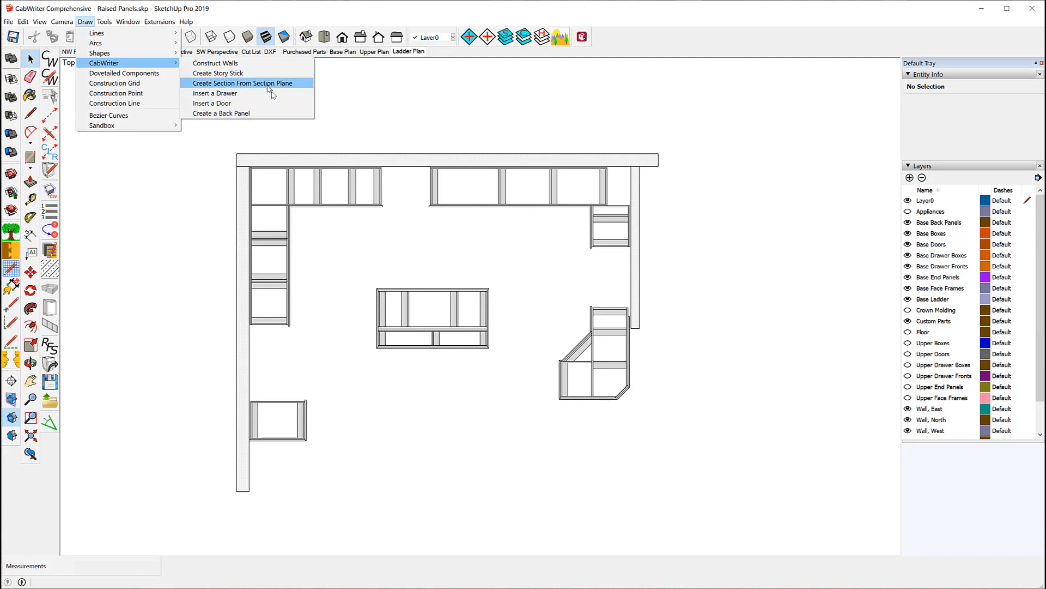
click(524, 138)
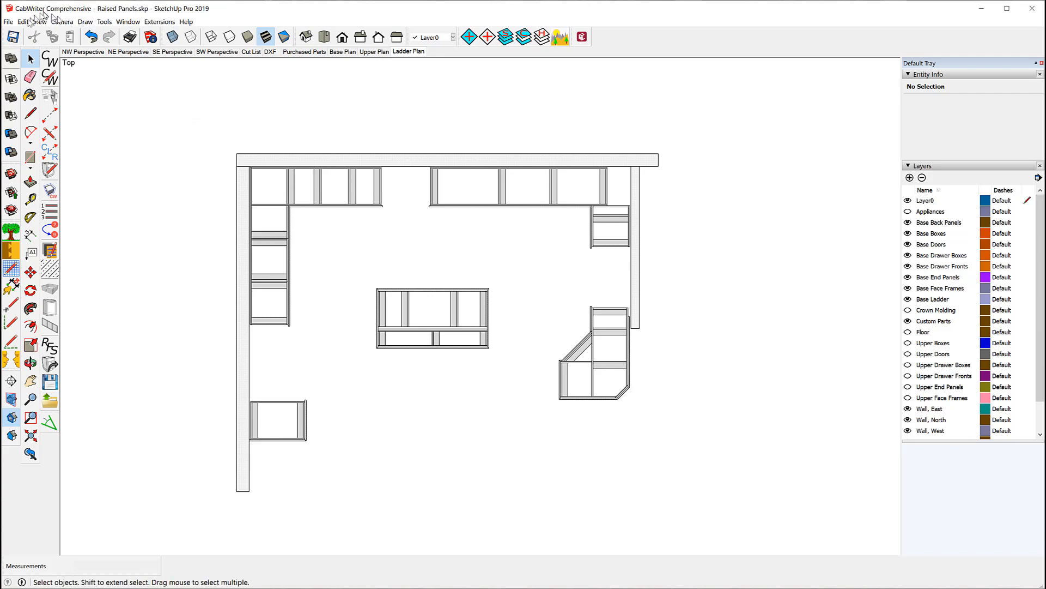
click(8, 22)
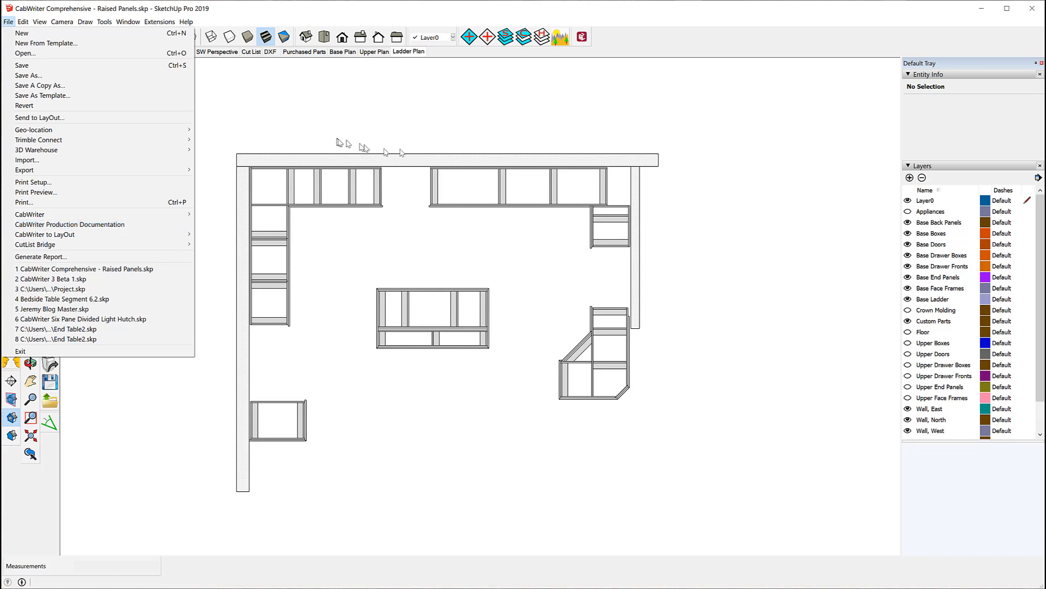
click(410, 130)
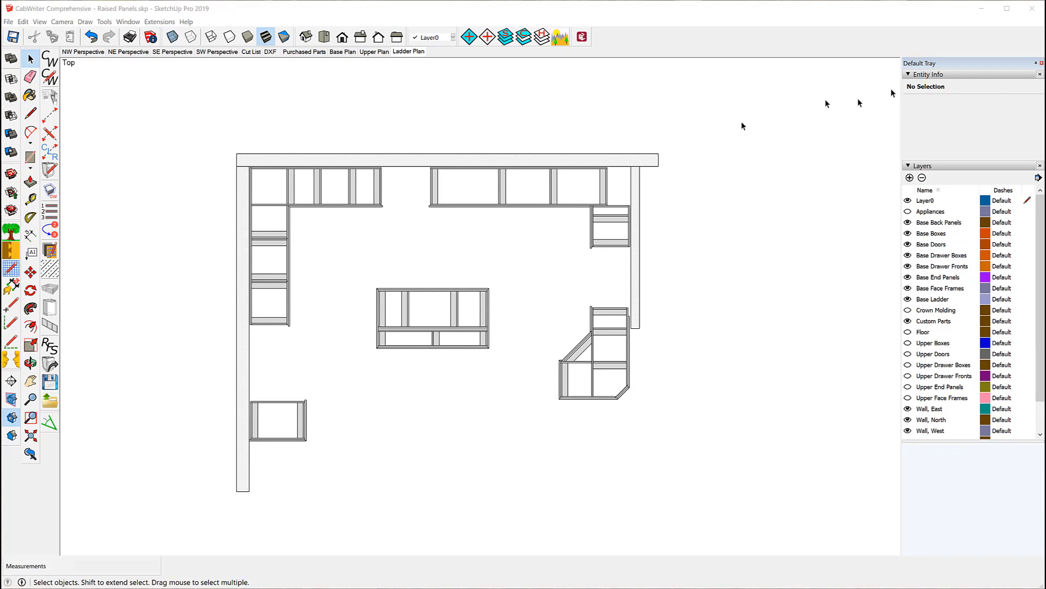
Bring back the project settings, and regenerate the basic scene set with doors on Cut List, drawer fronts on DXF and drawer boxes on Purchased Parts
drag(1045, 114, 472, 114)
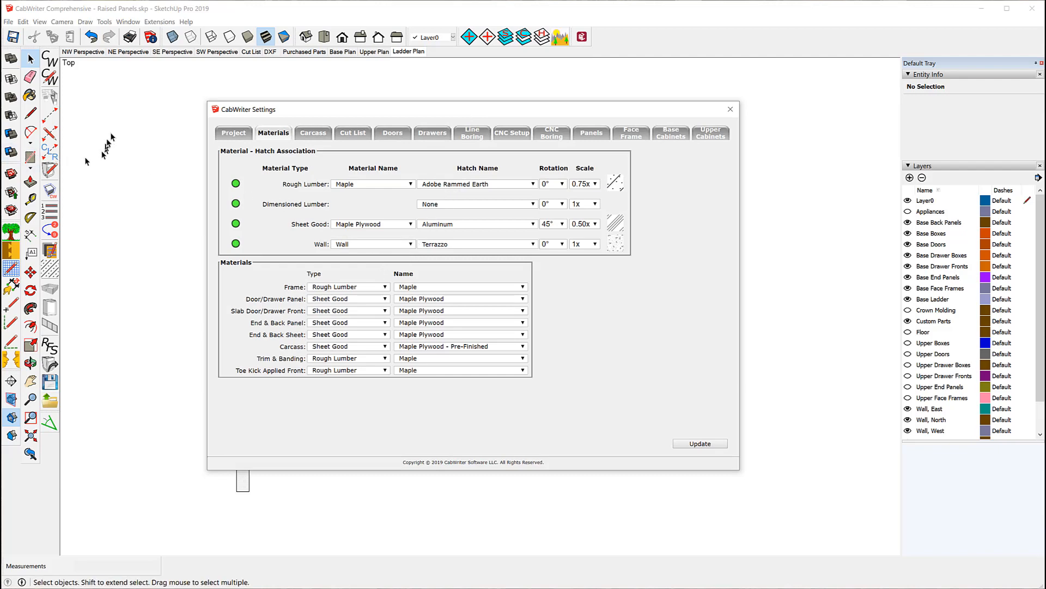
click(232, 133)
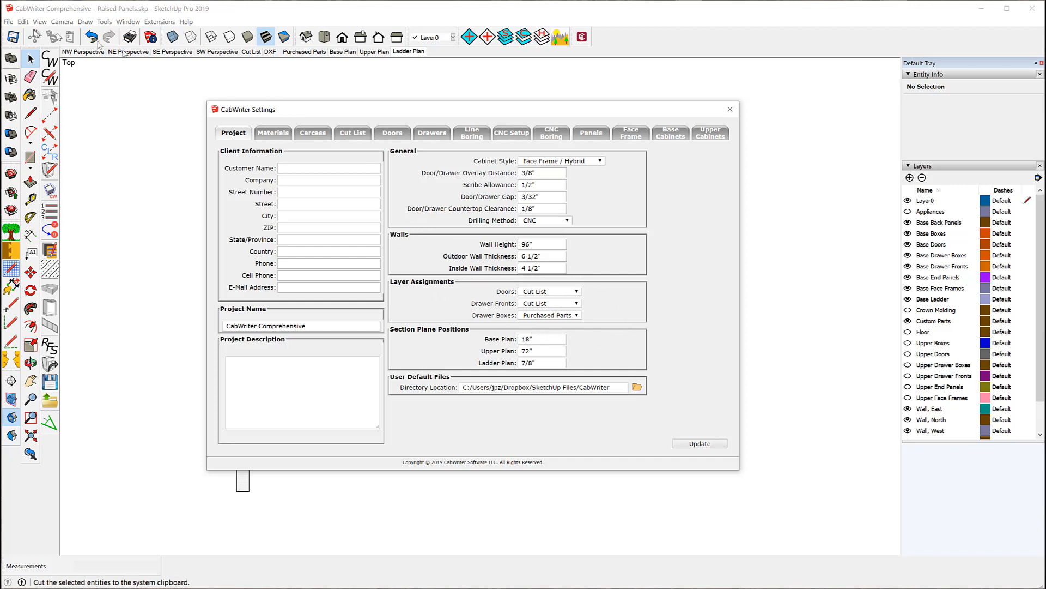
click(9, 23)
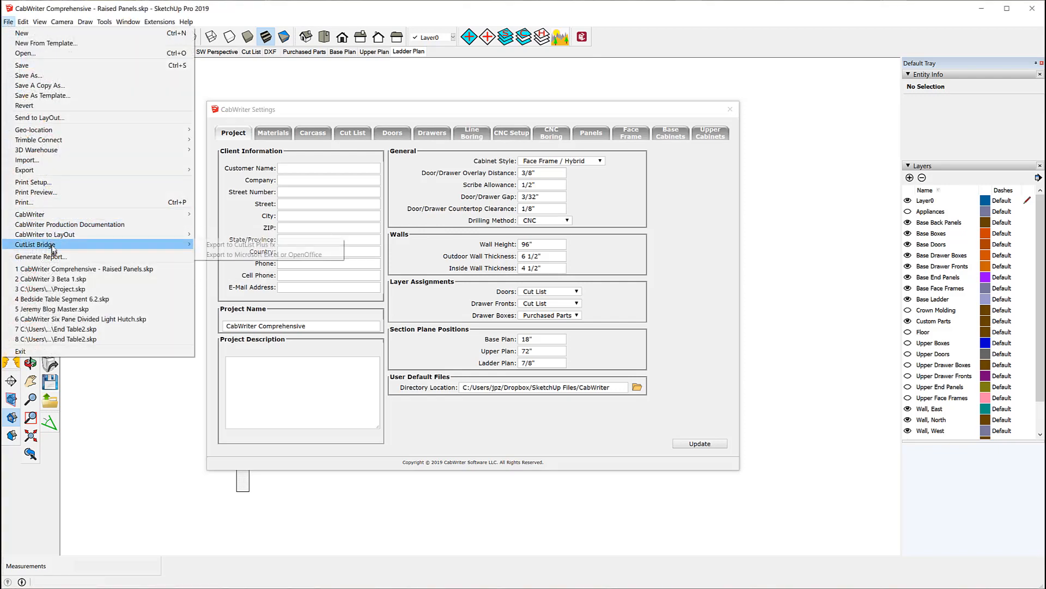
mouse_move(185, 215)
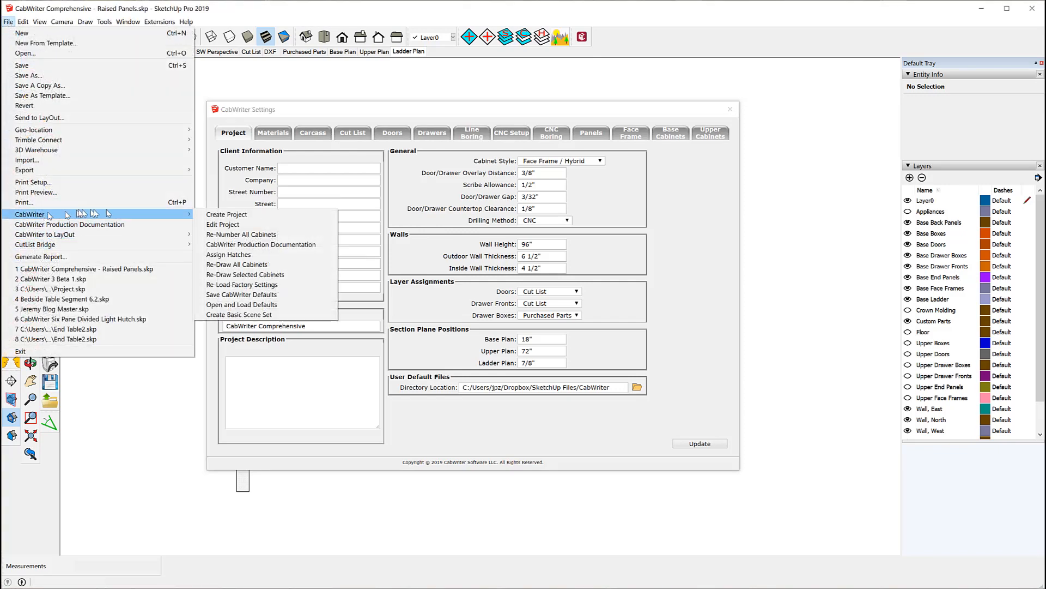
click(233, 315)
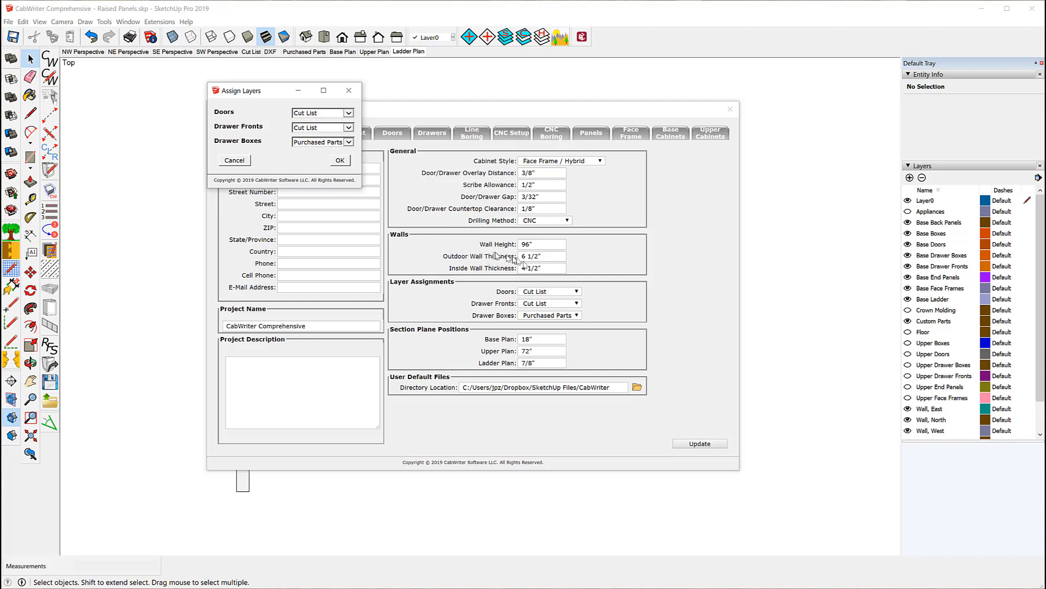
click(349, 113)
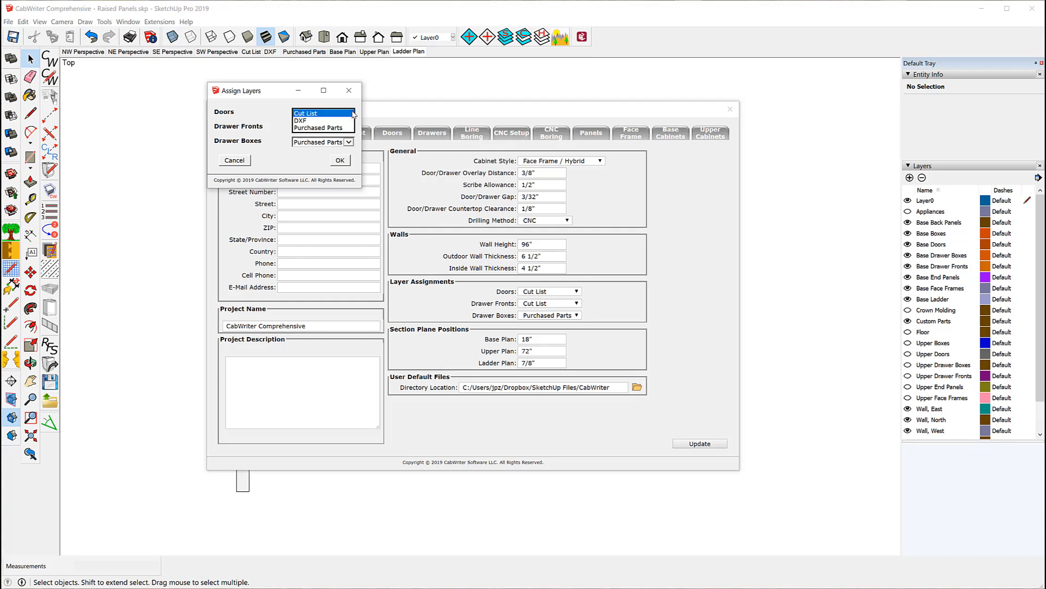
click(318, 114)
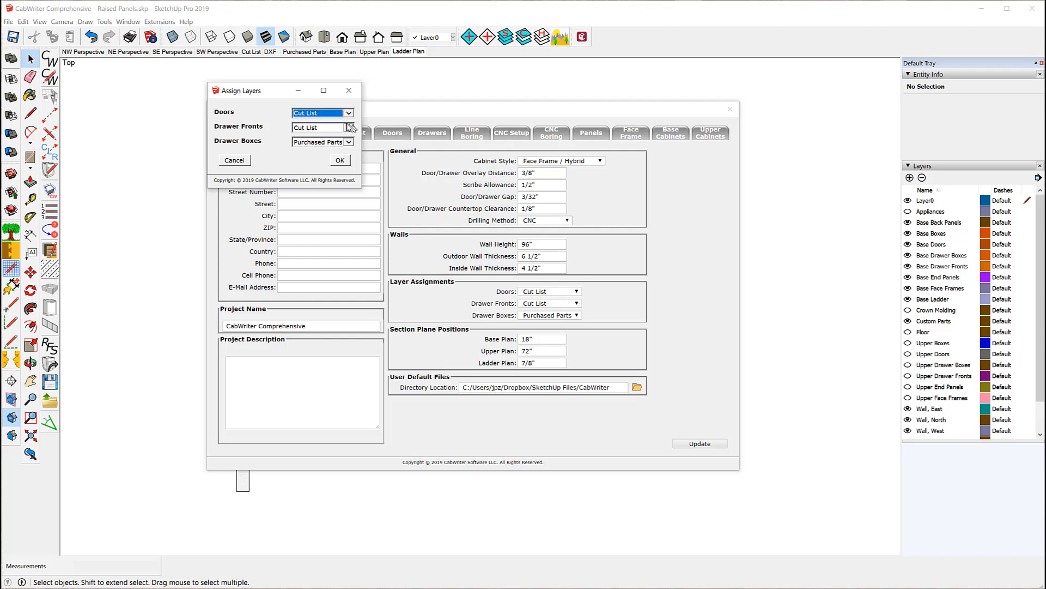
click(349, 127)
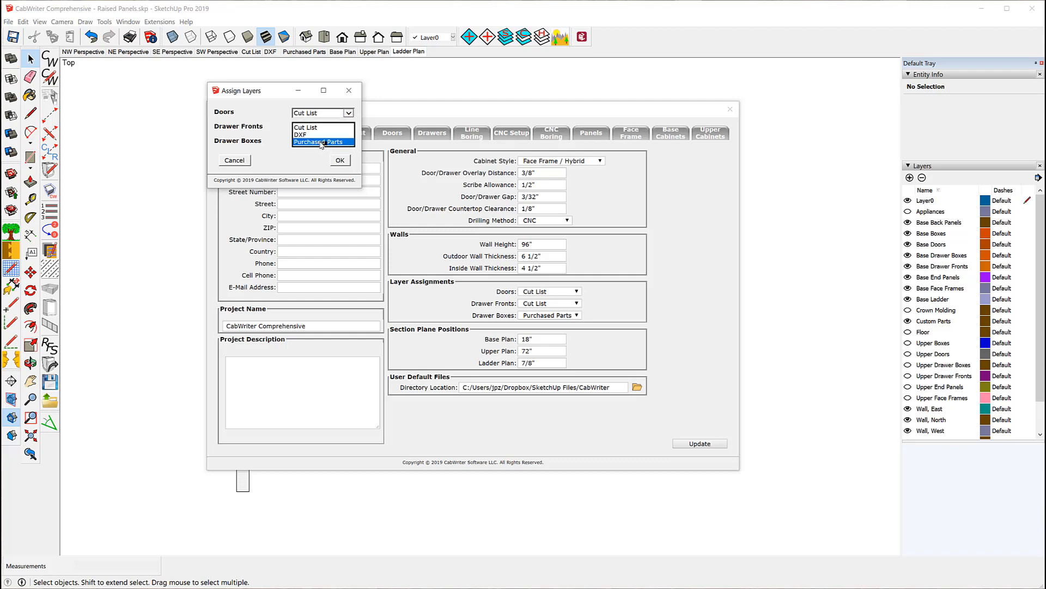
click(321, 143)
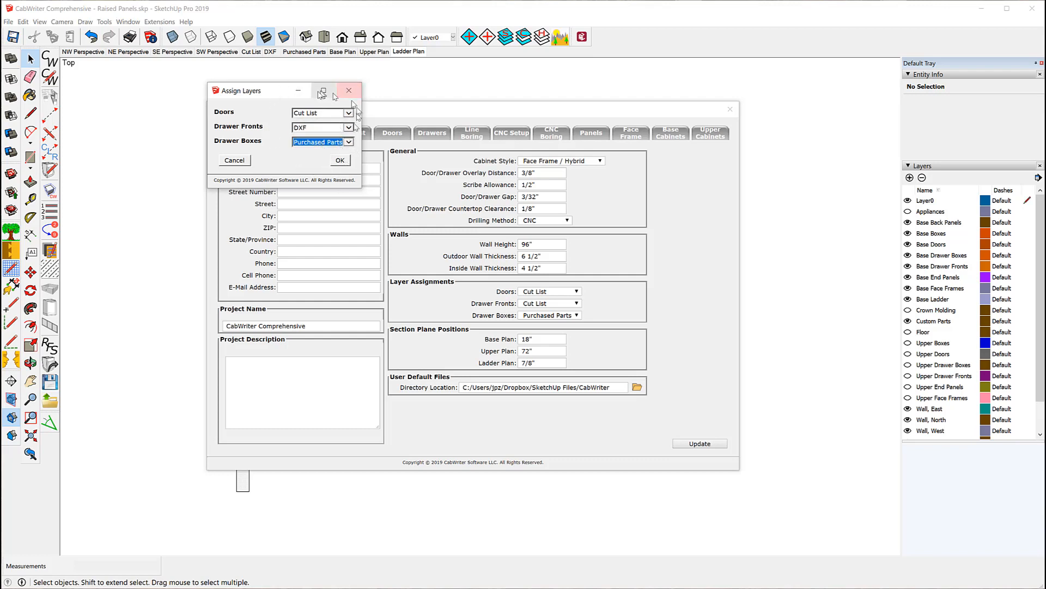
click(342, 162)
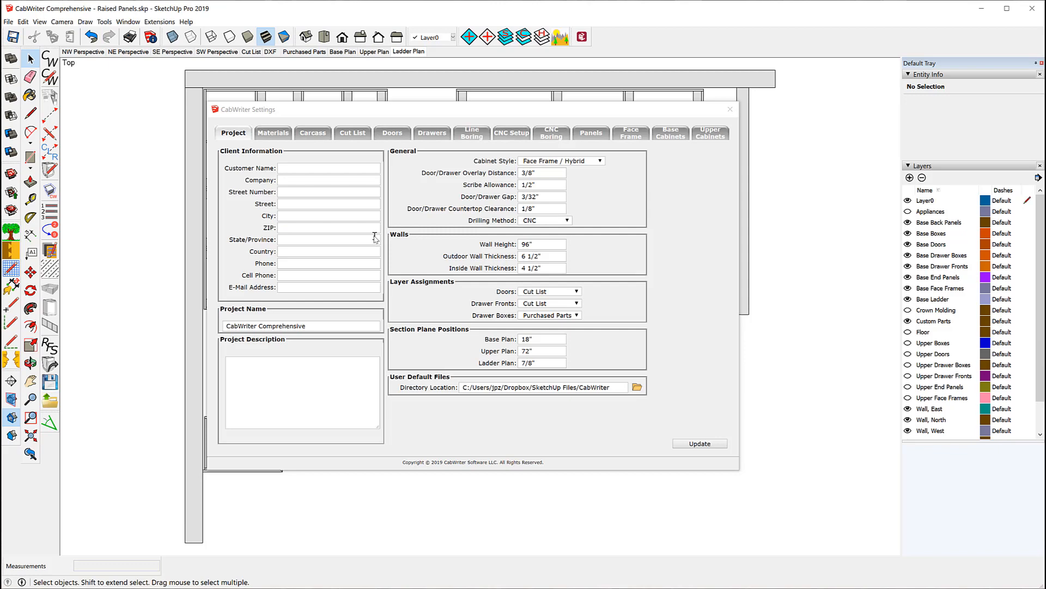
Review the regenerated Cut List scene with the settings window moved aside, examining the base cabinet fronts up close
click(252, 53)
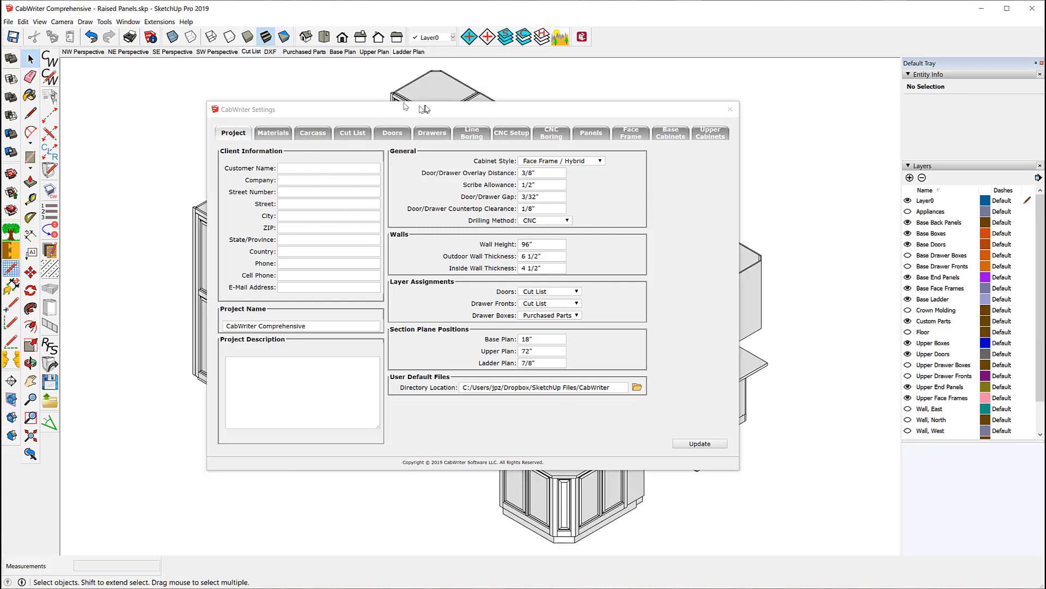
drag(406, 107, 1045, 140)
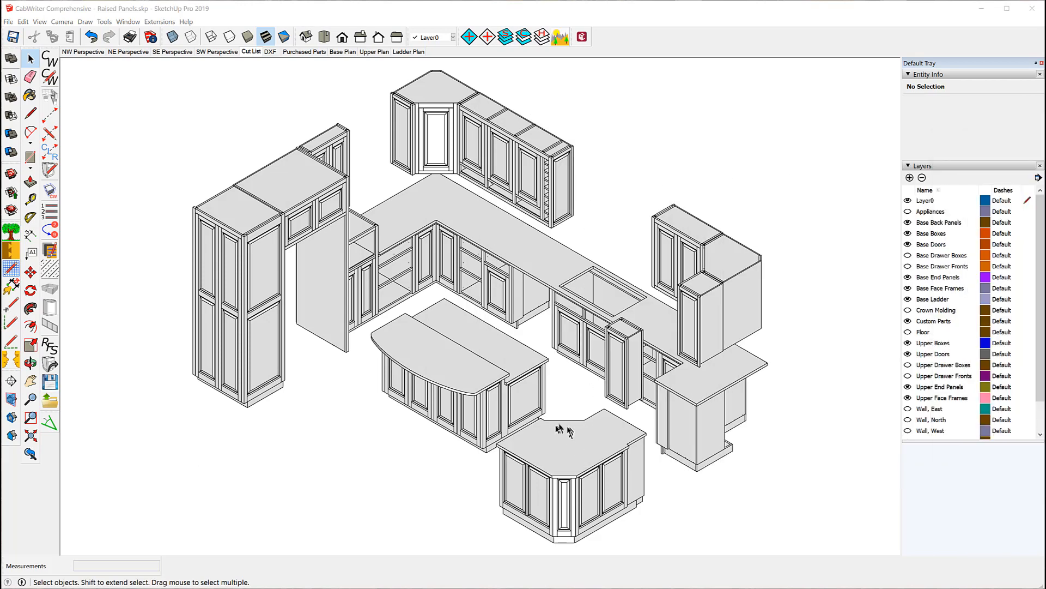
scroll(658, 336, up, 10)
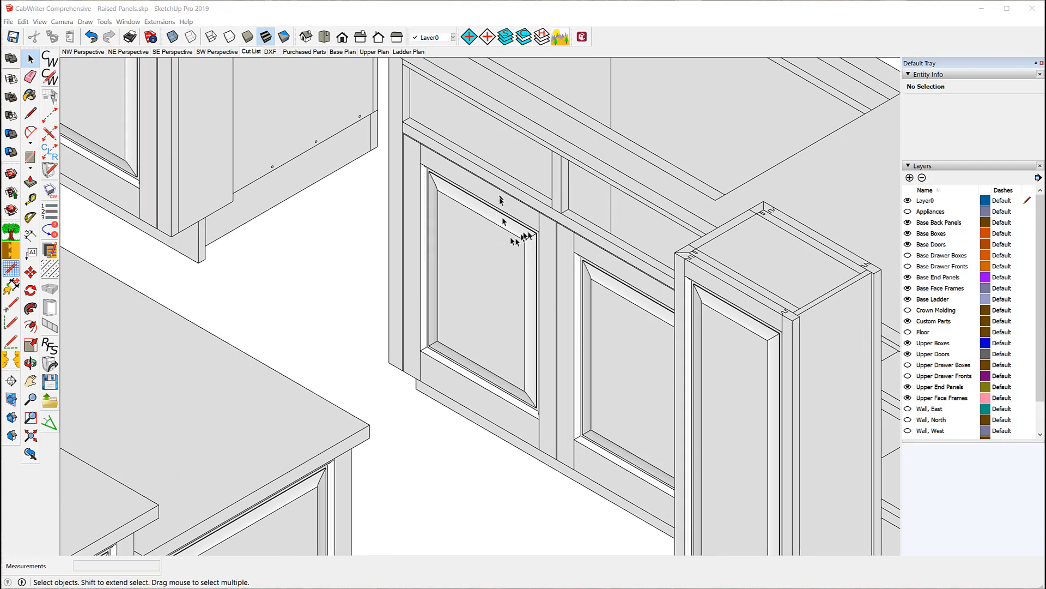
scroll(646, 319, down, 8)
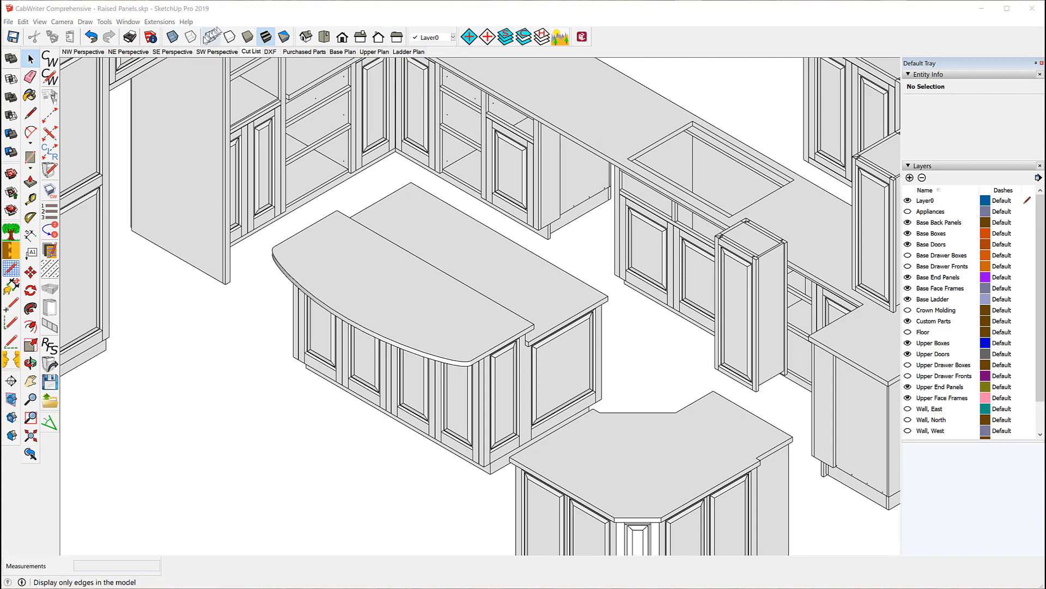
Review the regenerated DXF scene, examining the drawer fronts on the base and upper cabinets up close
click(269, 52)
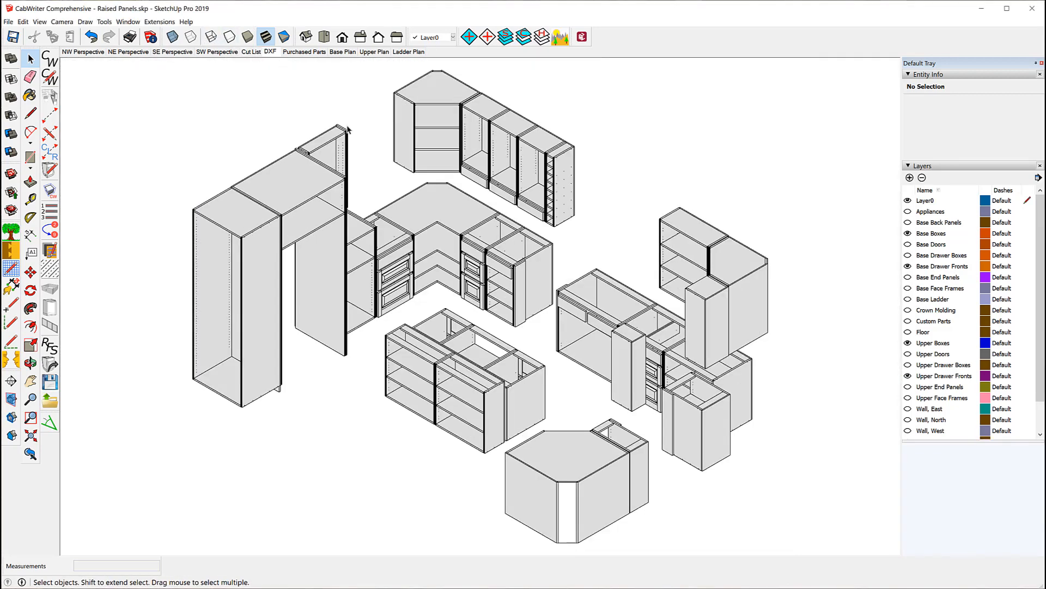
scroll(514, 223, up, 5)
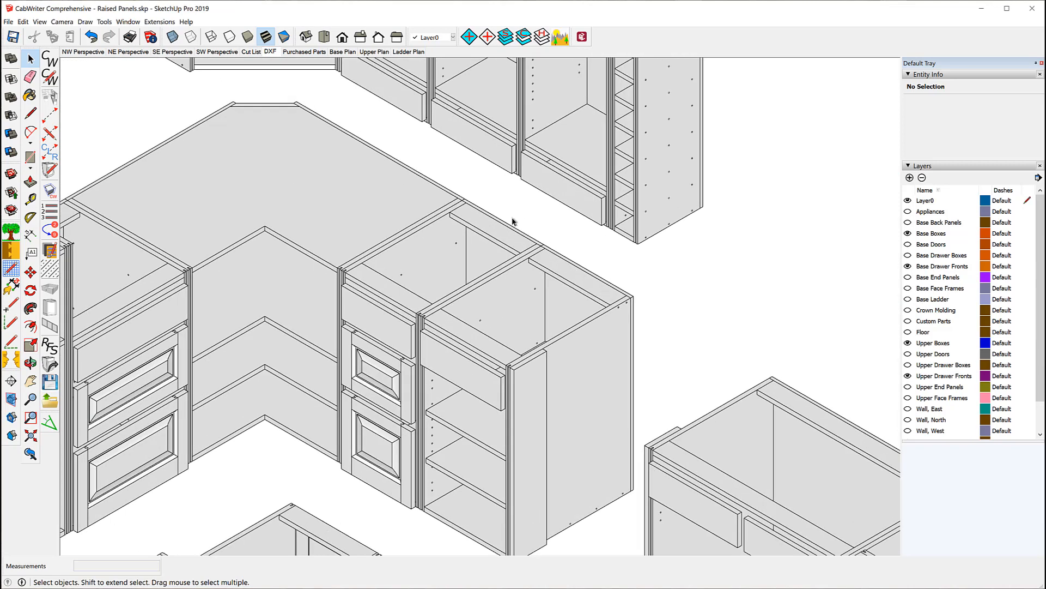
scroll(512, 222, up, 2)
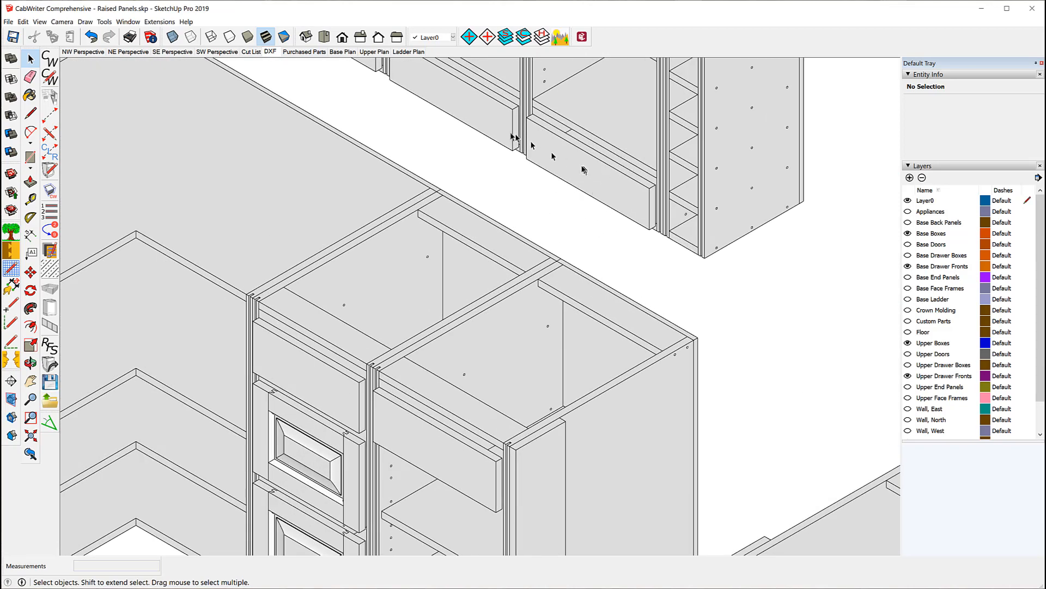
scroll(465, 180, down, 3)
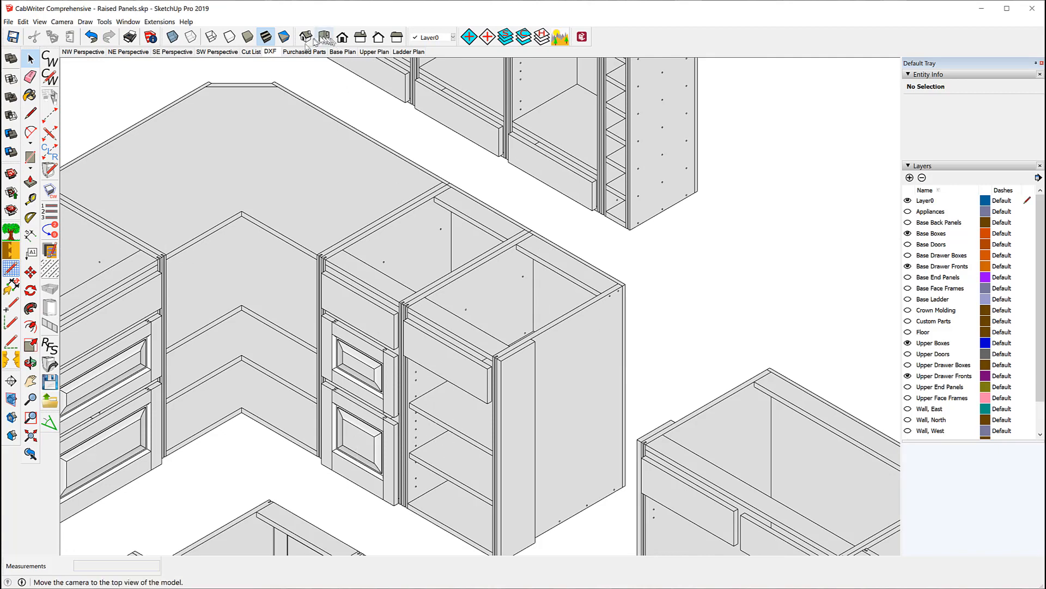
Review the drawer boxes in the Purchased Parts scene, and check the layer assignments in the project settings
click(296, 52)
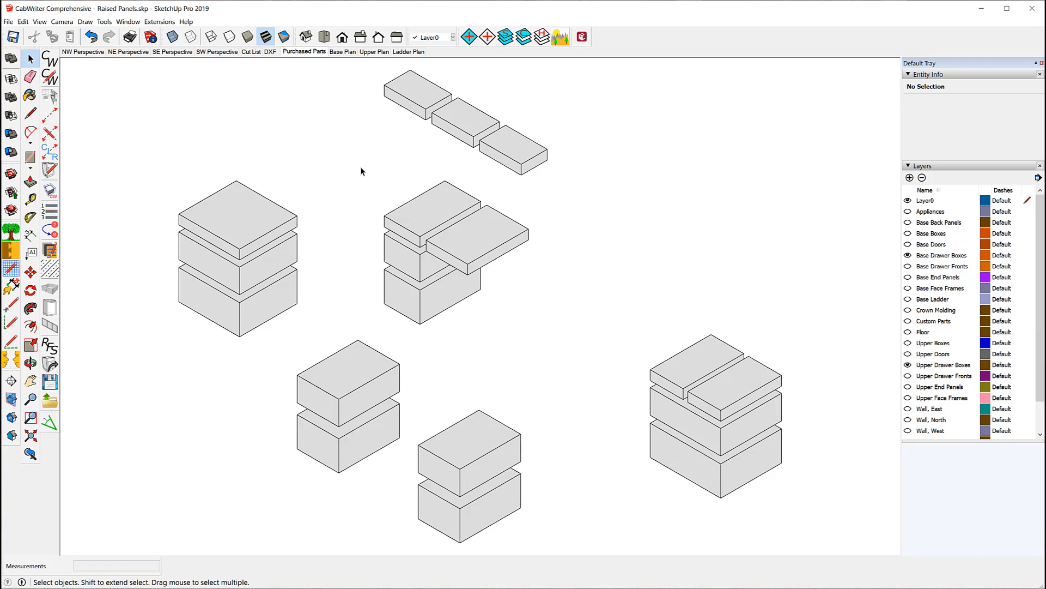
scroll(360, 171, down, 3)
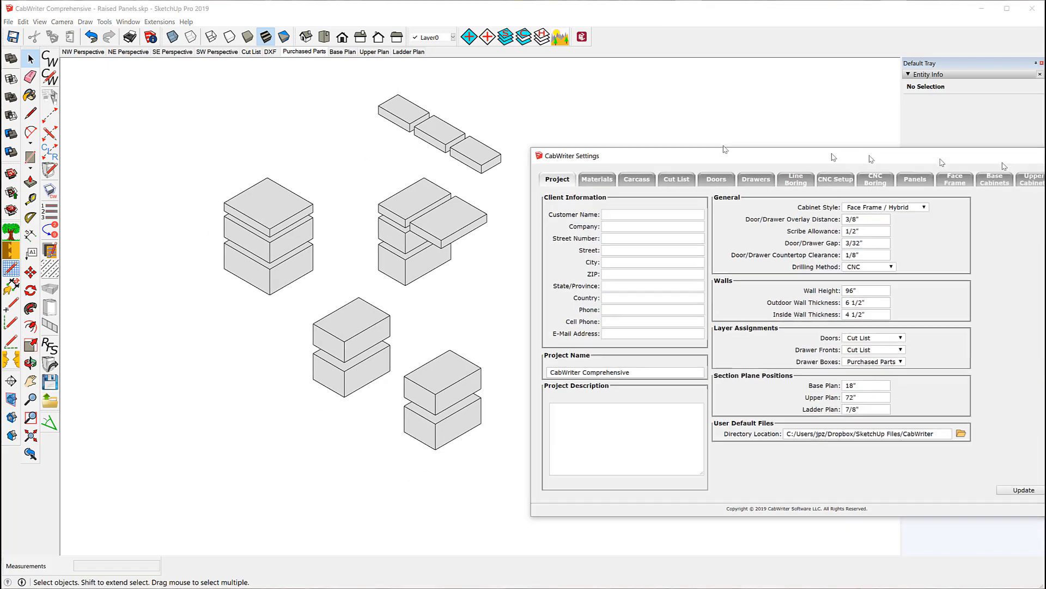
drag(724, 147, 512, 136)
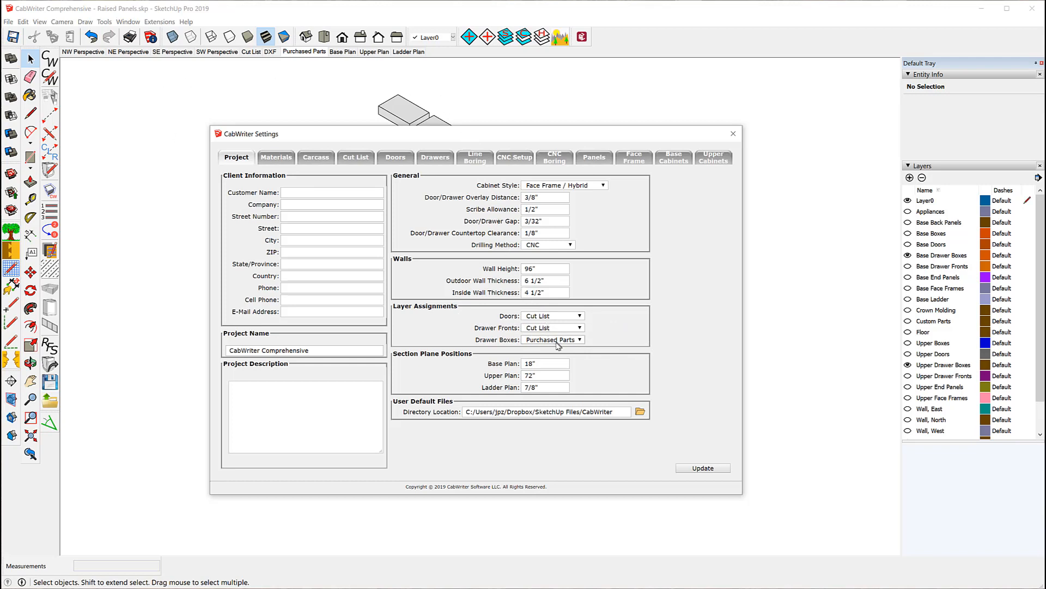
click(733, 134)
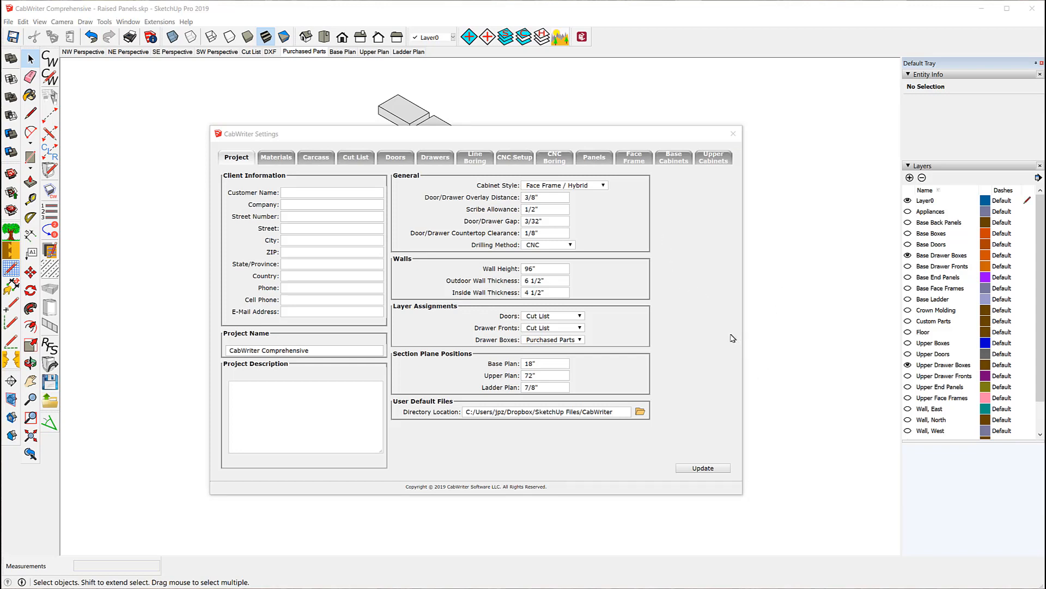
Switch to the CabWriter 3 Beta 1.skp model and deselect the west wall
mouse_move(515, 588)
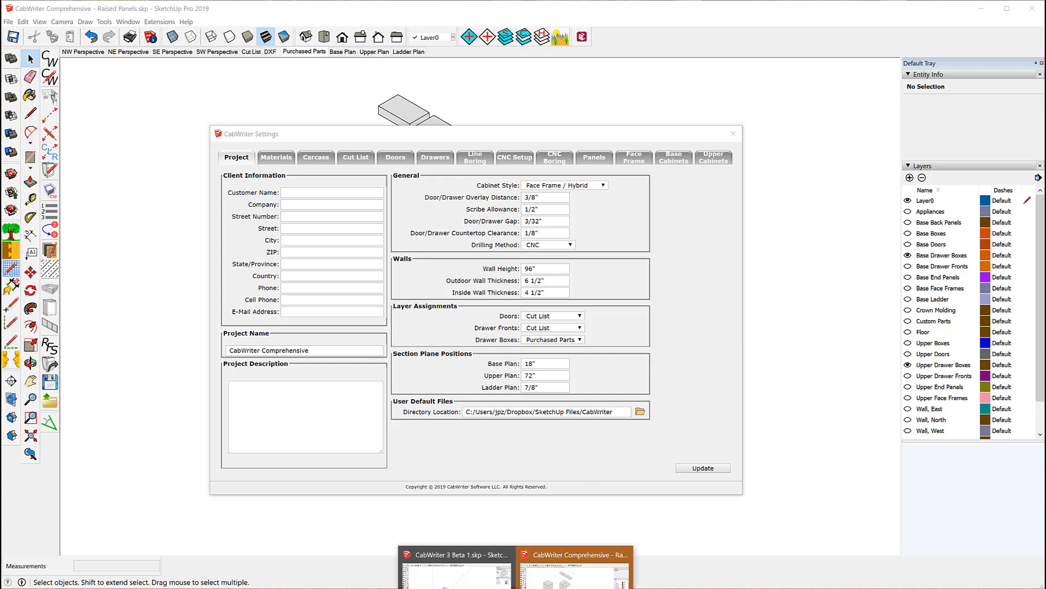
click(463, 584)
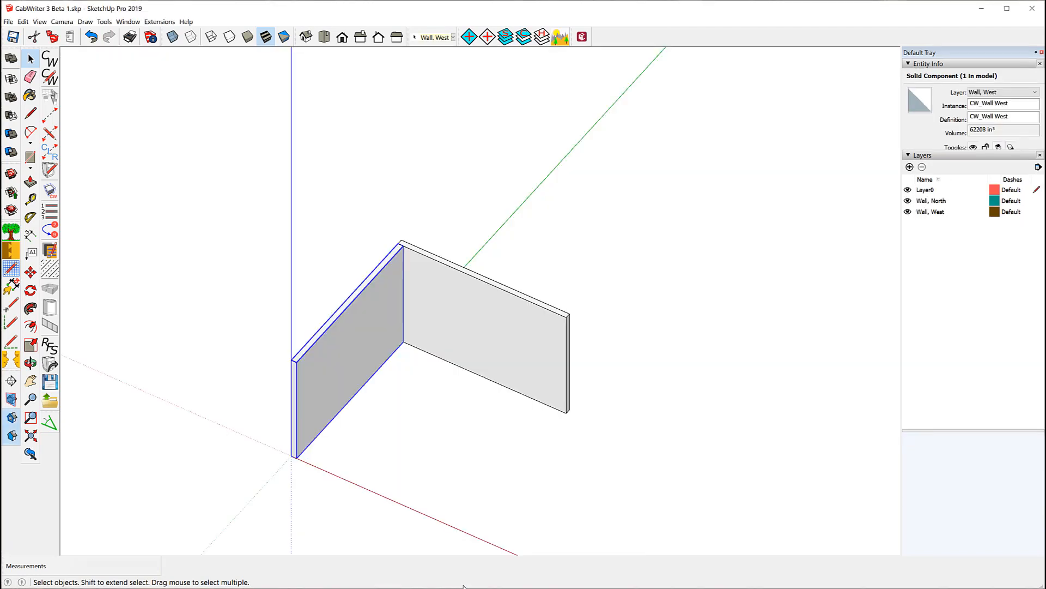
click(684, 305)
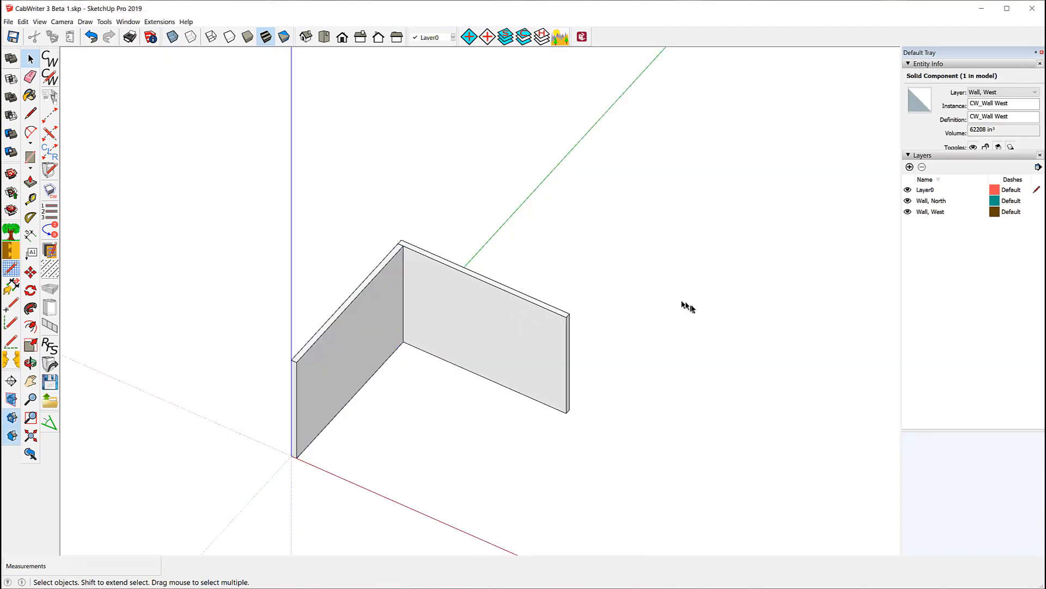
Place a guide line parallel to the north wall, 24 inches out from its bottom inside edge, using the Tape Measure tool
scroll(220, 282, up, 3)
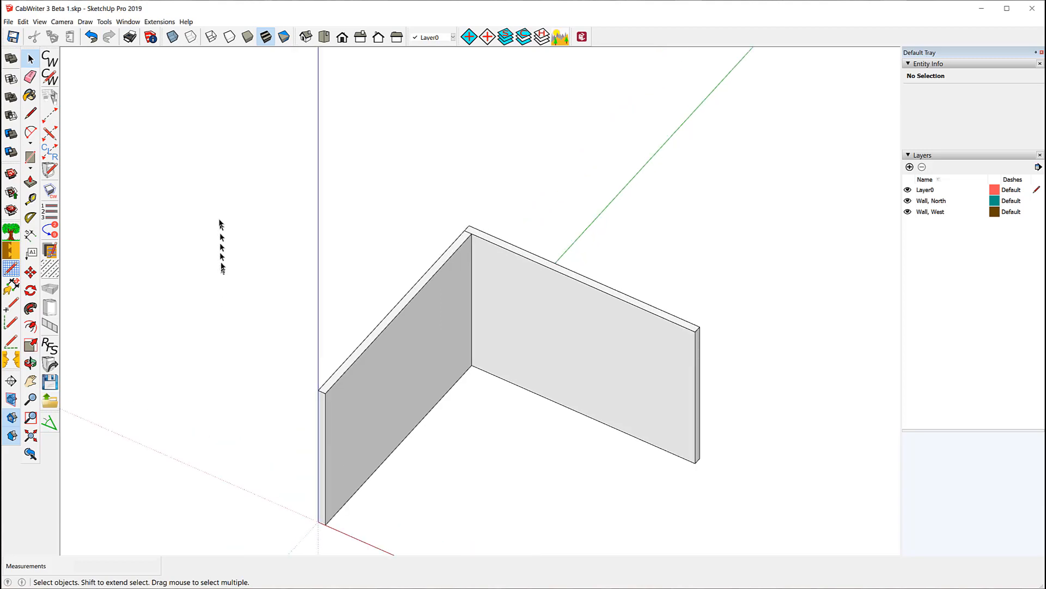
scroll(445, 511, up, 1)
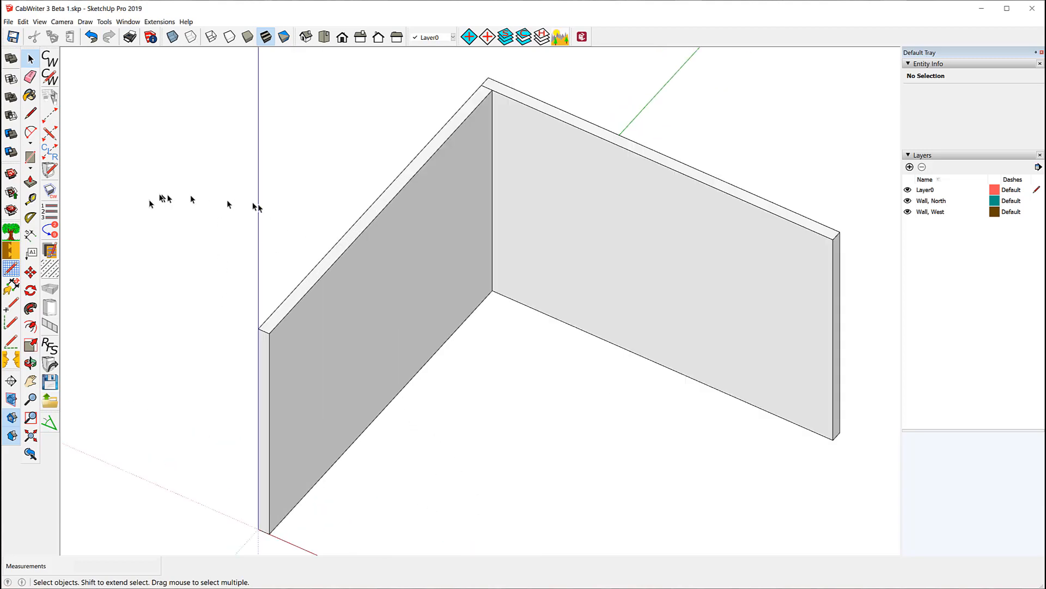
click(30, 199)
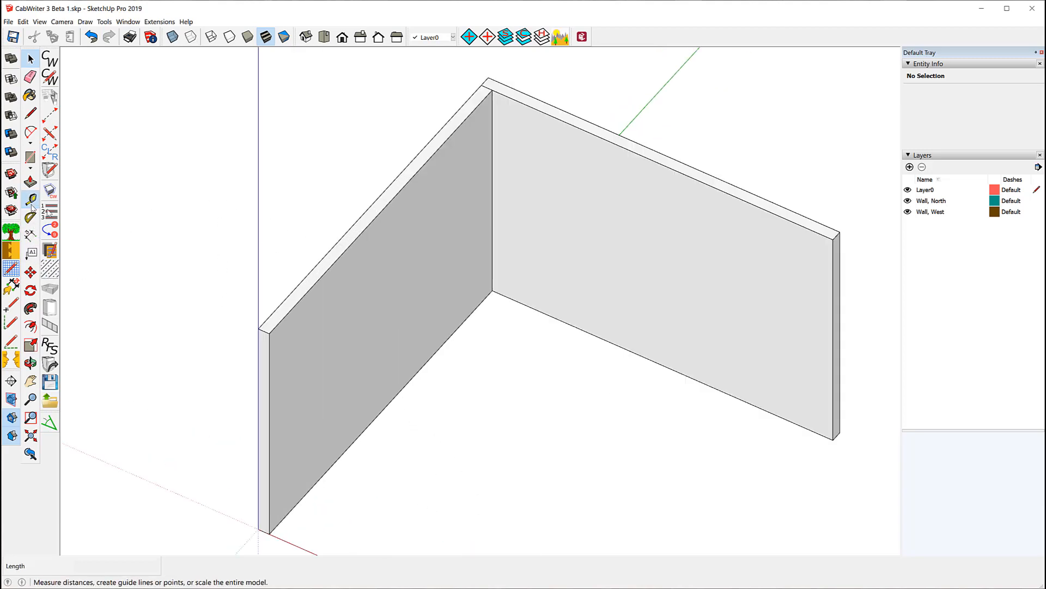
click(642, 354)
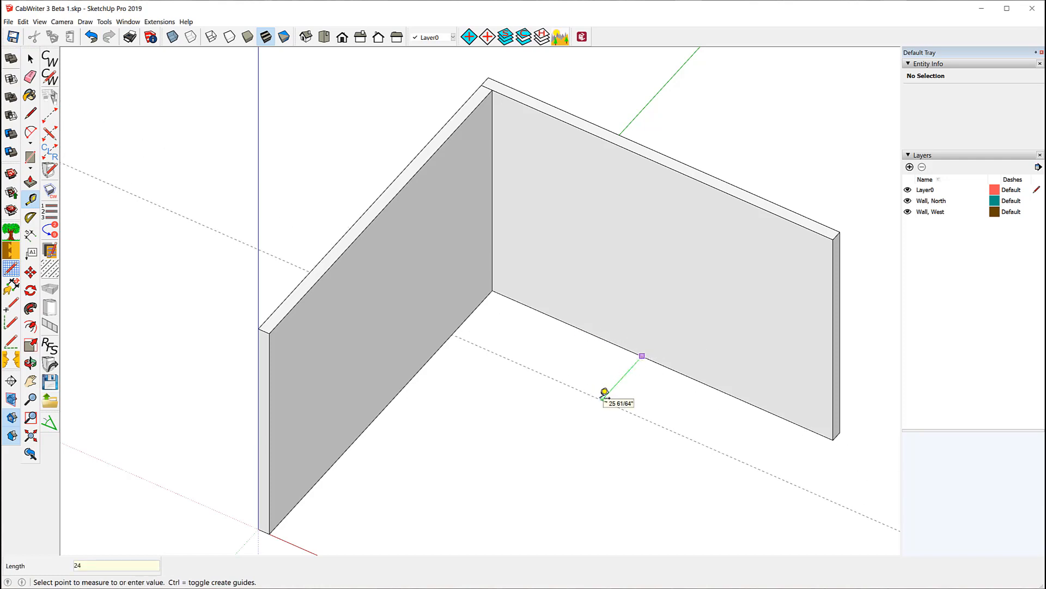
key(Return)
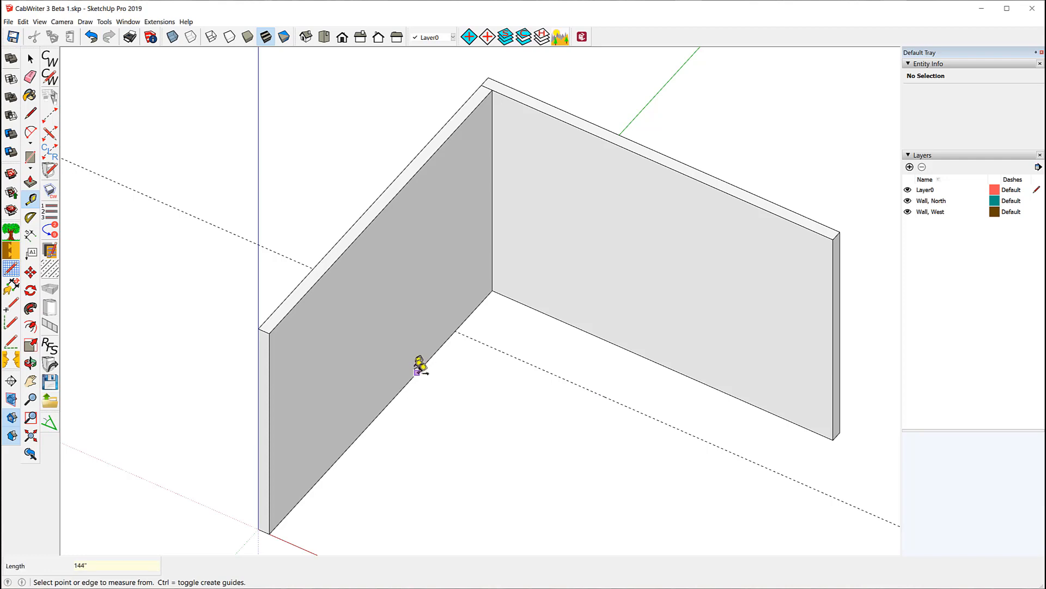
Place a guide line parallel to the west wall, 24 inches out from its bottom inside edge
click(418, 372)
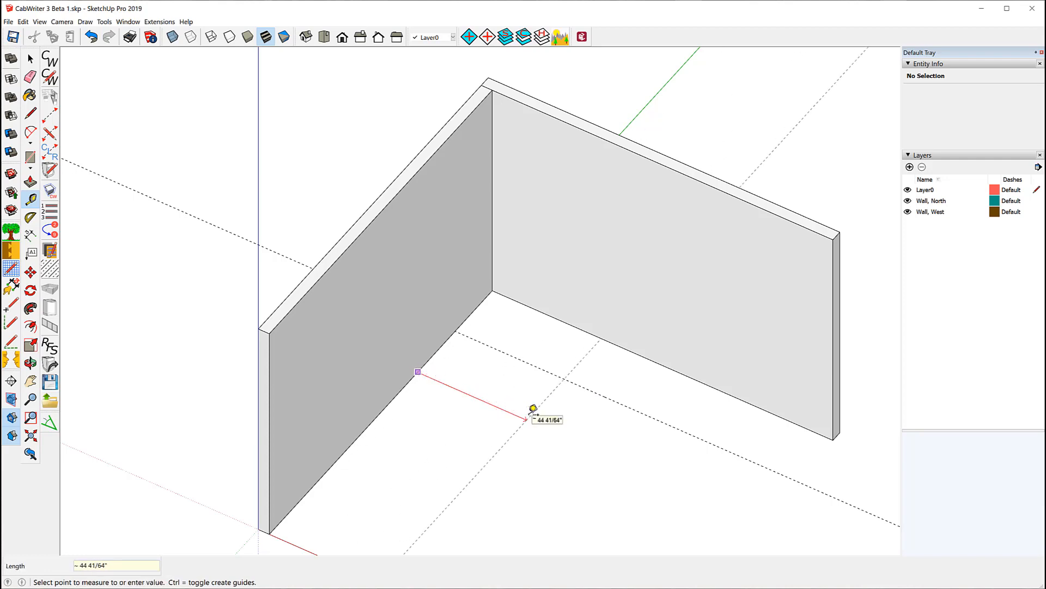
text(24)
key(Return)
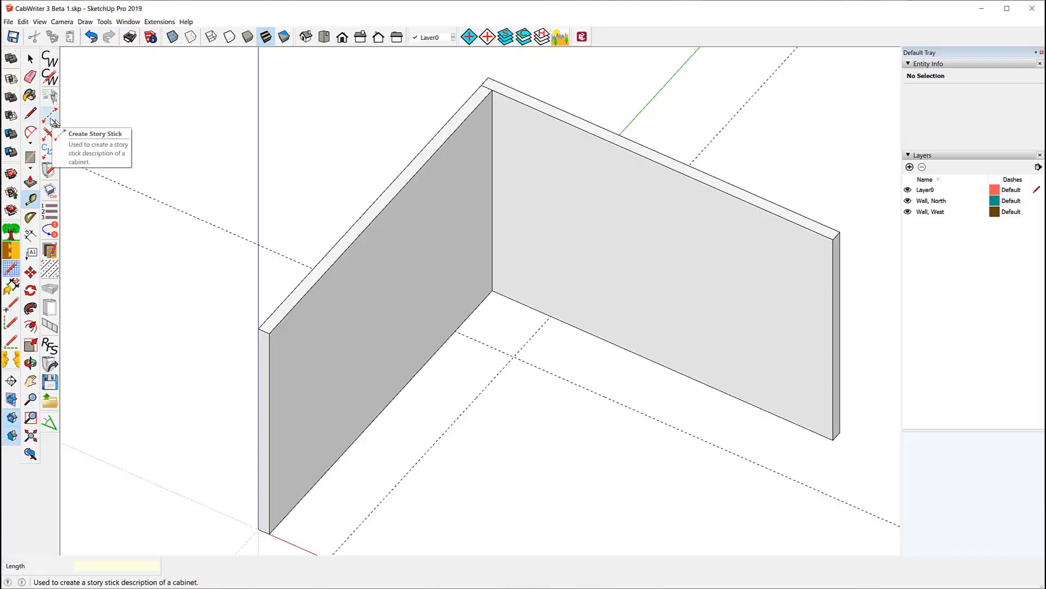
Start a CabWriter story stick at the intersection of the two guides, adding a Right Blind end stile along the north wall's guide
click(50, 116)
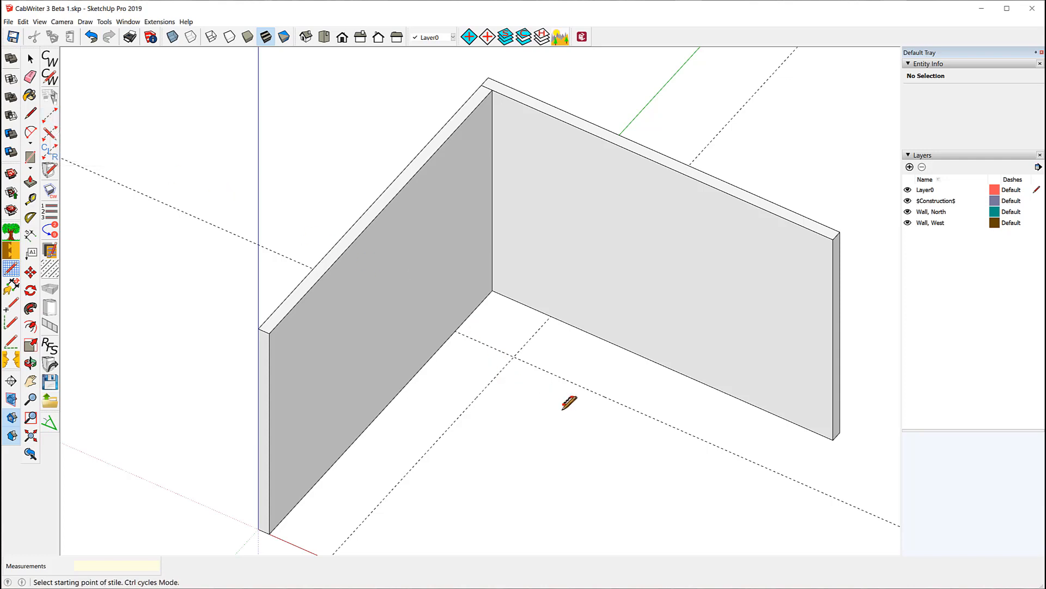
click(513, 357)
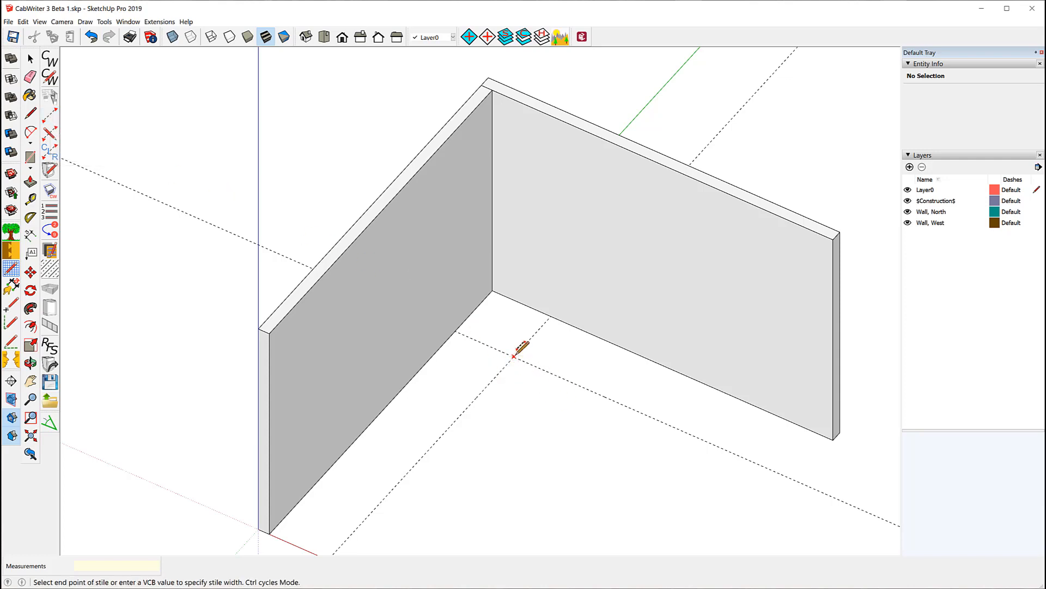
click(592, 390)
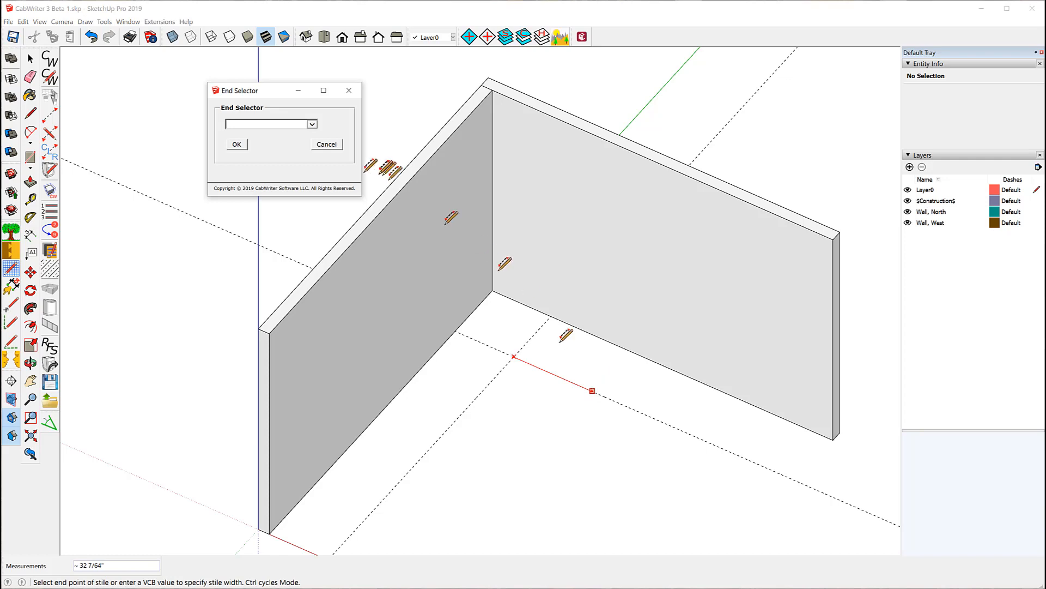
click(312, 124)
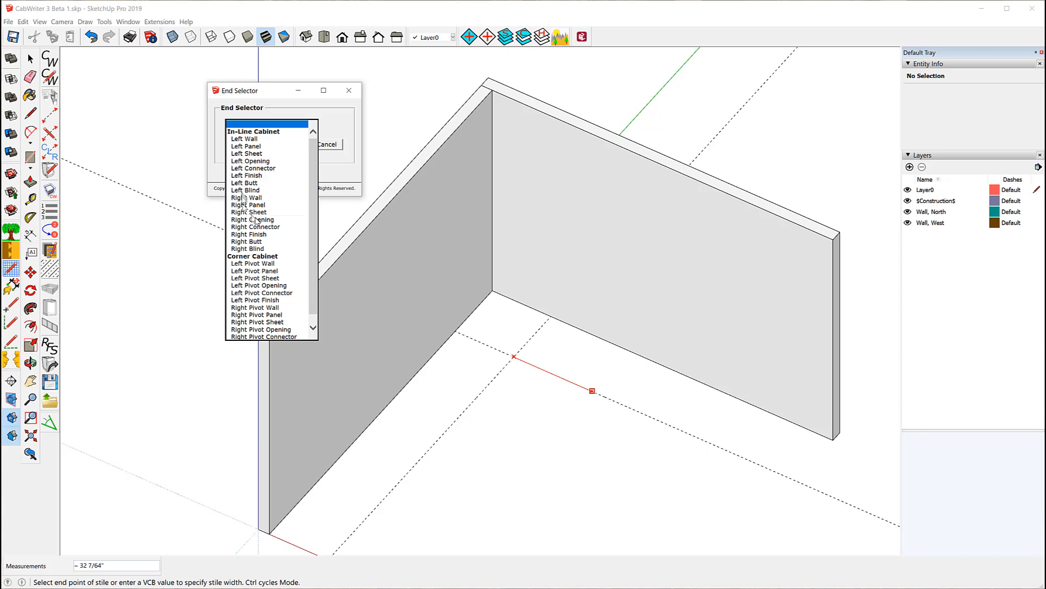
click(268, 249)
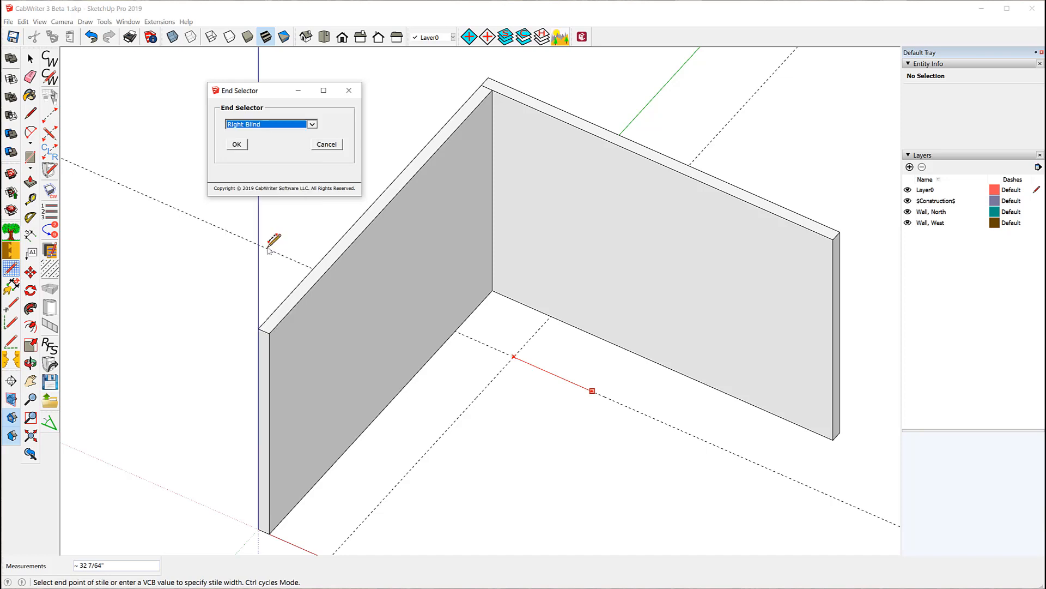
click(237, 144)
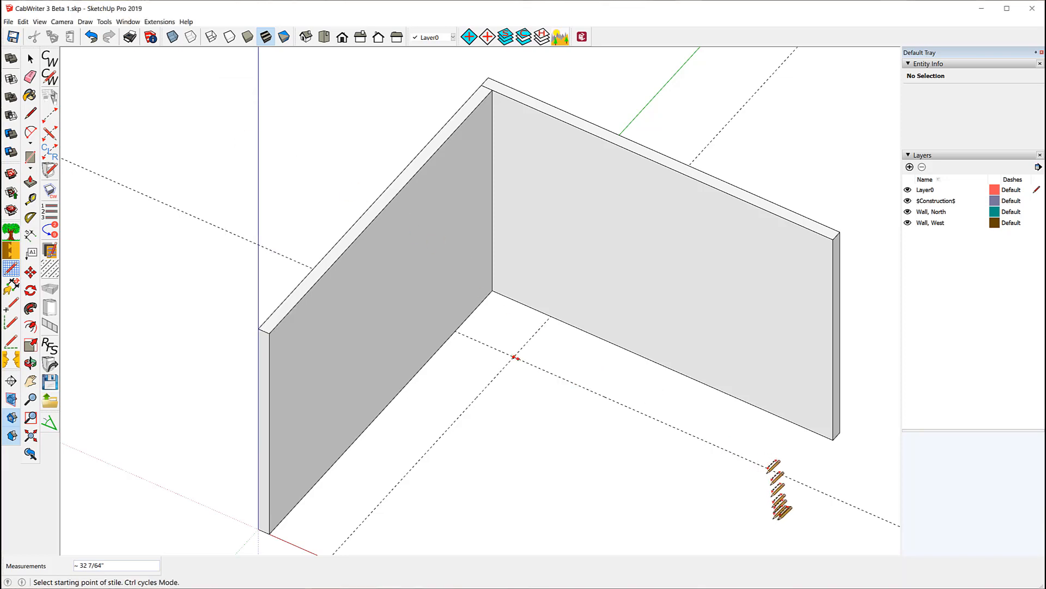
Add a Left Opening end stile about 23 1/2 inches along the guide from the first stile point, using the story stick's distance mode
scroll(758, 506, up, 3)
scroll(763, 501, up, 2)
key(ctrl)
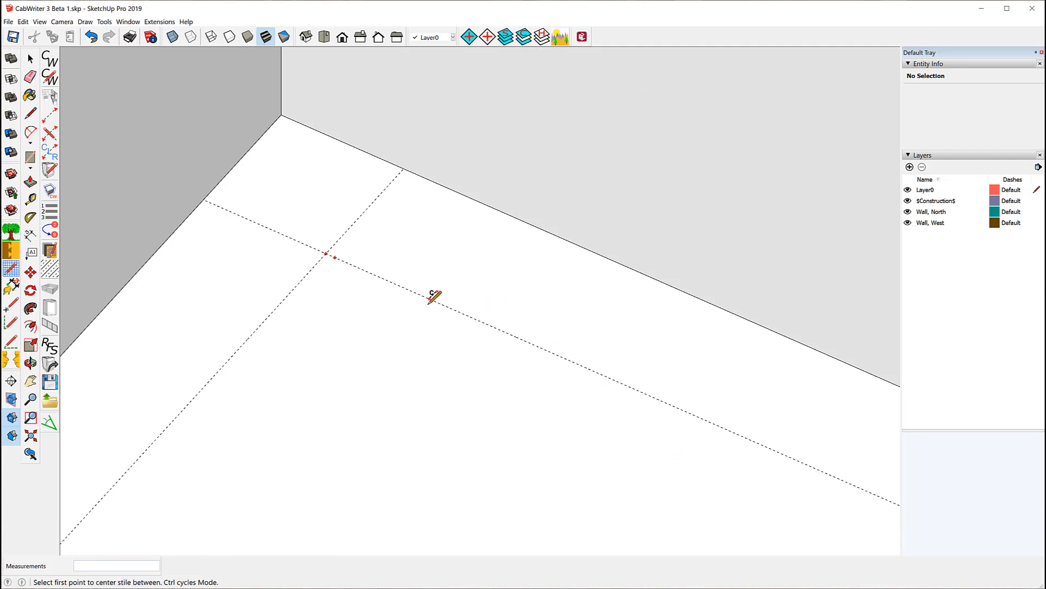
key(ctrl)
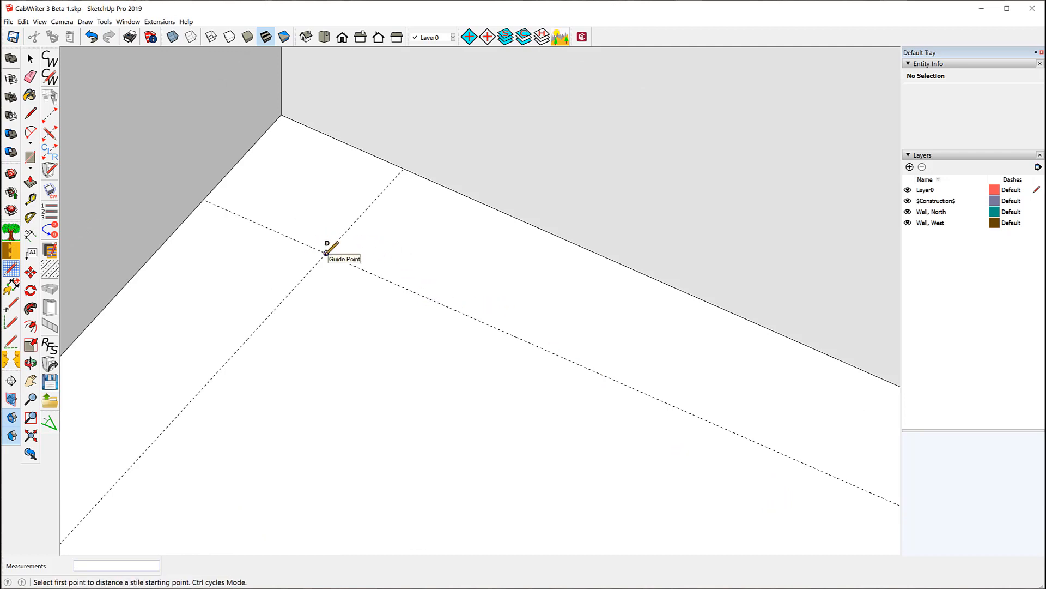
click(326, 252)
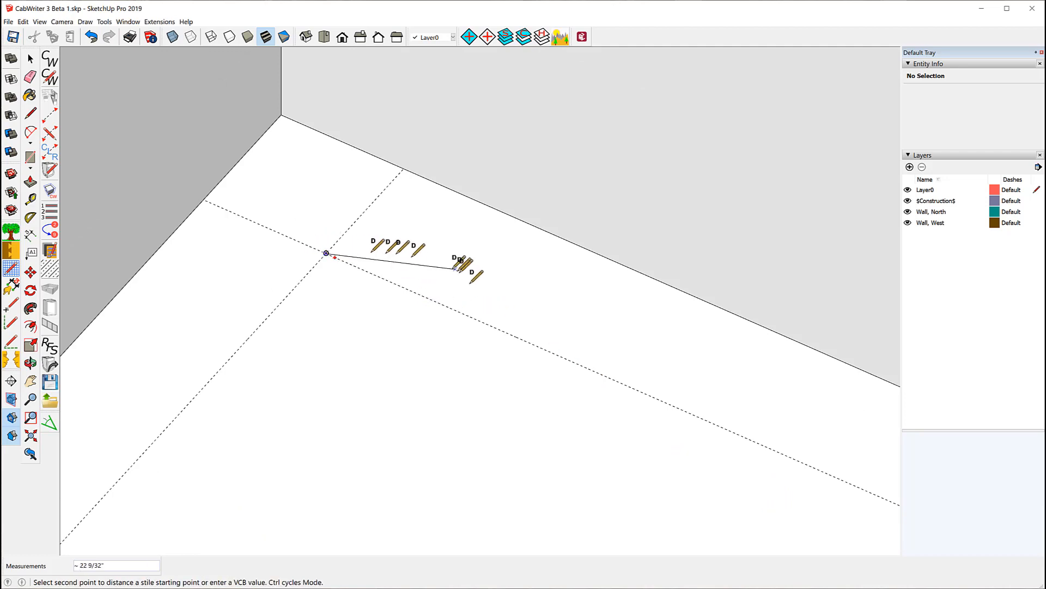
click(480, 321)
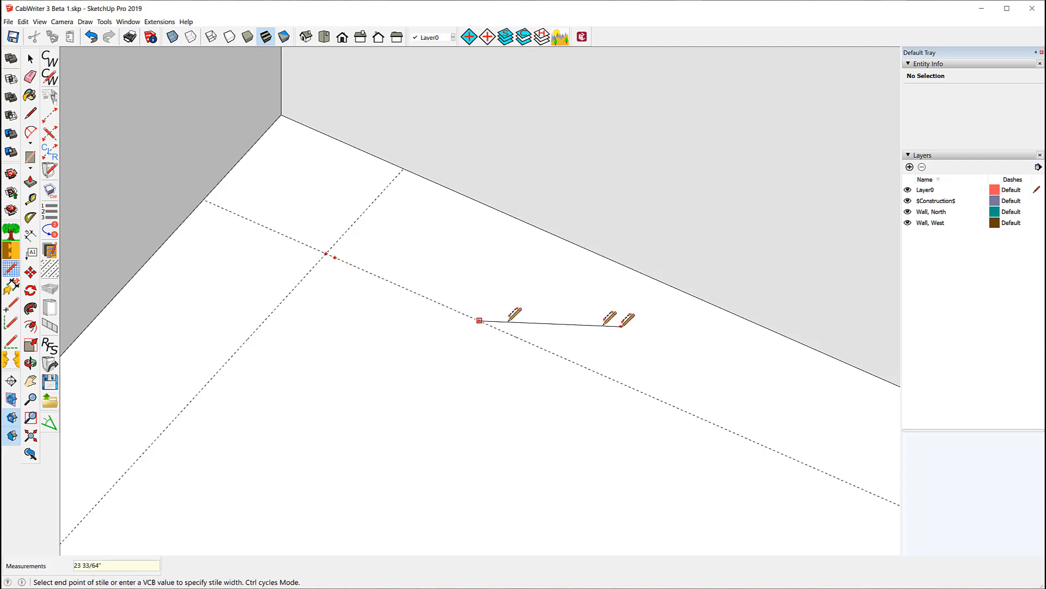
click(436, 301)
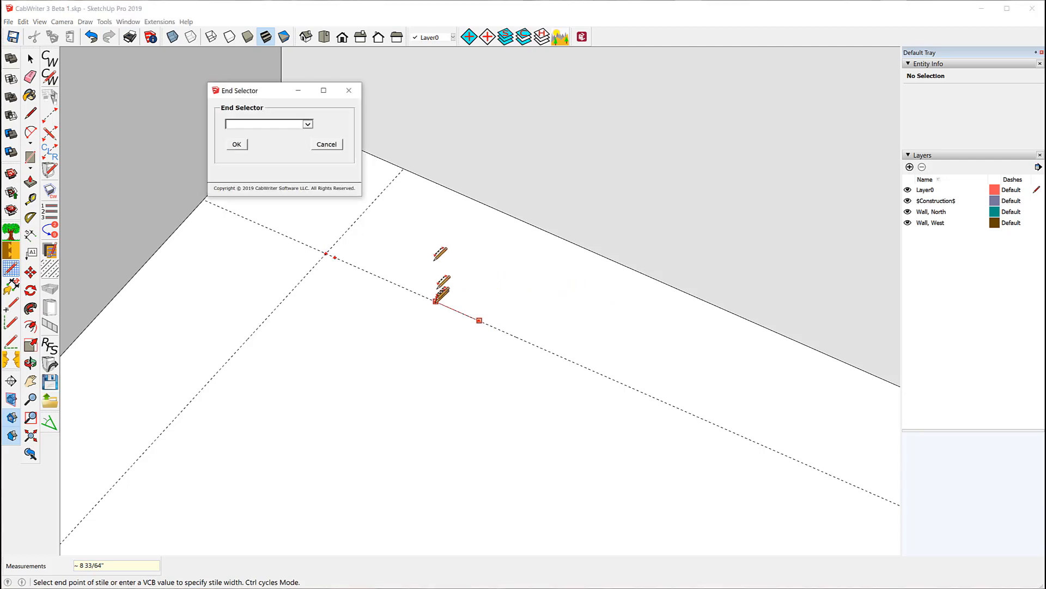
click(307, 125)
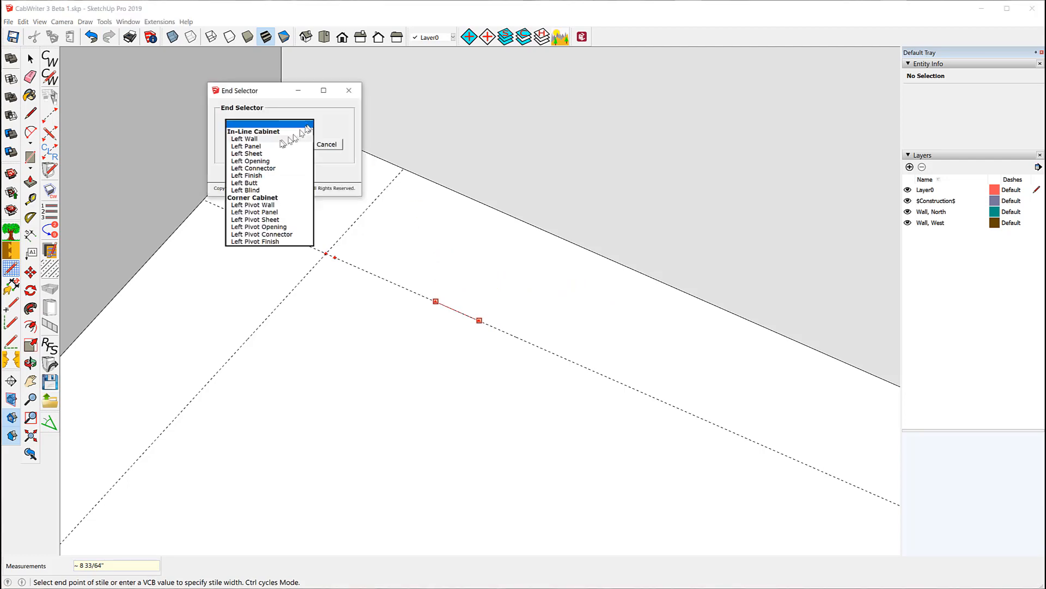
click(258, 161)
click(243, 151)
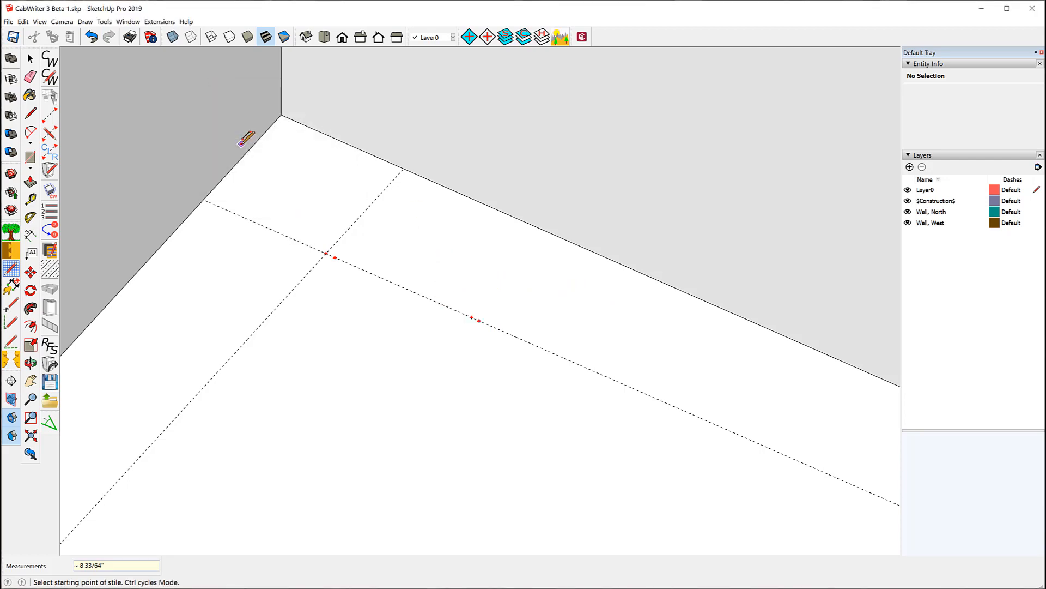
Draw the cabinet from the story stick as a Blind Corner Base with 2 doors and the hinge side override set to No Hinge Holes
click(379, 297)
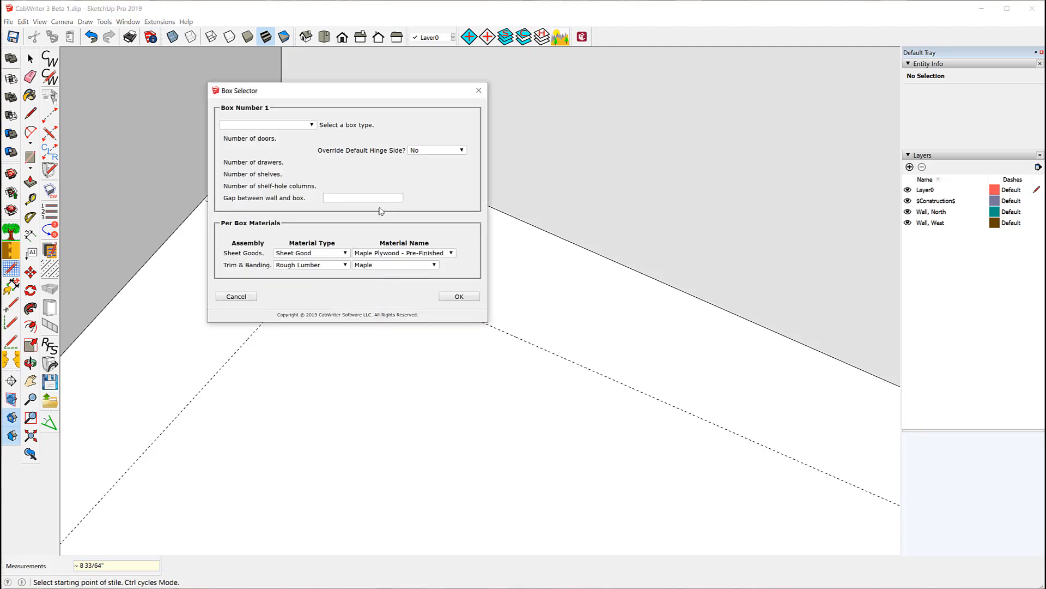
click(312, 125)
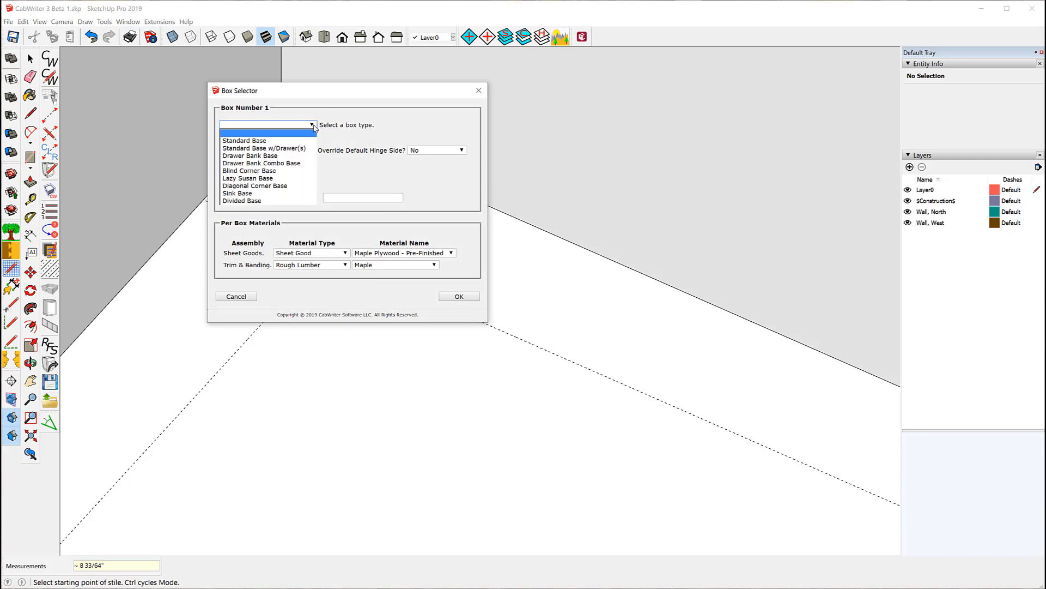
click(251, 171)
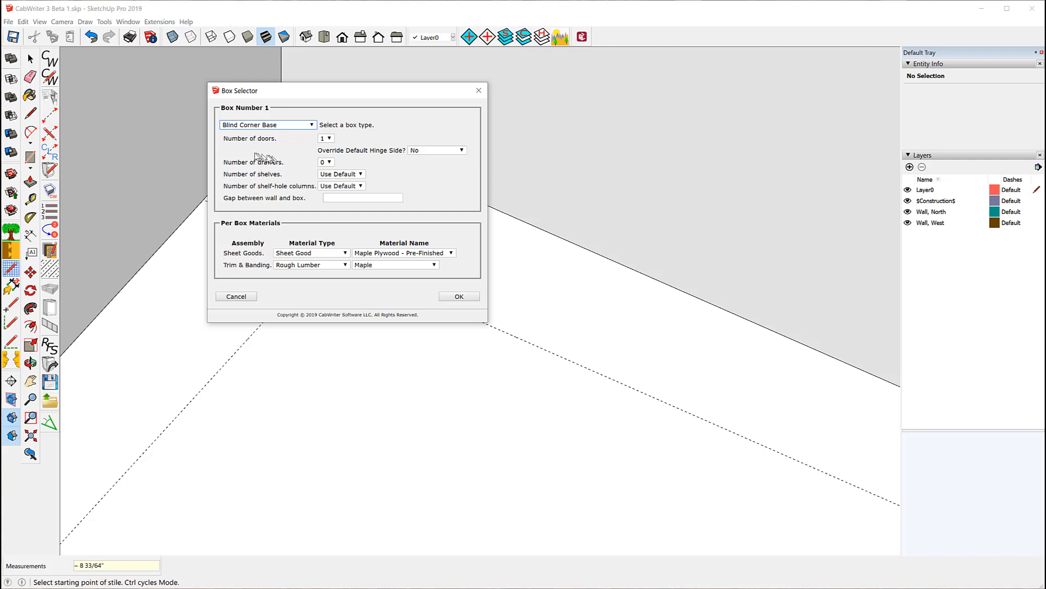
click(329, 139)
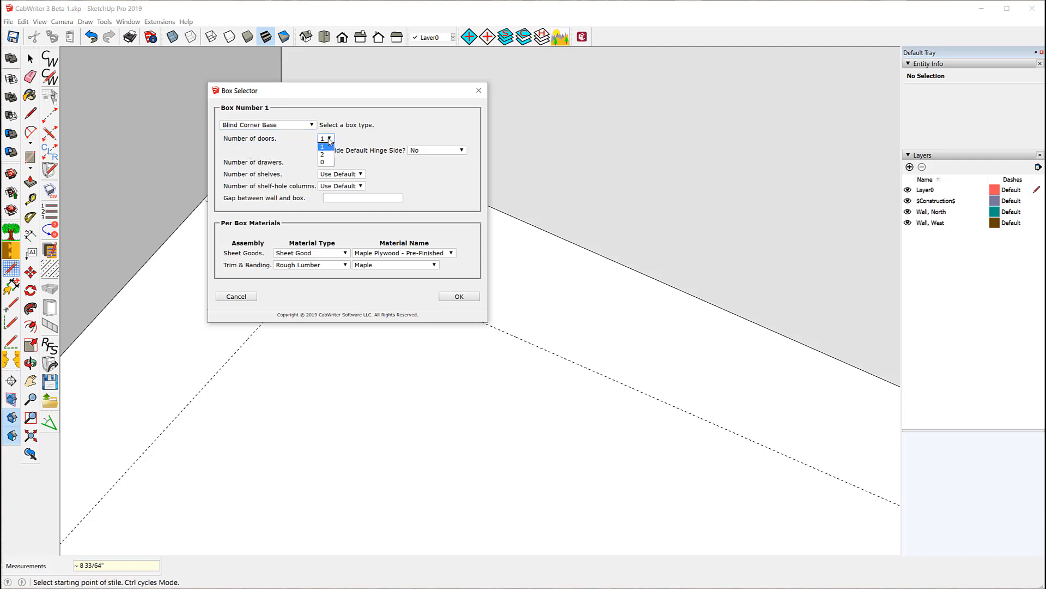
click(323, 155)
click(462, 150)
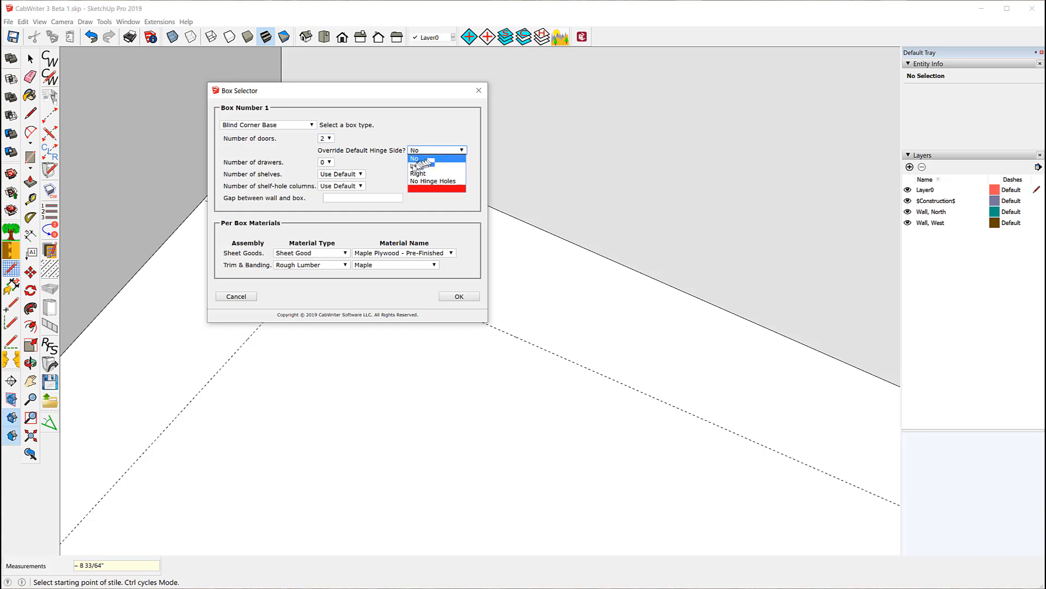
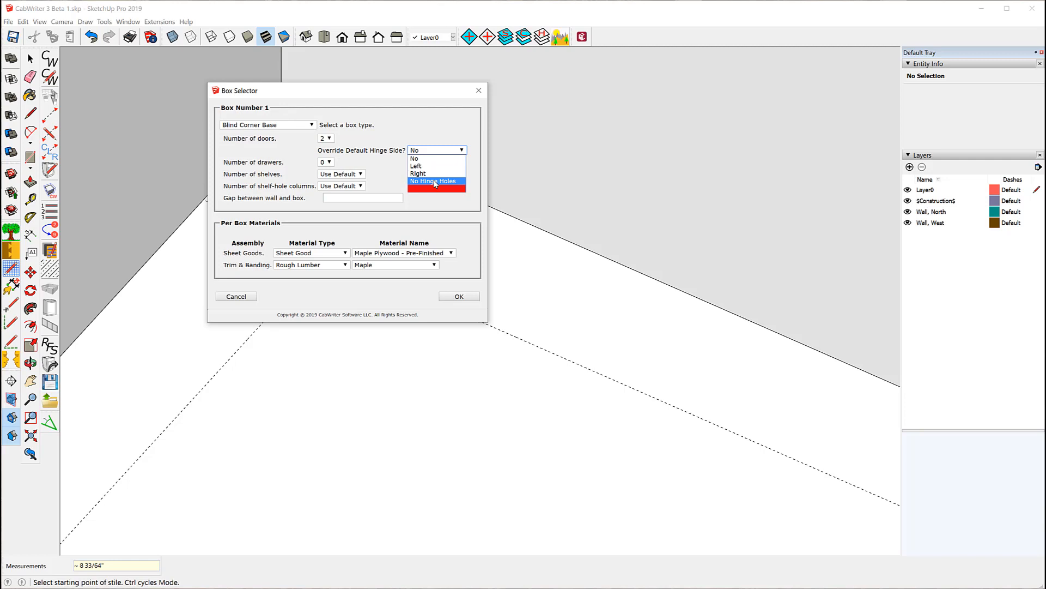
click(430, 181)
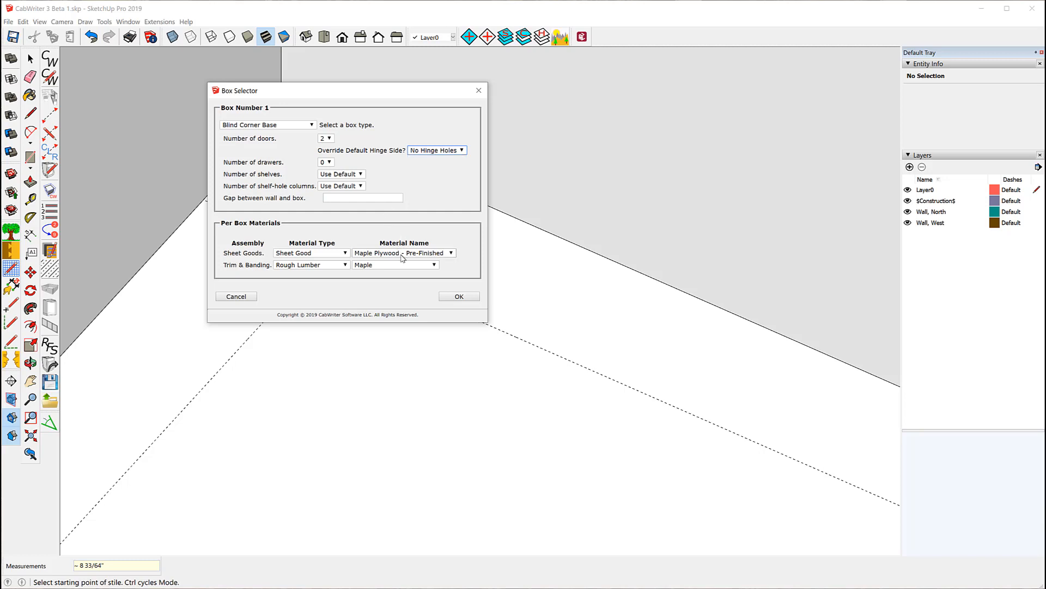
click(457, 296)
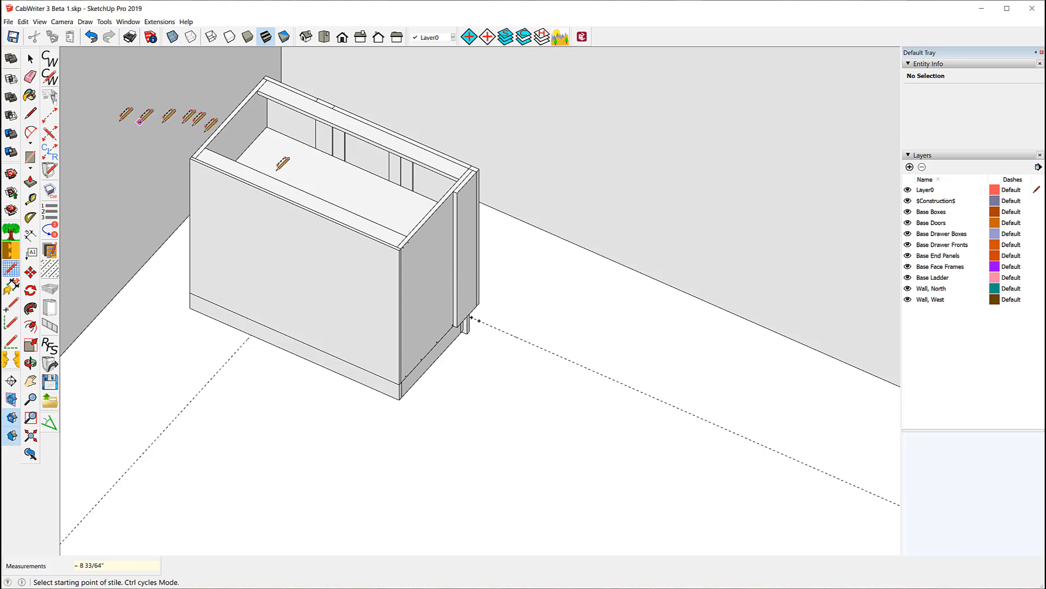
Open the cabinet's story stick for editing, examine the end types offered for its right end, and cancel
click(31, 59)
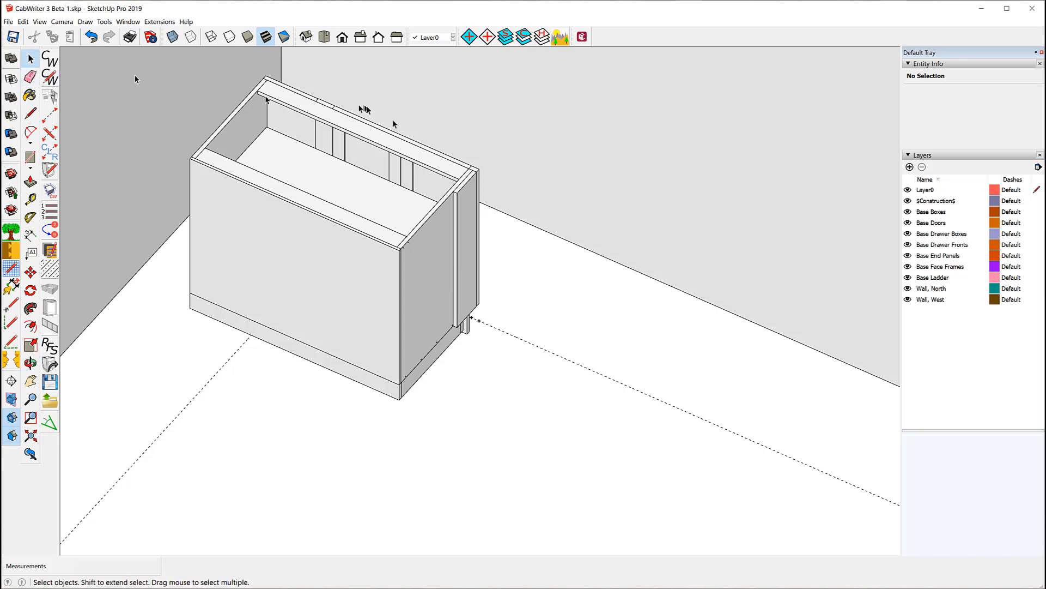
right_click(465, 167)
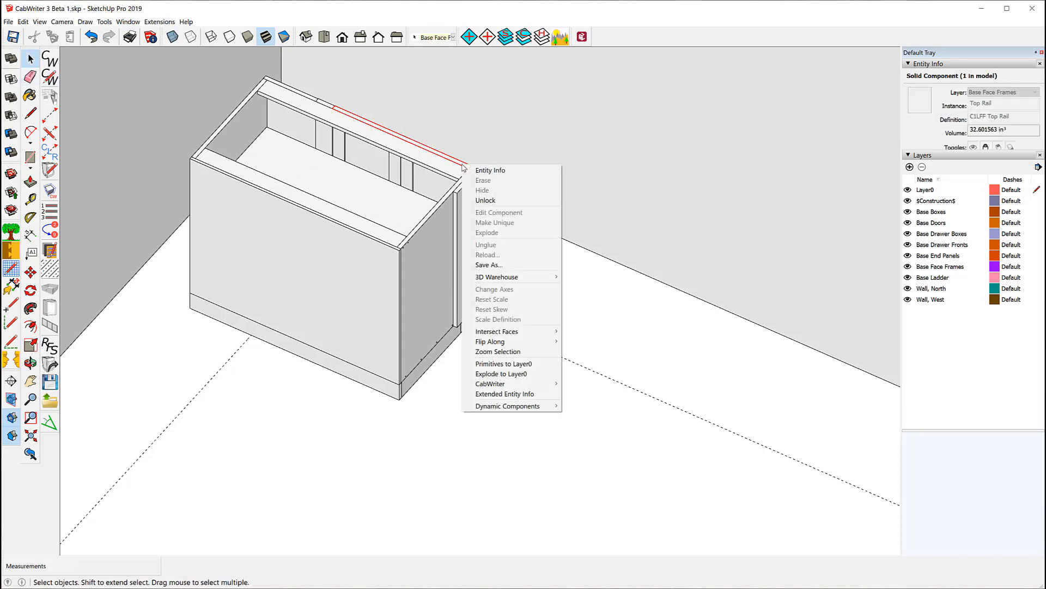
mouse_move(528, 383)
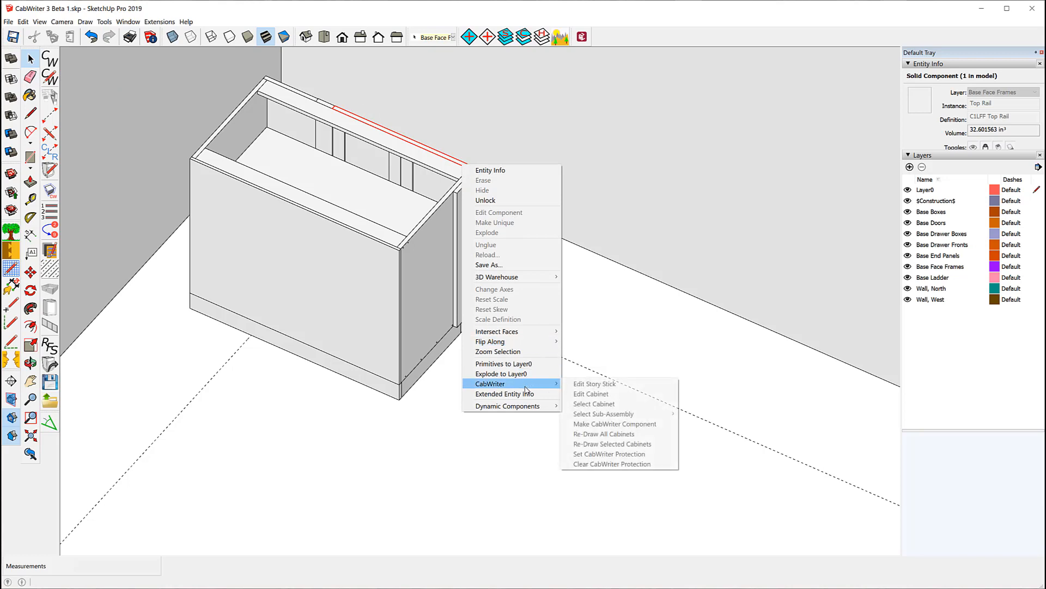
click(594, 385)
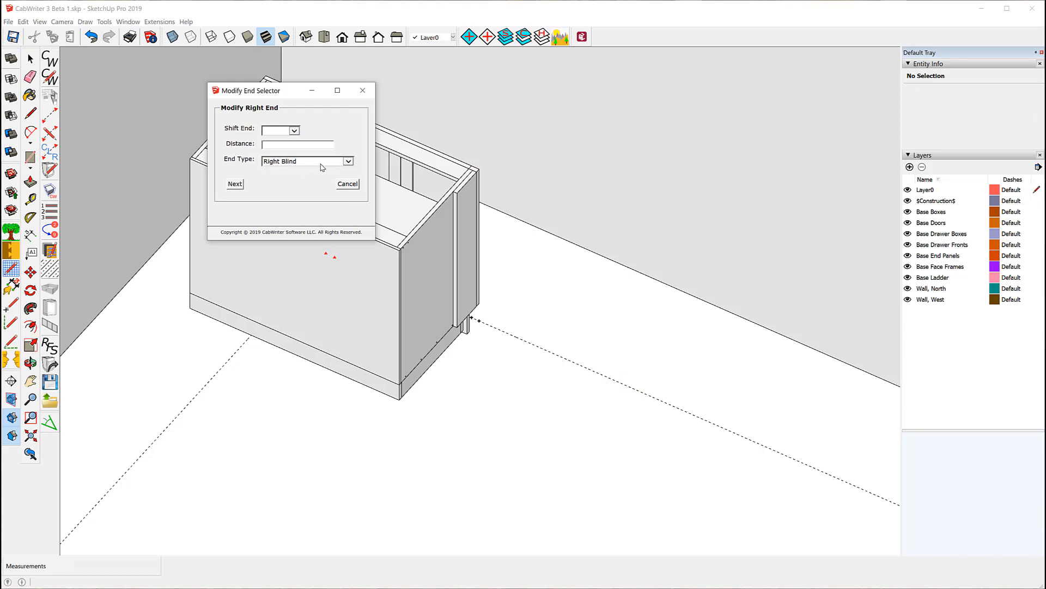
click(348, 161)
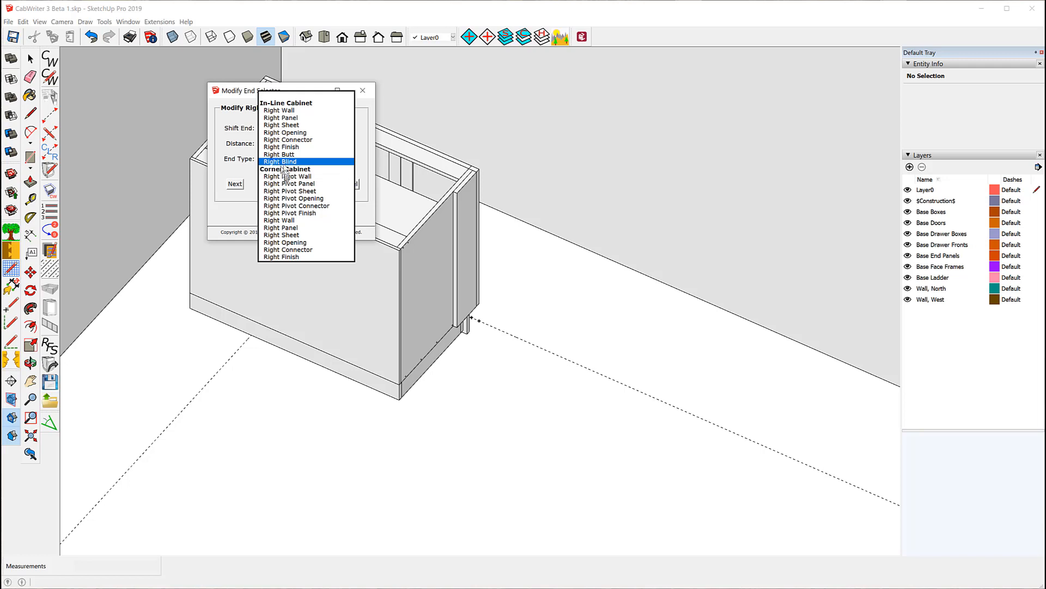
click(244, 175)
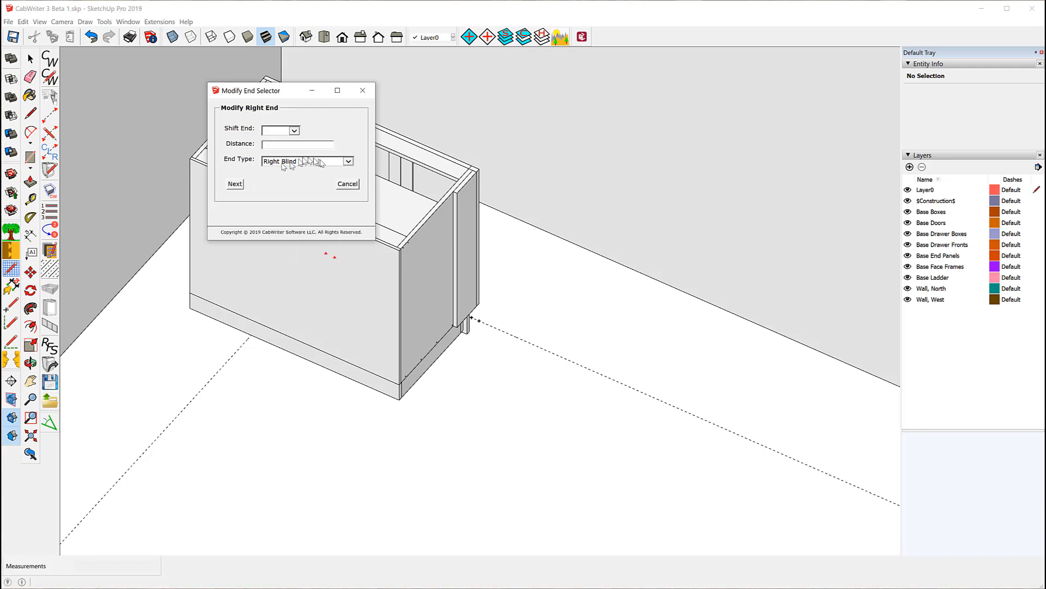
click(348, 161)
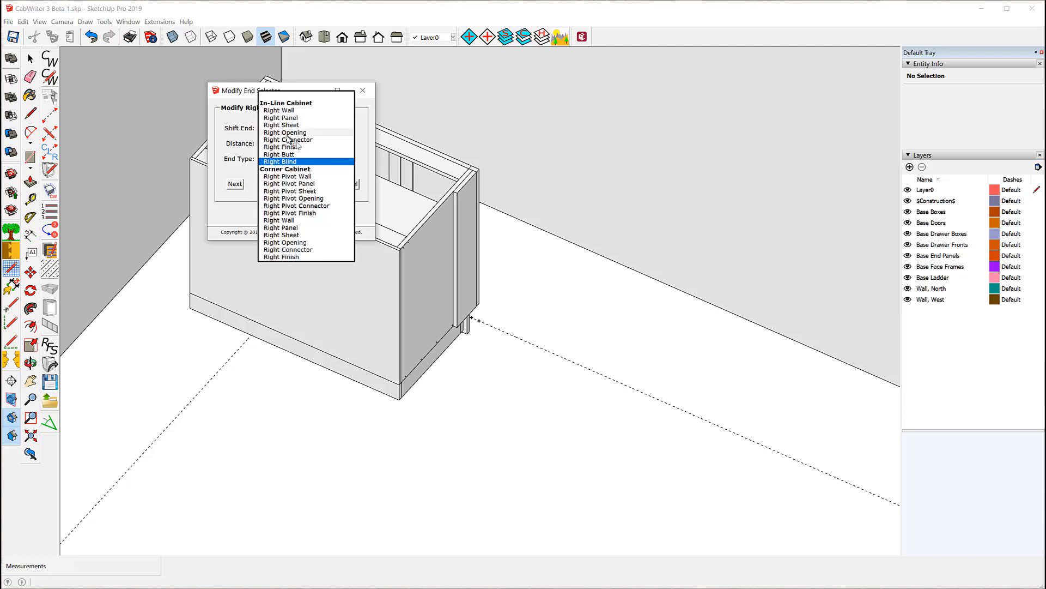
click(235, 154)
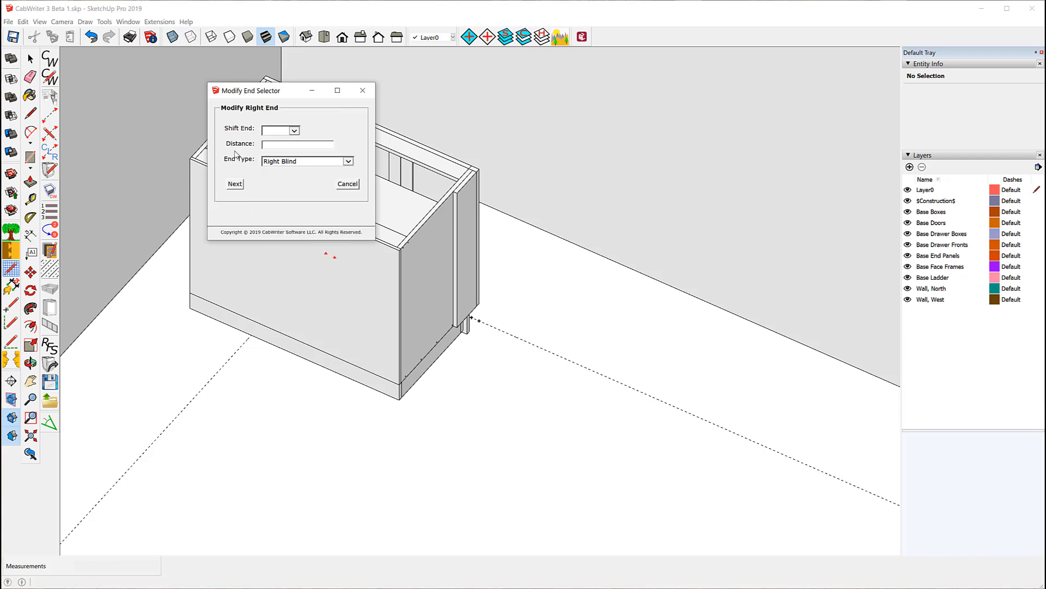
click(363, 91)
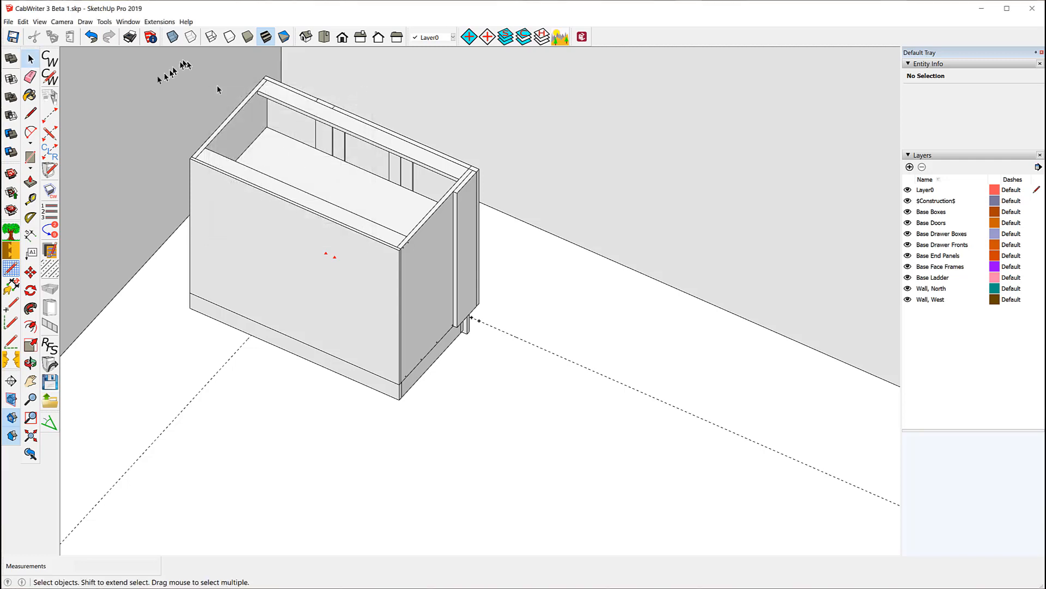
Undo the drawn blind corner cabinet and the left end stile of its story stick
click(91, 37)
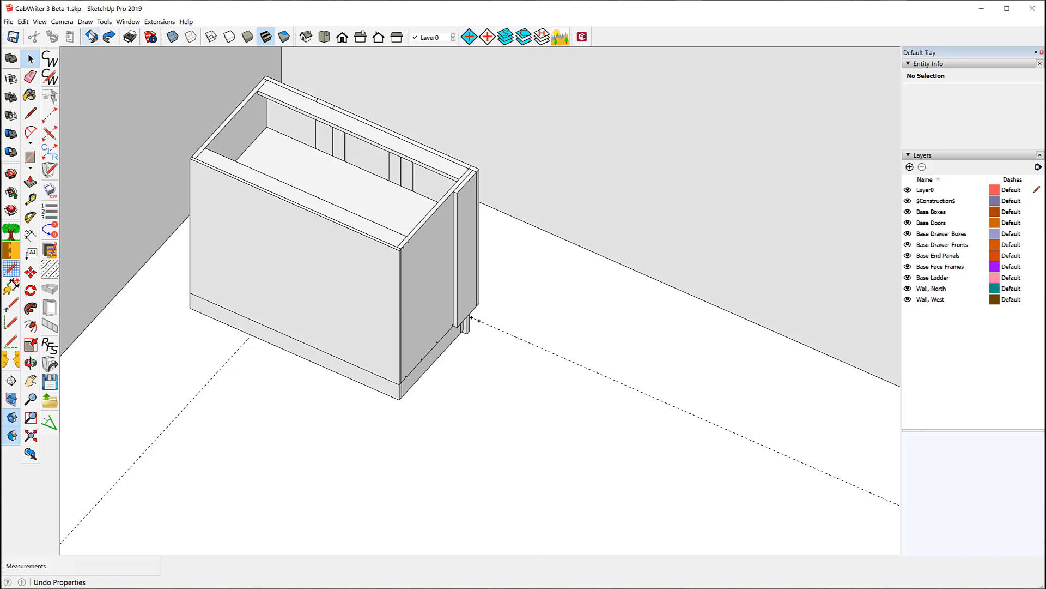
click(91, 37)
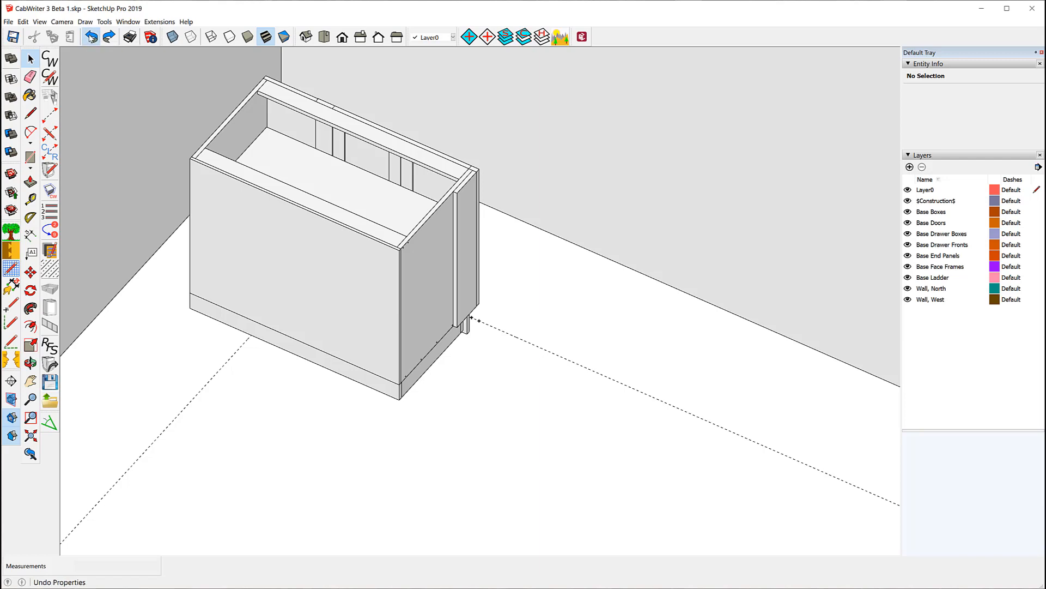
click(91, 37)
click(91, 37)
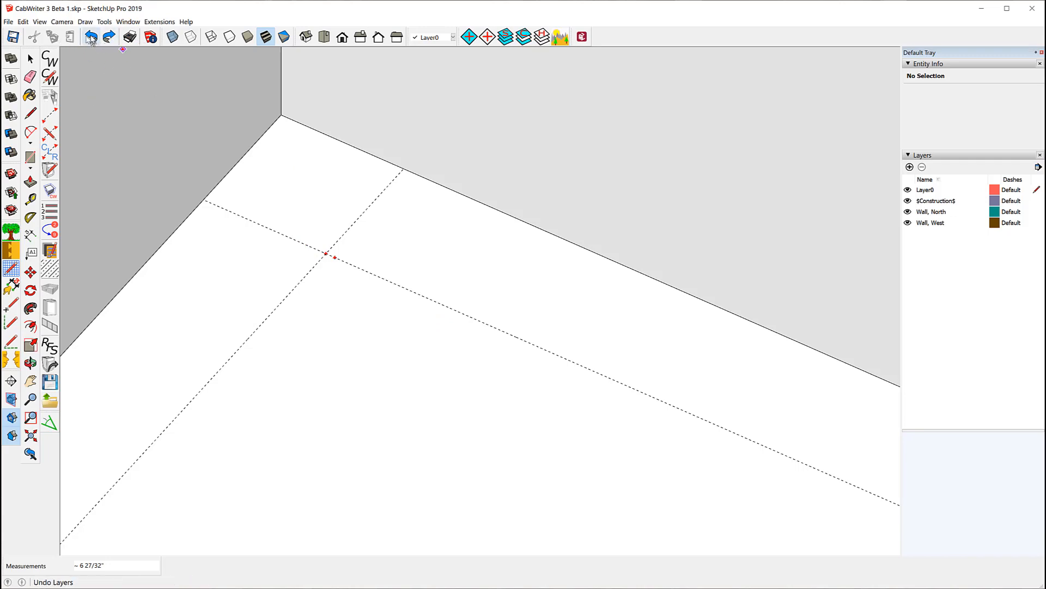
Reset the story stick and add a Left Blind end stile starting at the guide intersection and running along the north wall's guide
click(54, 155)
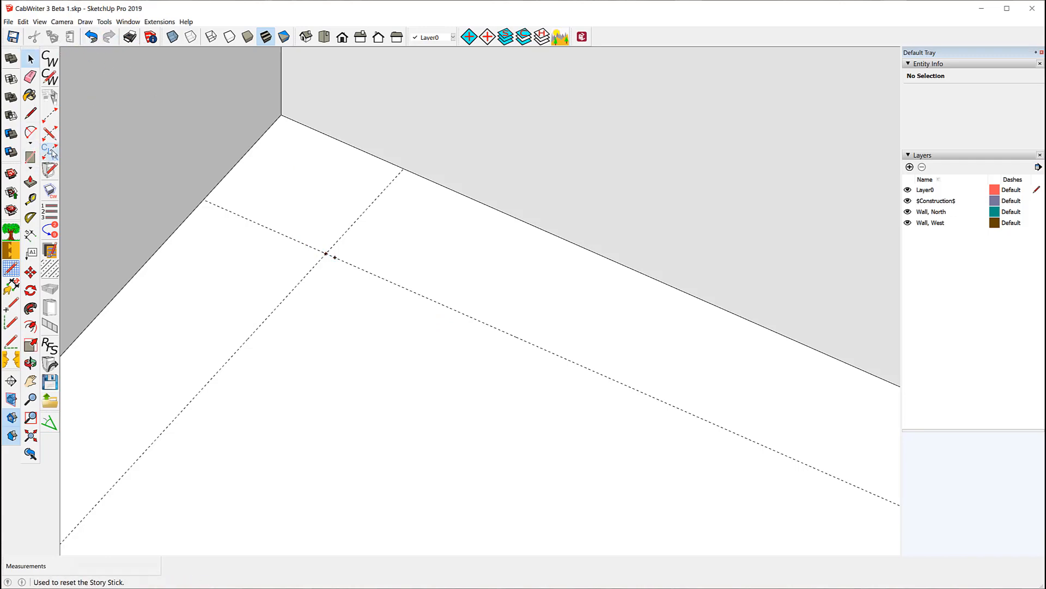
click(49, 114)
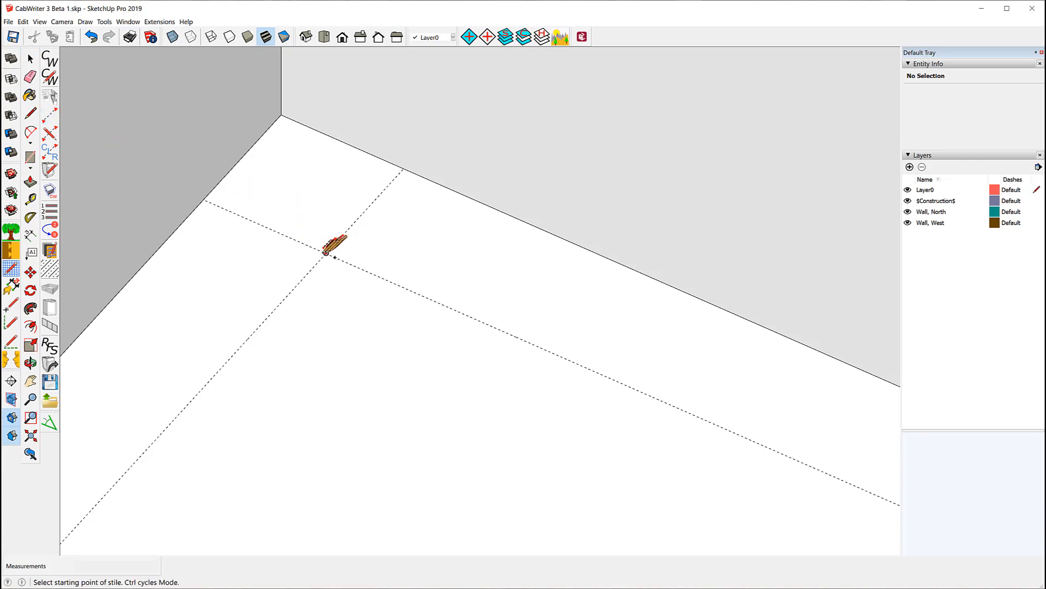
click(326, 252)
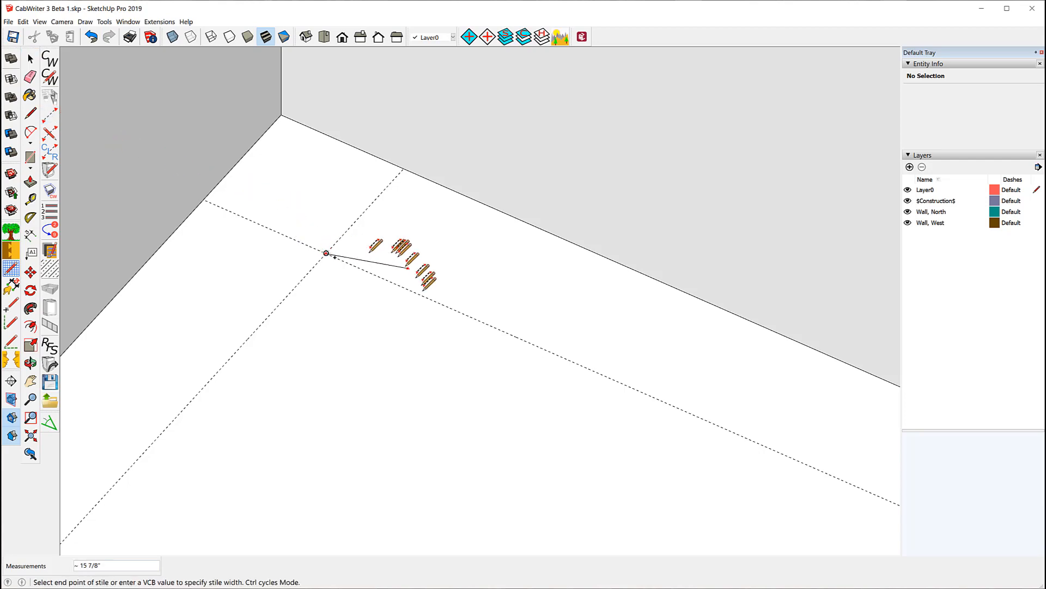
click(420, 293)
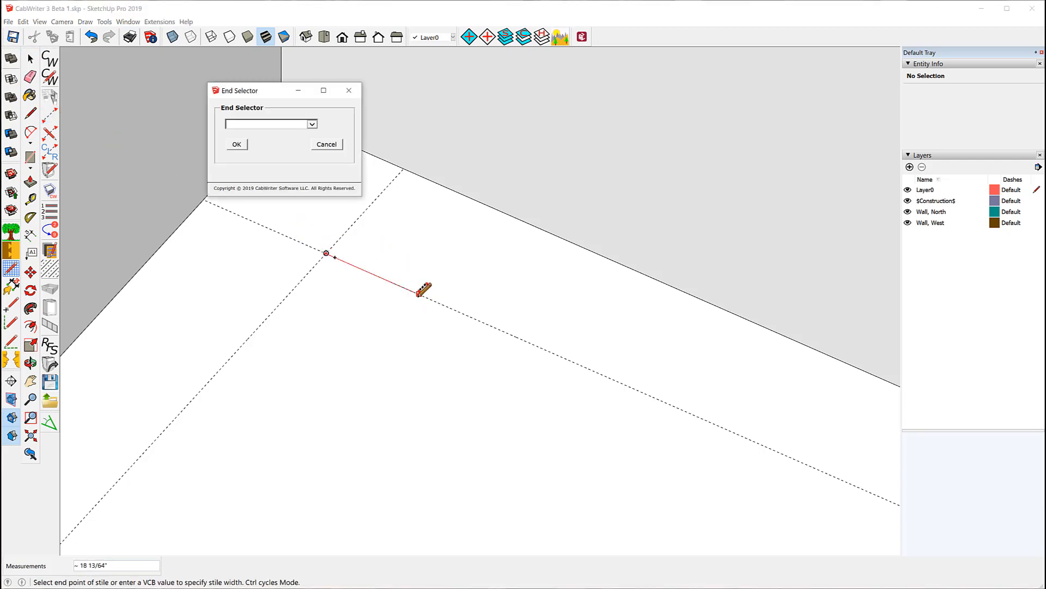
click(311, 124)
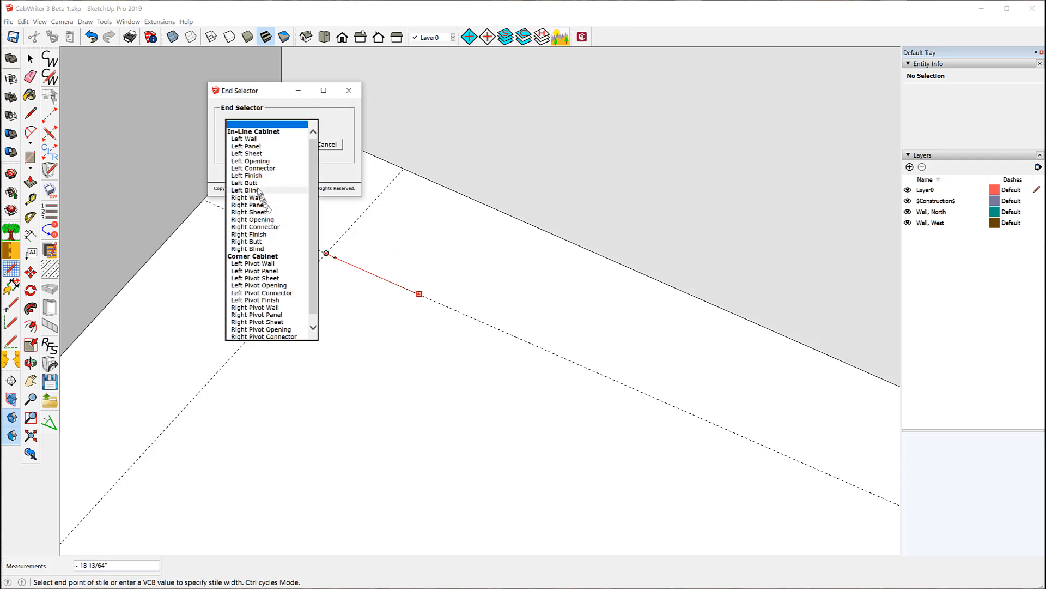
click(245, 190)
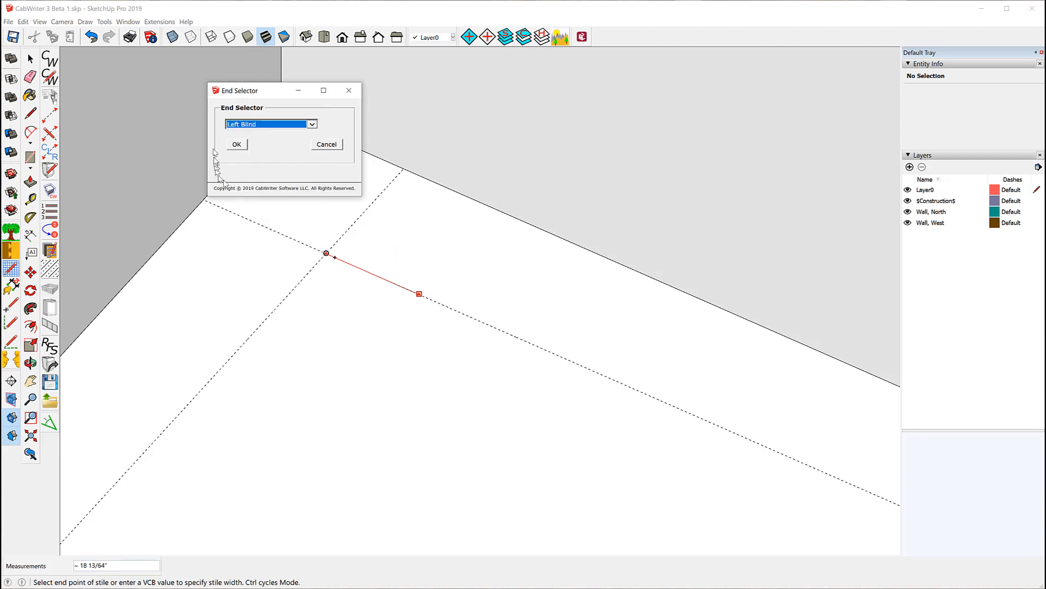
click(232, 144)
Add a Right Opening end stile 30 inches along the guide from the first stile point, using the story stick's distance mode
key(ctrl)
key(ctrl)
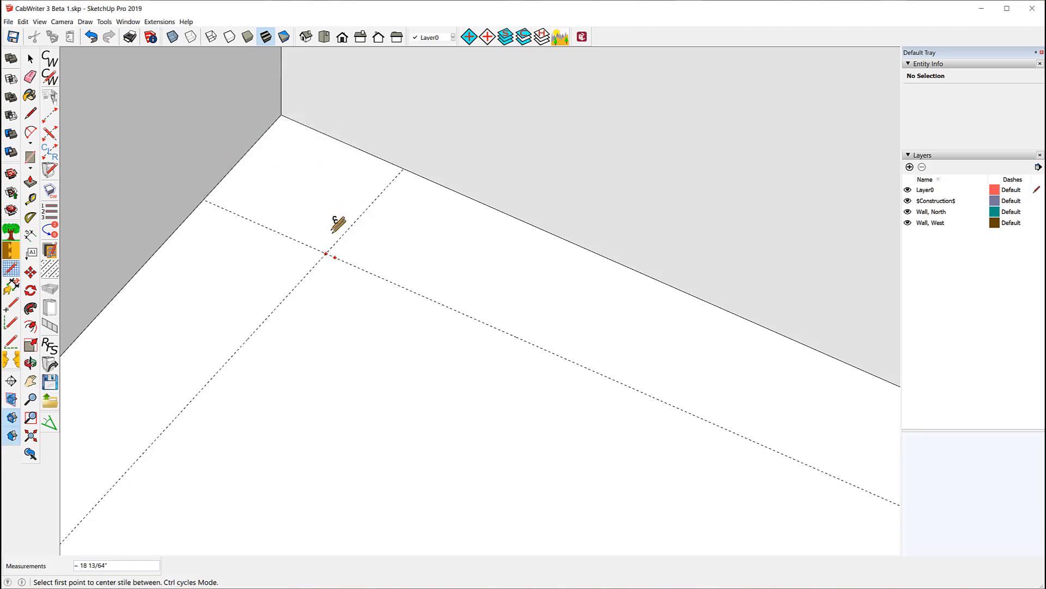
click(326, 252)
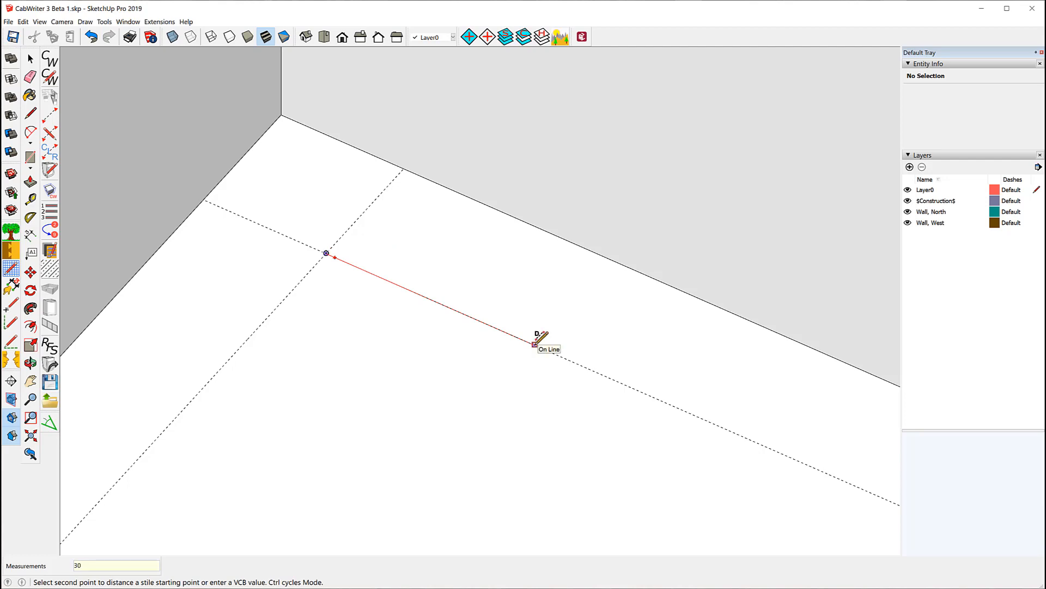
key(Return)
click(454, 308)
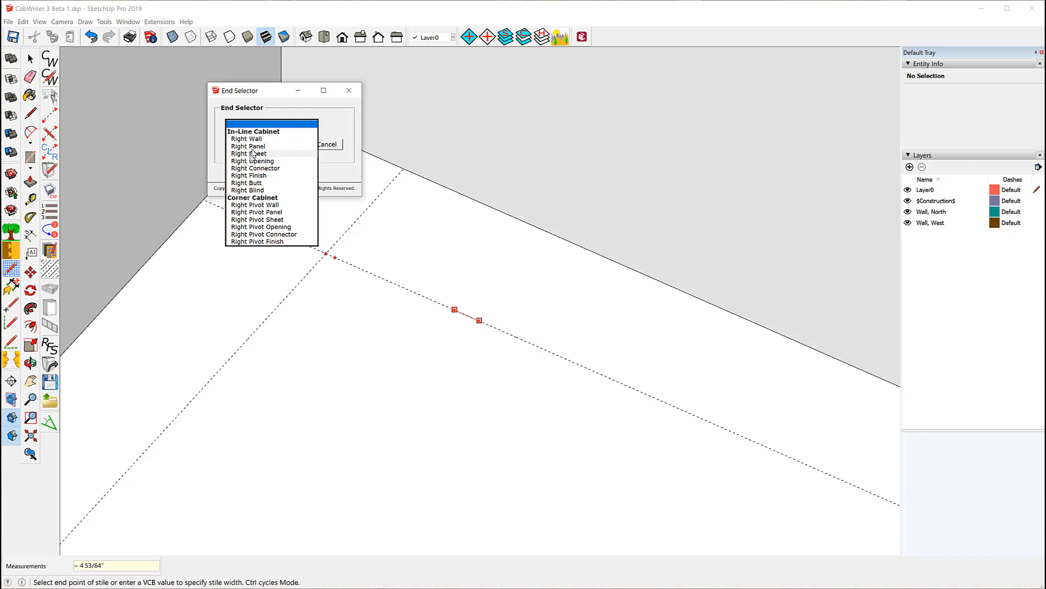
click(250, 161)
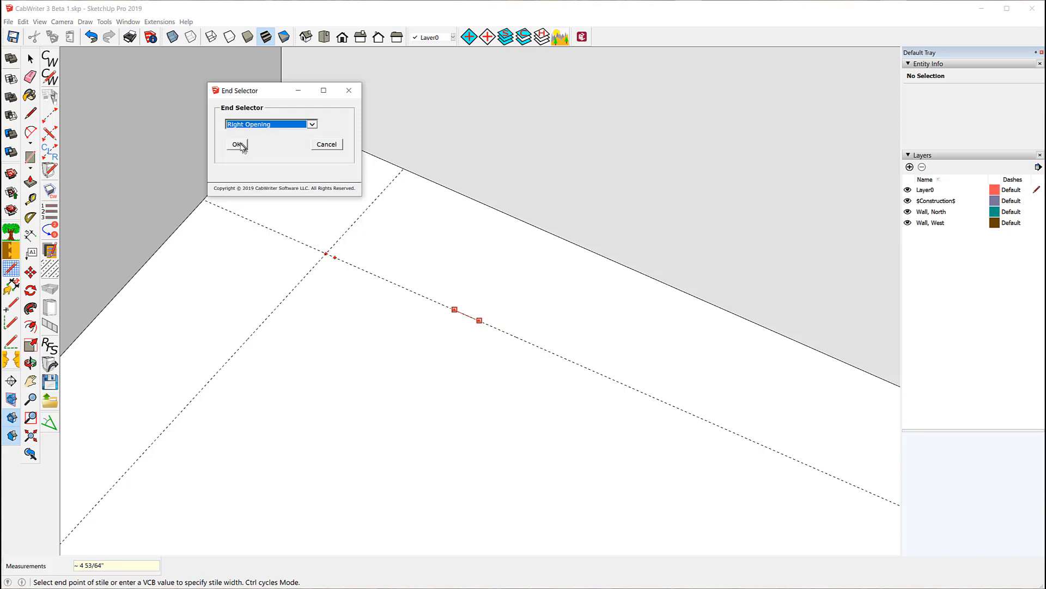
click(238, 145)
Draw the cabinet from the new story stick as a Blind Corner Base with 2 doors and hinge side override No Hinge Holes
click(260, 137)
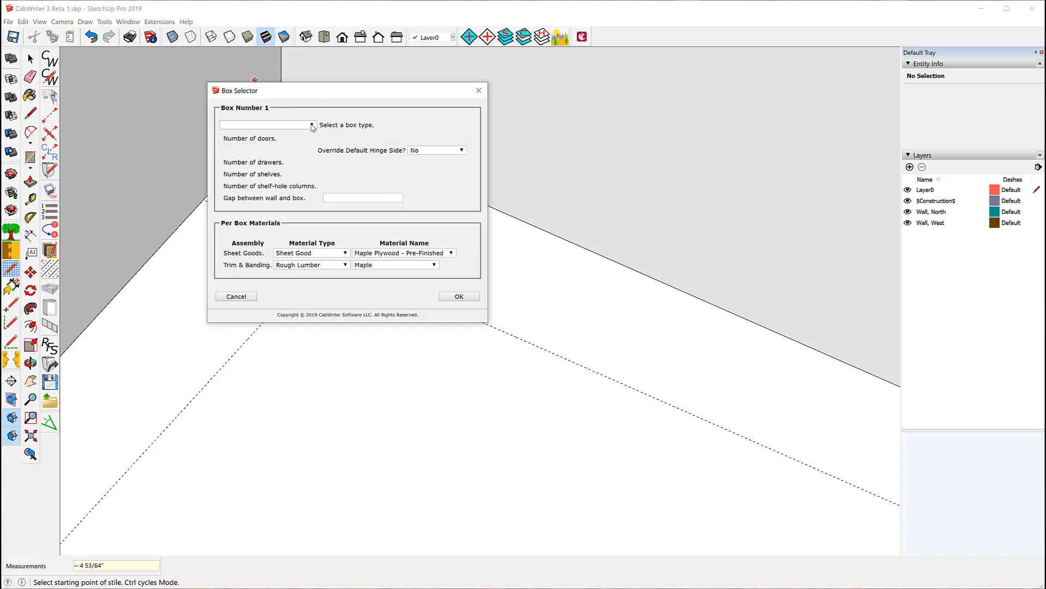
click(313, 125)
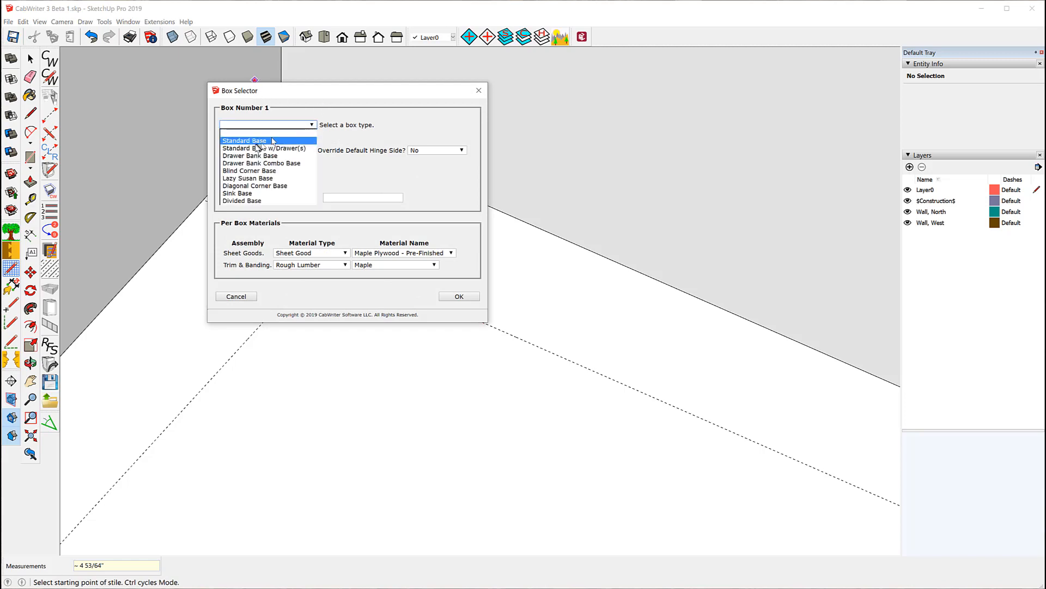
click(242, 173)
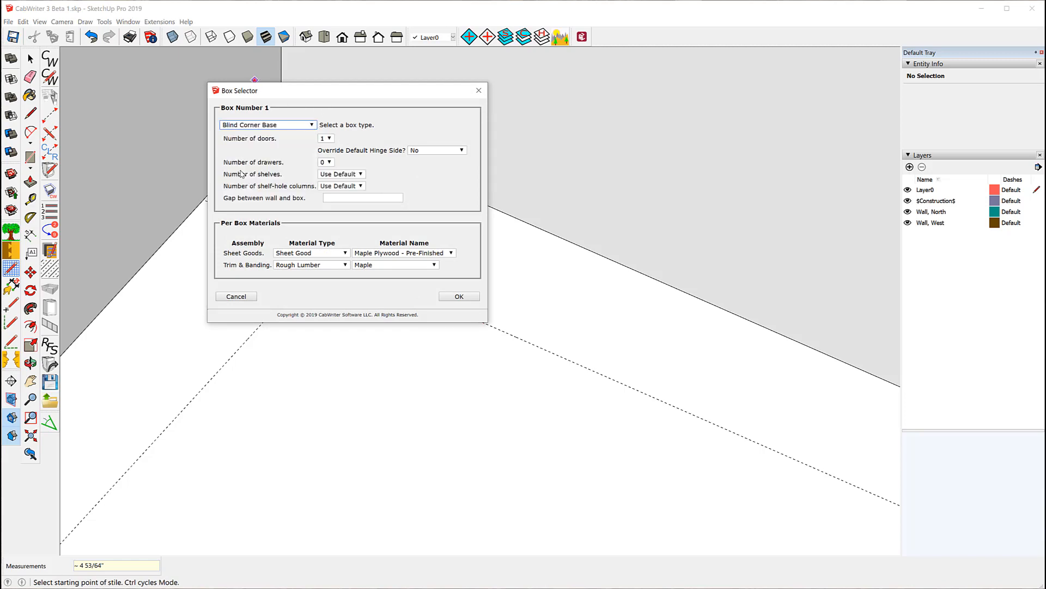
click(330, 139)
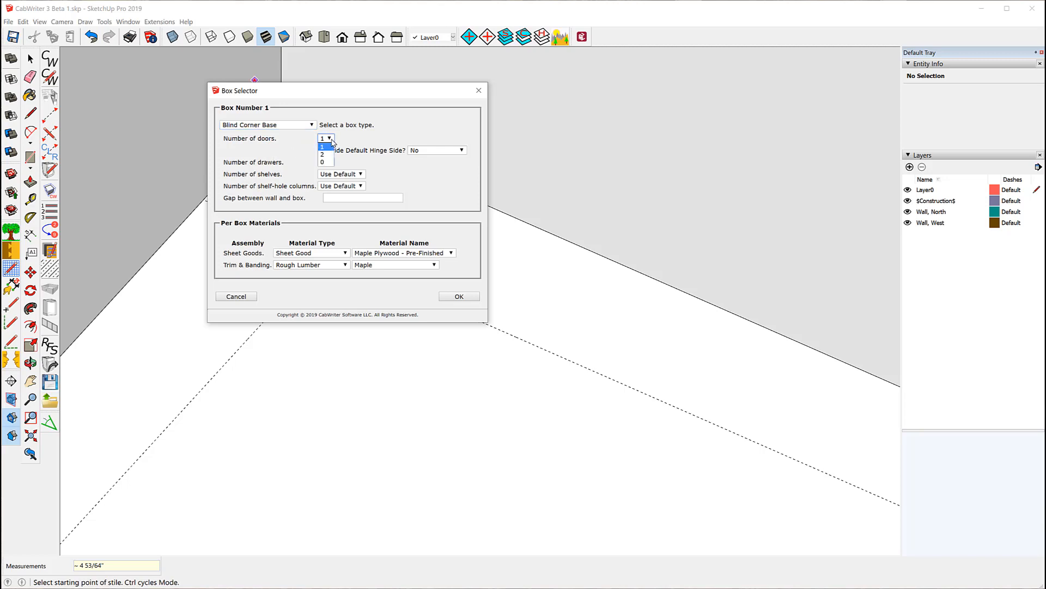
click(325, 154)
click(462, 152)
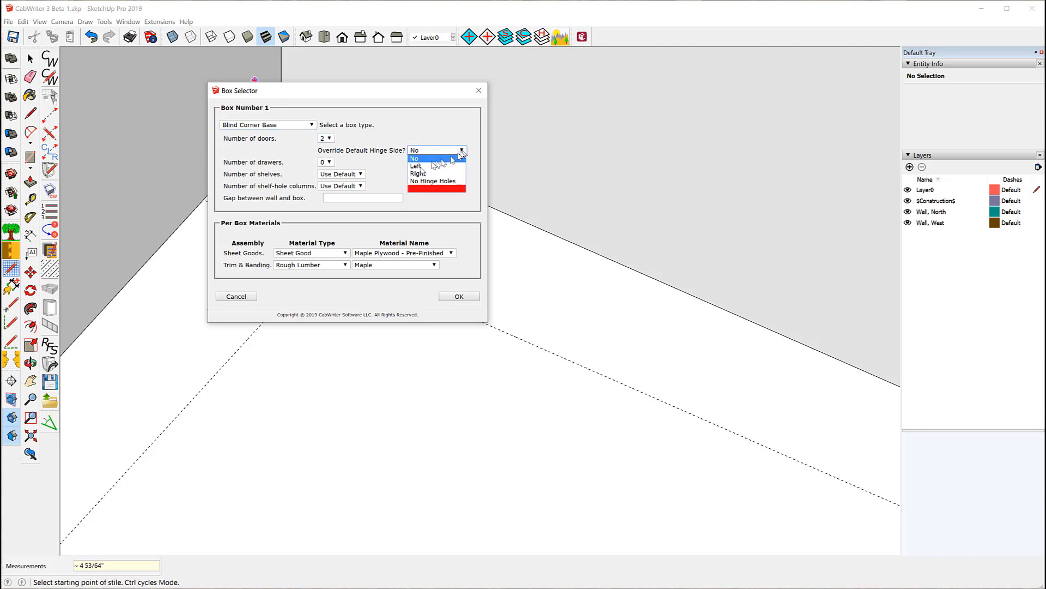
click(412, 181)
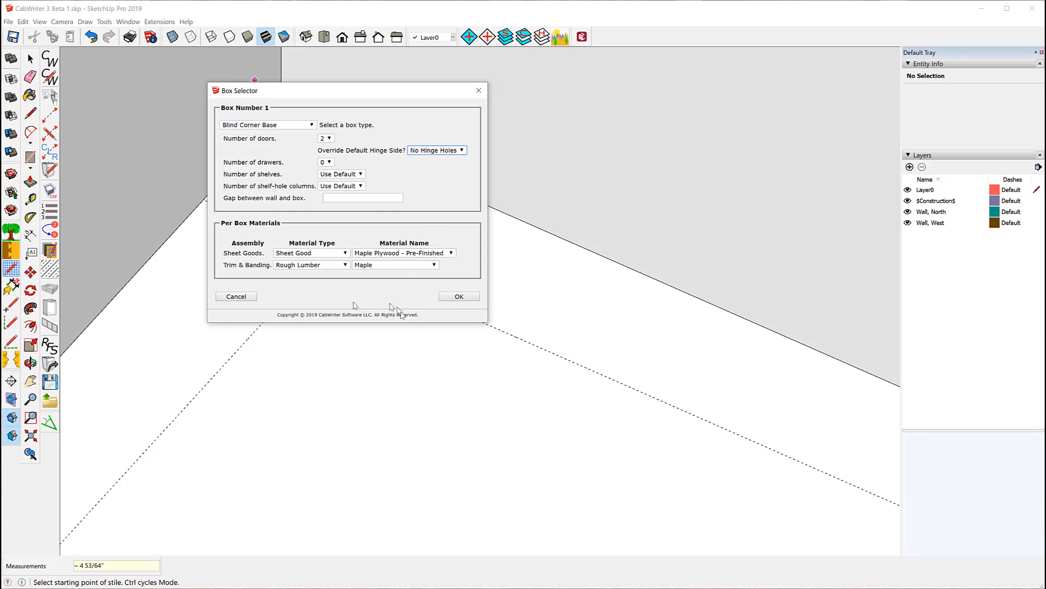
click(471, 298)
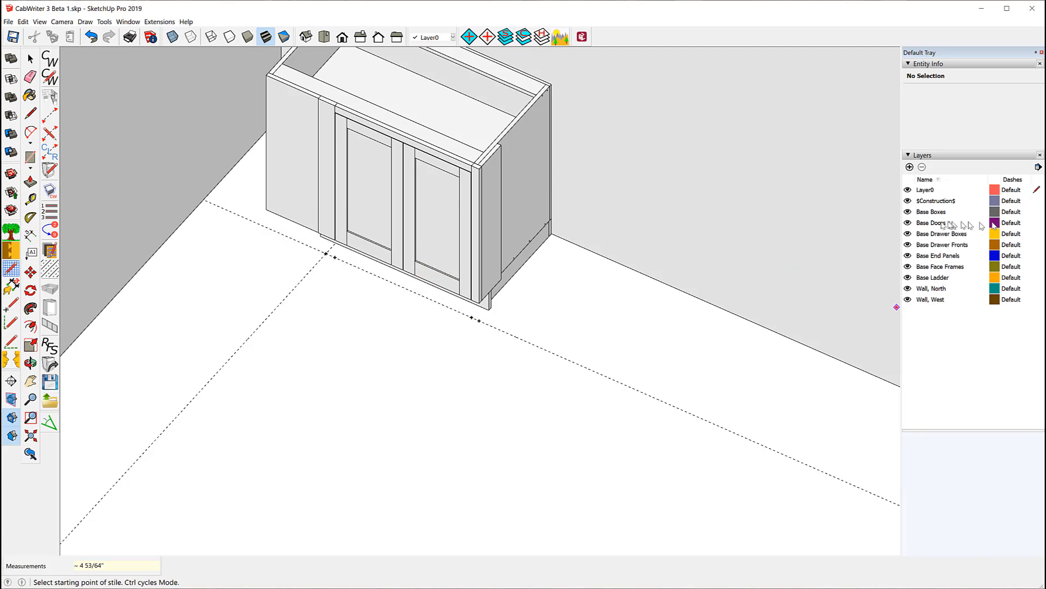
Hide the Base Doors layer and examine the blind corner cabinet's interior and both ends from several angles
click(908, 223)
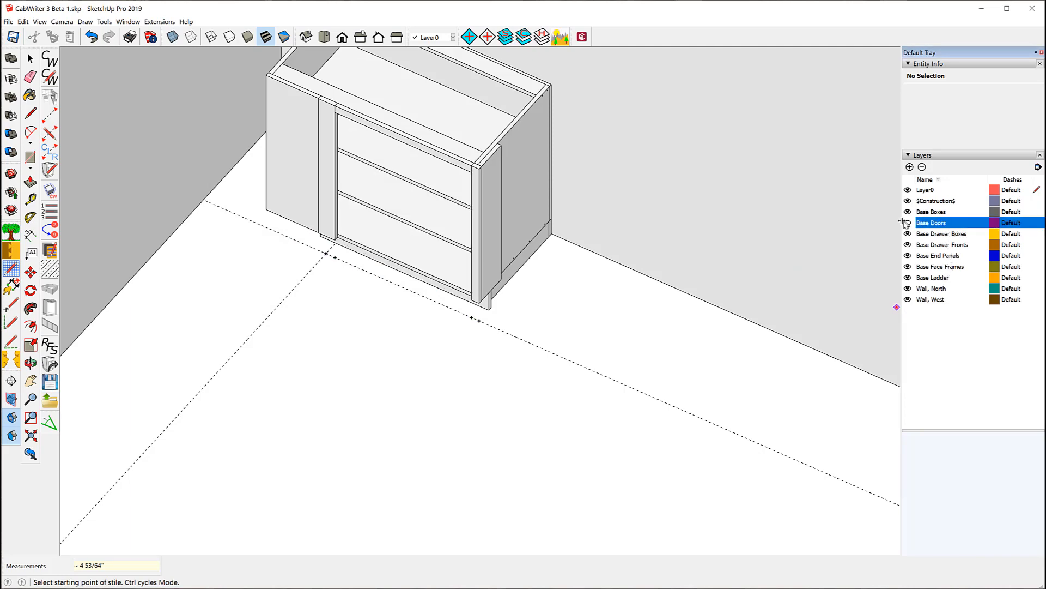
middle_drag(272, 262, 619, 280)
scroll(509, 276, up, 5)
scroll(490, 267, up, 4)
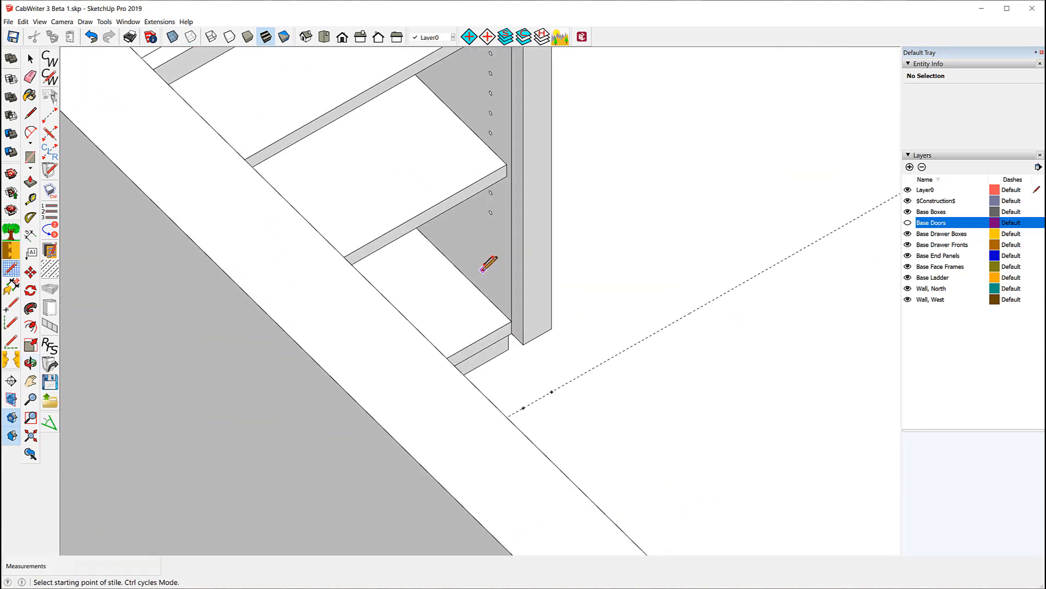
middle_drag(696, 201, 269, 207)
scroll(513, 273, down, 10)
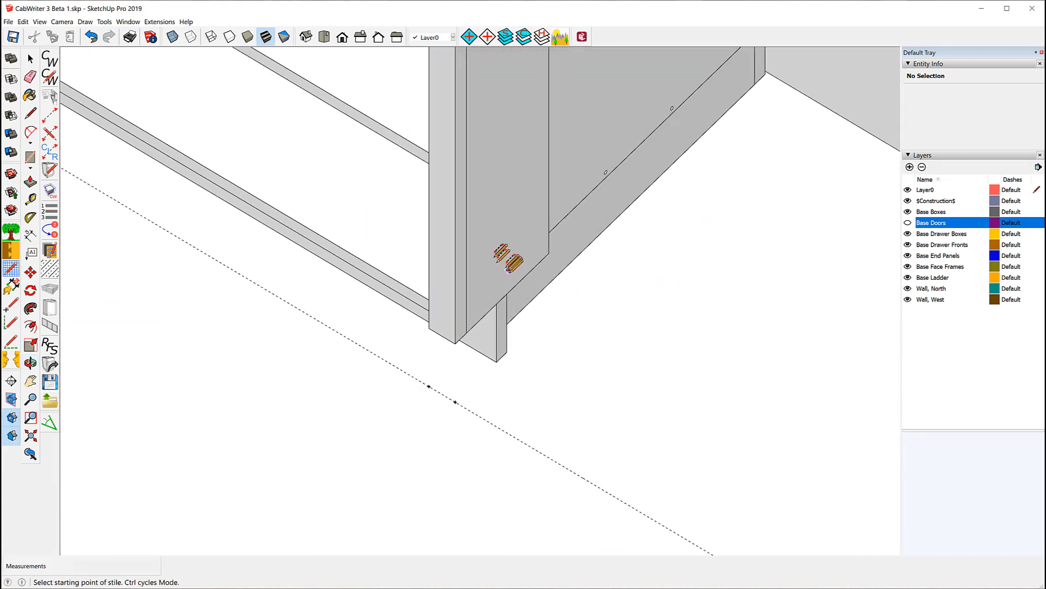
scroll(318, 256, down, 3)
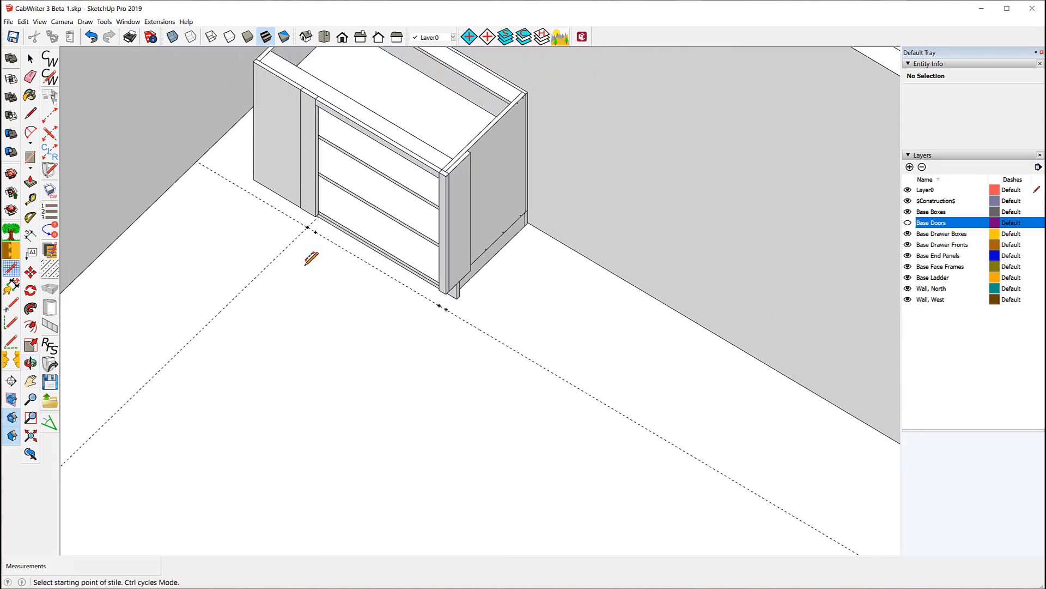
mouse_move(373, 303)
middle_down()
mouse_move(384, 320)
mouse_move(719, 164)
mouse_move(725, 240)
mouse_move(825, 306)
mouse_move(572, 334)
mouse_move(431, 267)
mouse_move(338, 240)
middle_up()
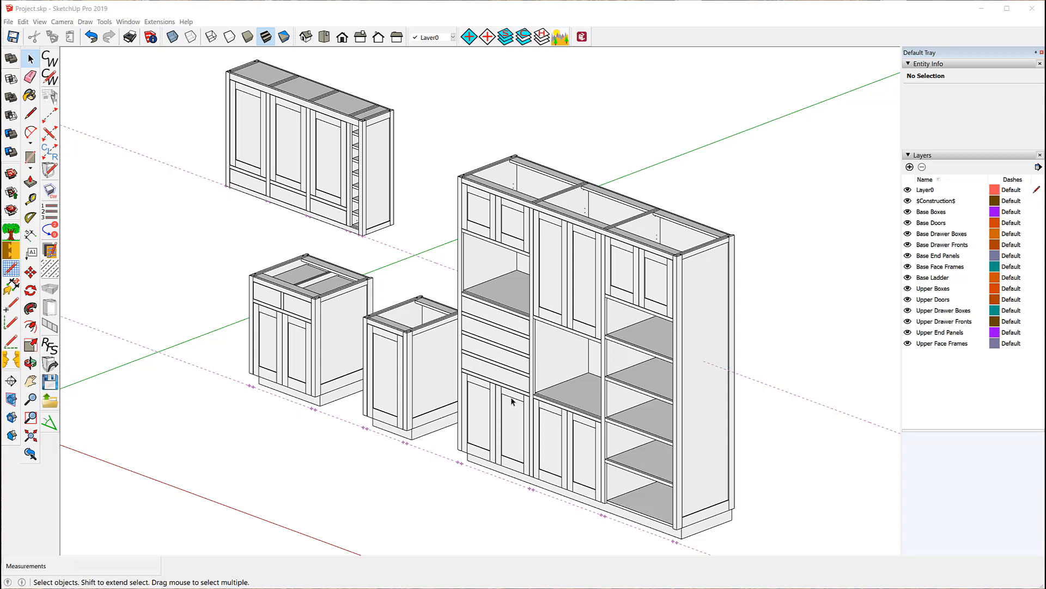
Redraw the selected tall cabinet in the Project model using its stored defaults
click(480, 273)
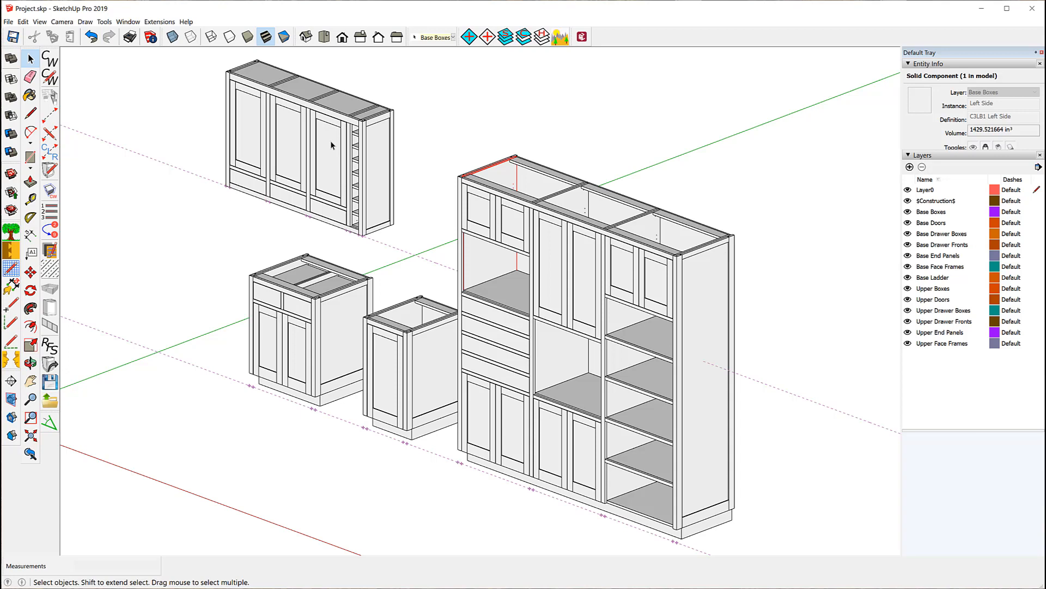
right_click(480, 232)
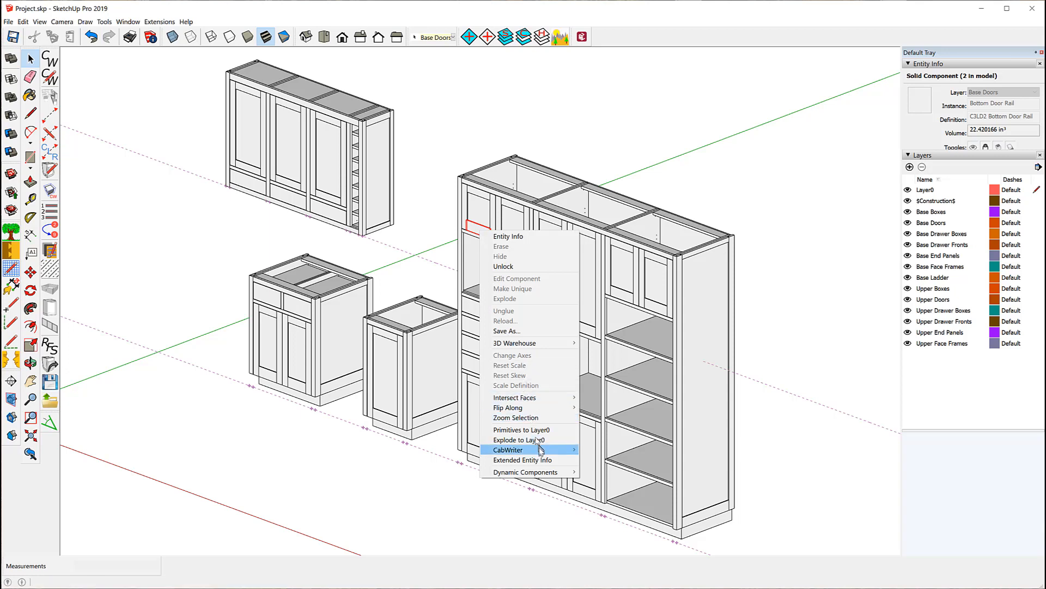
mouse_move(541, 449)
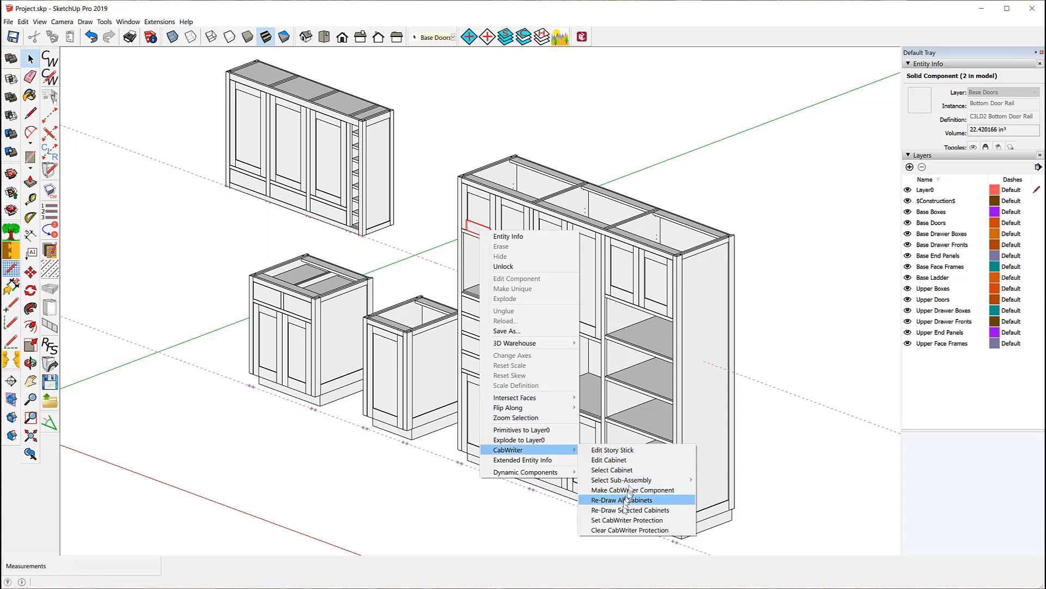
click(625, 511)
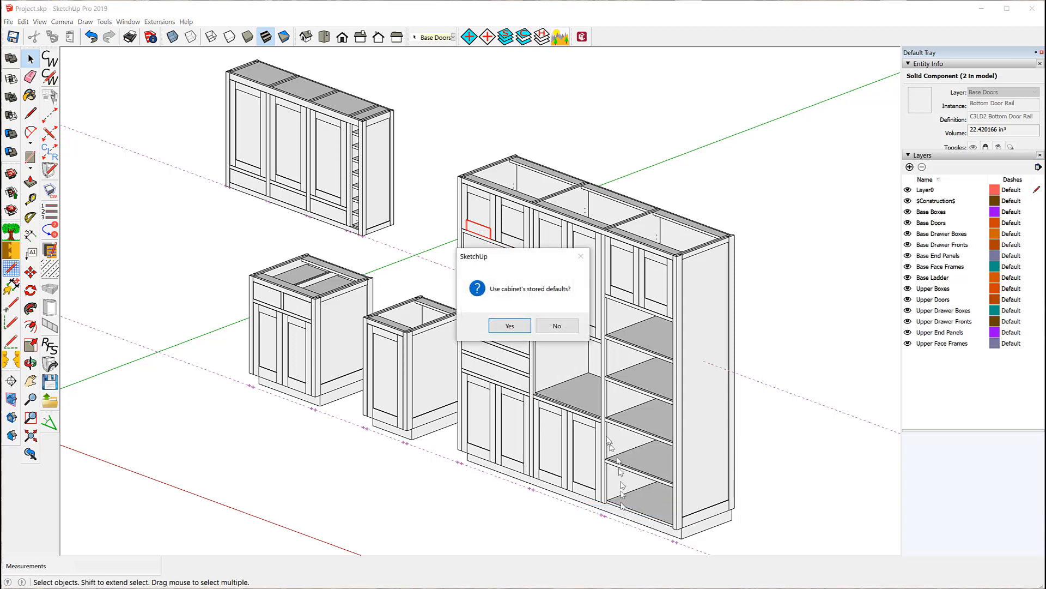
click(510, 325)
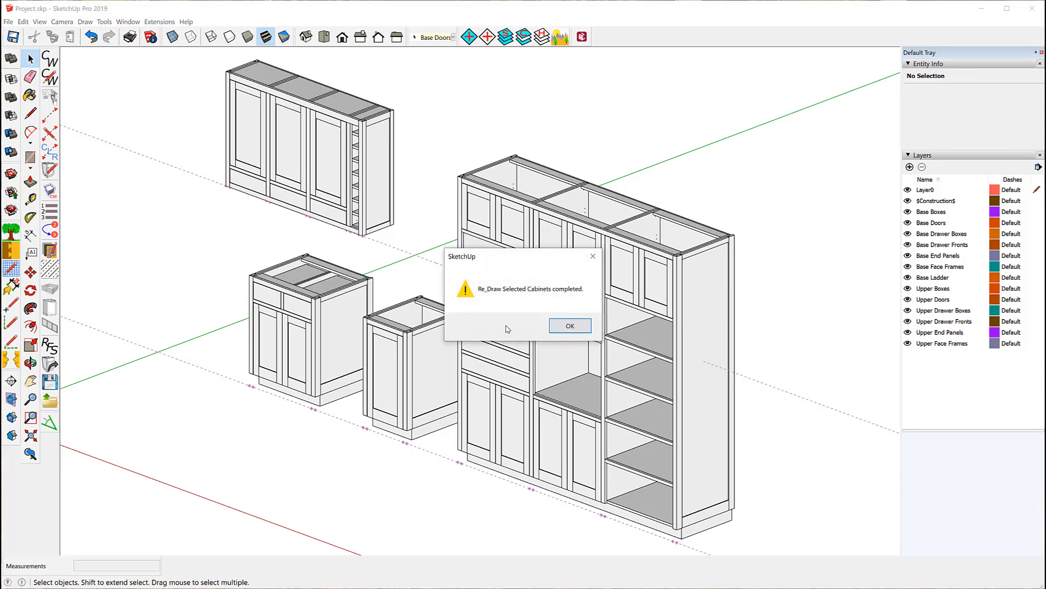
click(569, 326)
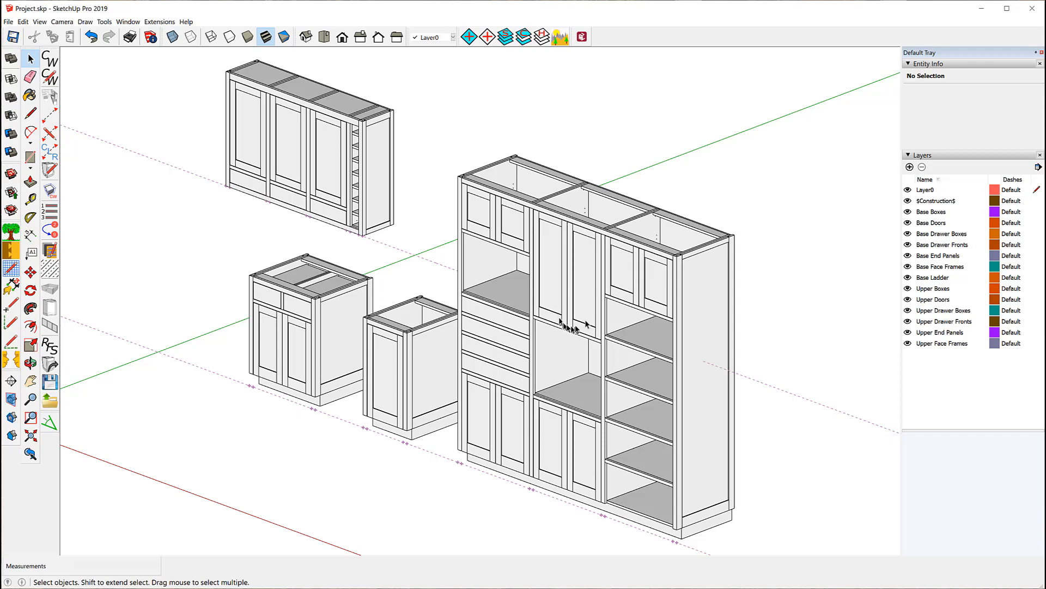
Open the tall three-section divided cabinet for editing in CabWriter, using its stored defaults
right_click(552, 224)
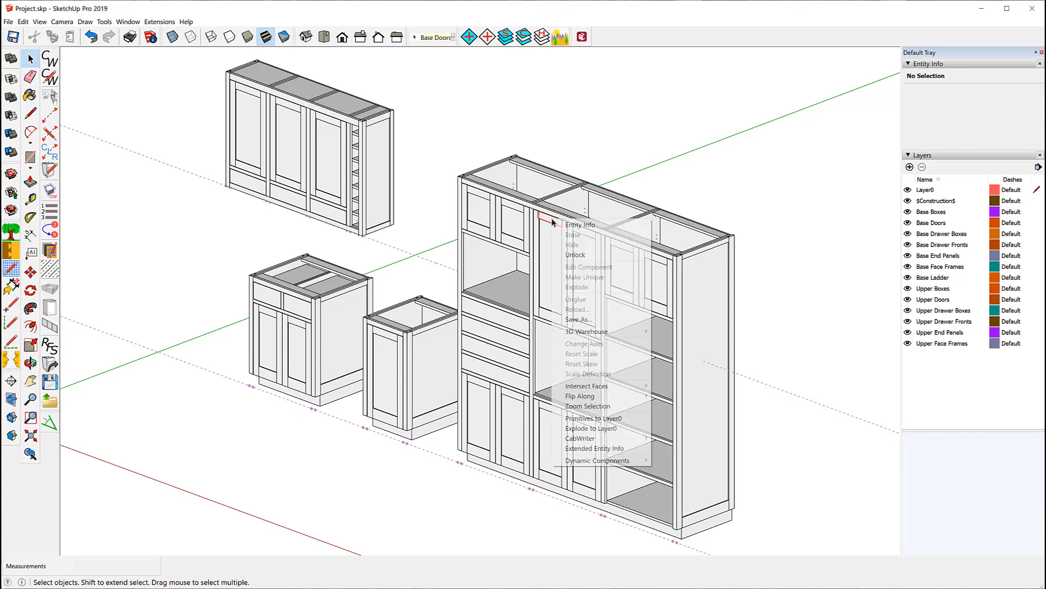
mouse_move(595, 438)
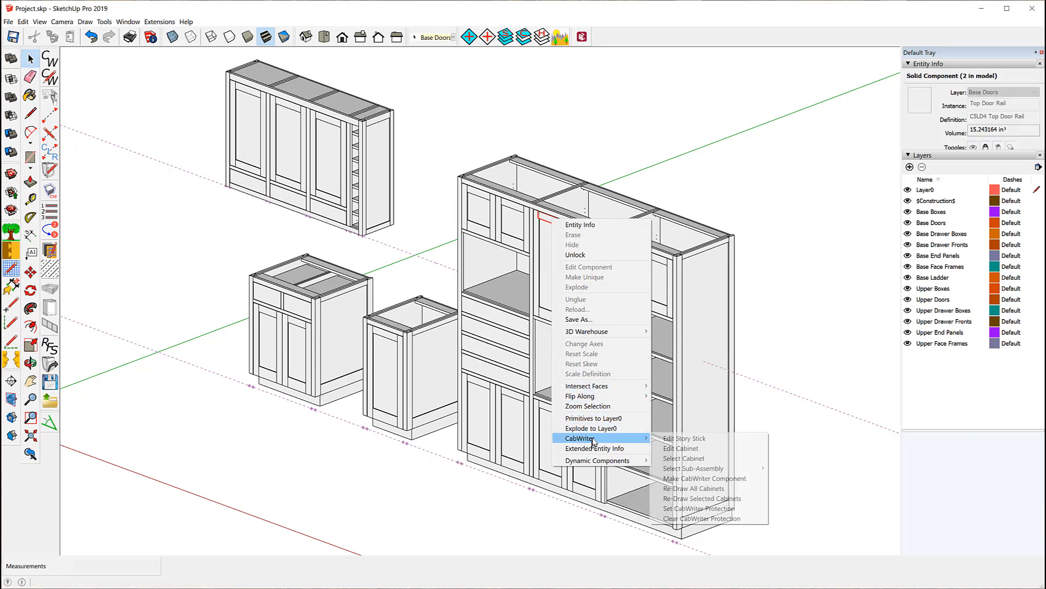
click(684, 448)
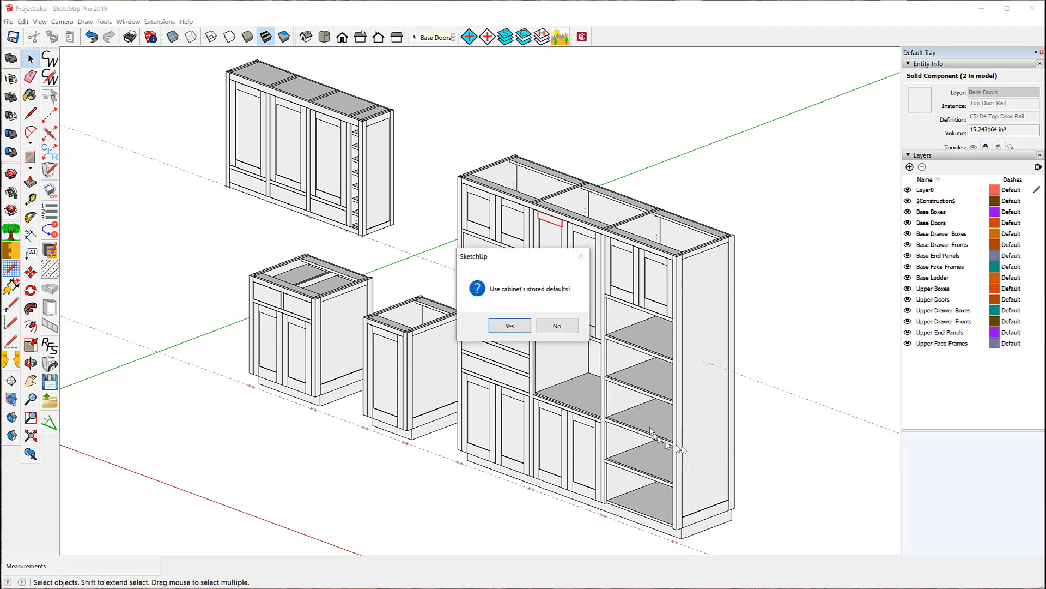
click(511, 326)
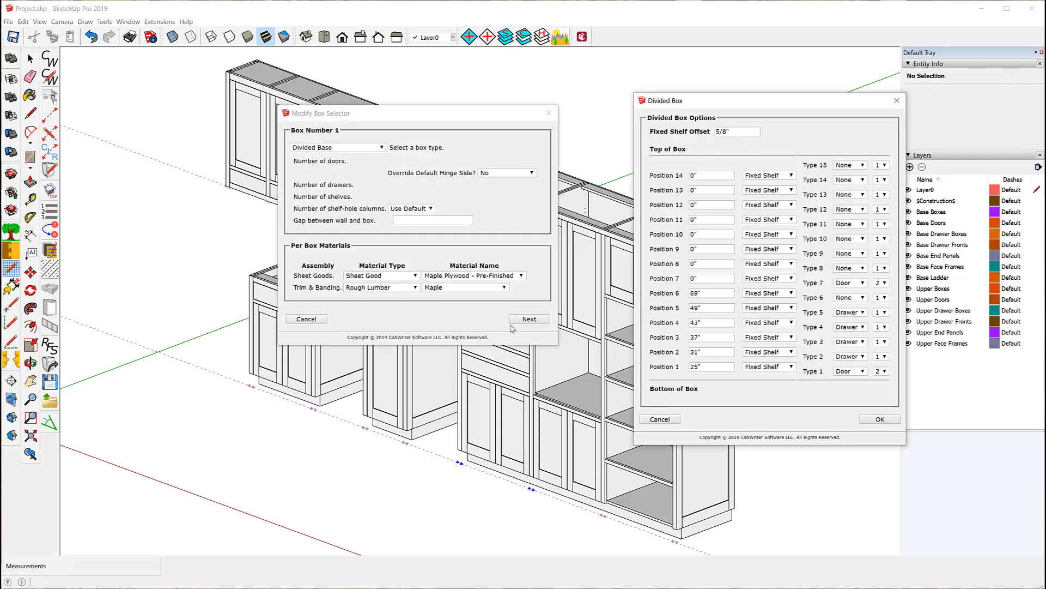
Reposition the box selector and Divided Box dialogs clear of the cabinet, and look at the Type 1 opening choices for box 1
drag(439, 113, 337, 87)
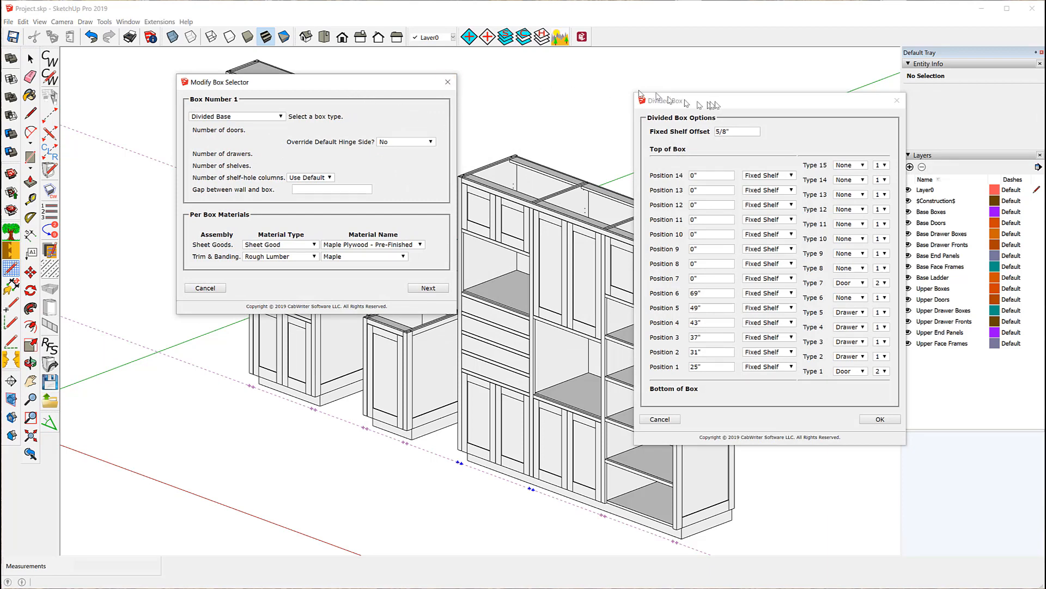
drag(709, 103, 530, 83)
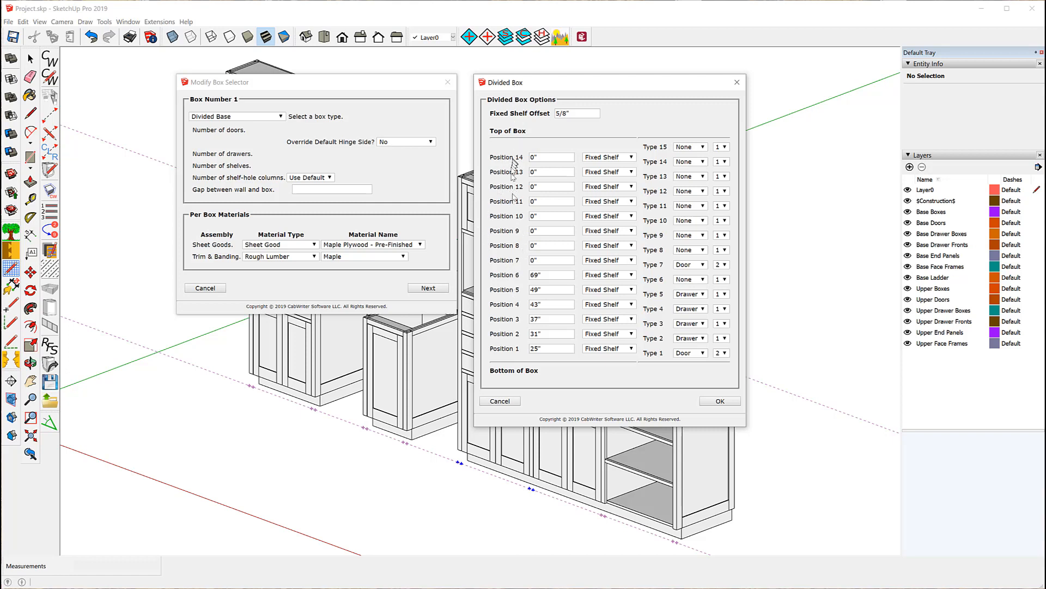
click(702, 353)
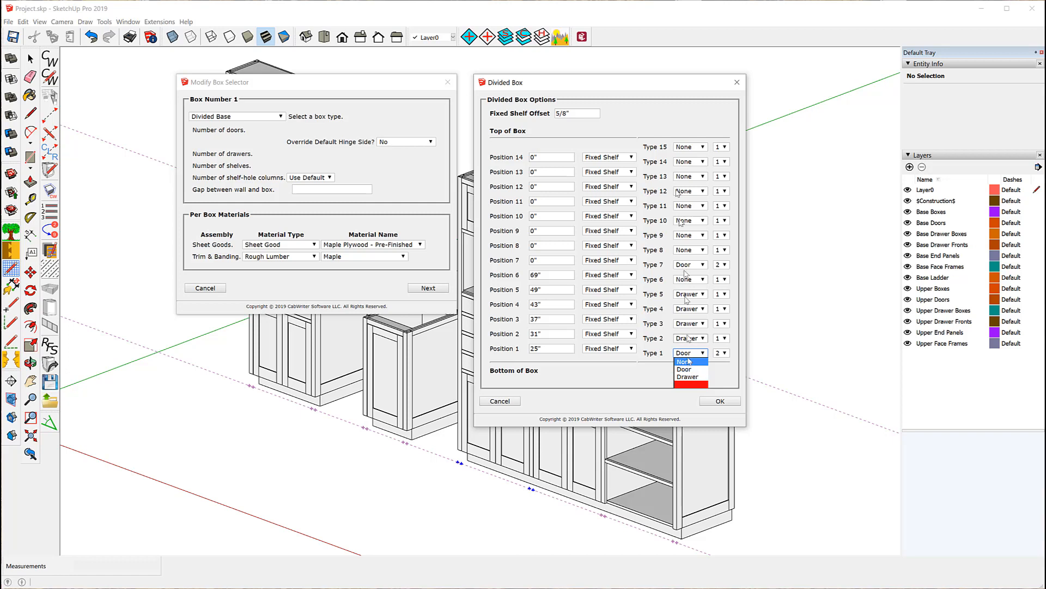
click(672, 122)
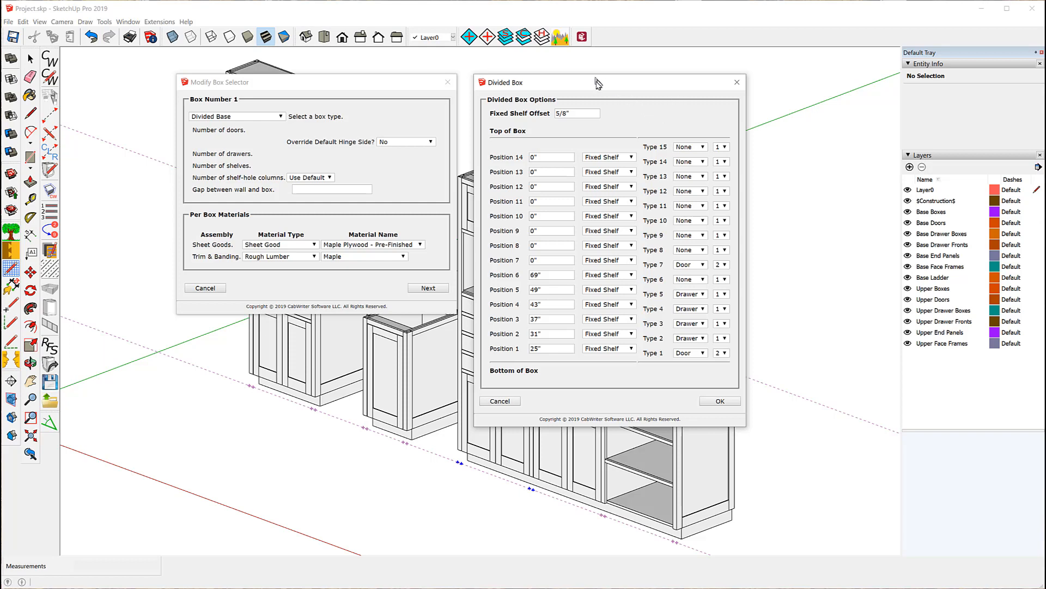
drag(602, 82, 826, 73)
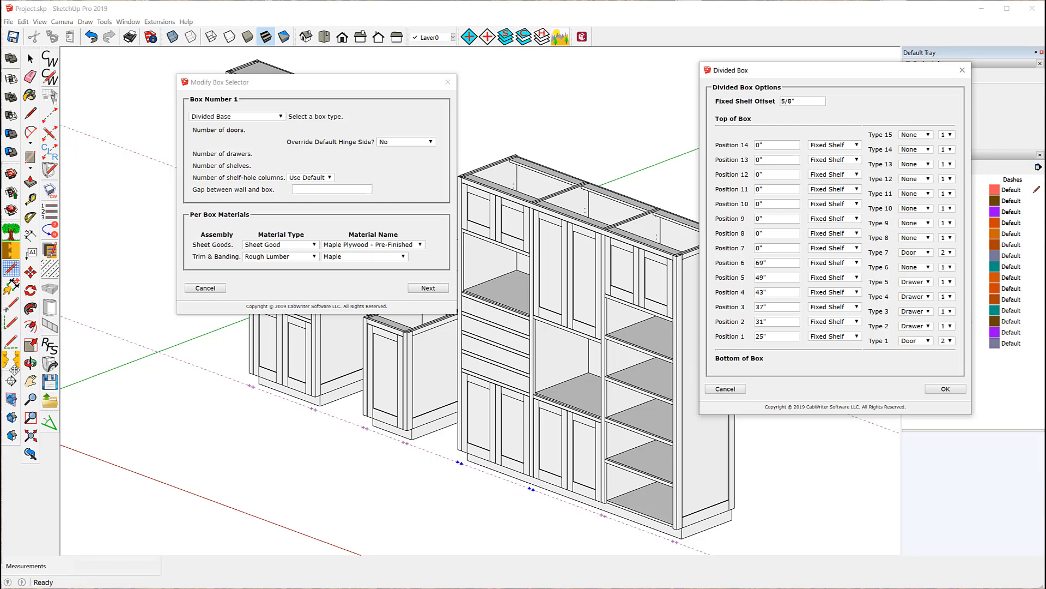
Use the Tape Measure from the bottom of the tall cabinet's first stile to examine how box 1's shelf positions are measured
click(30, 202)
scroll(453, 455, up, 5)
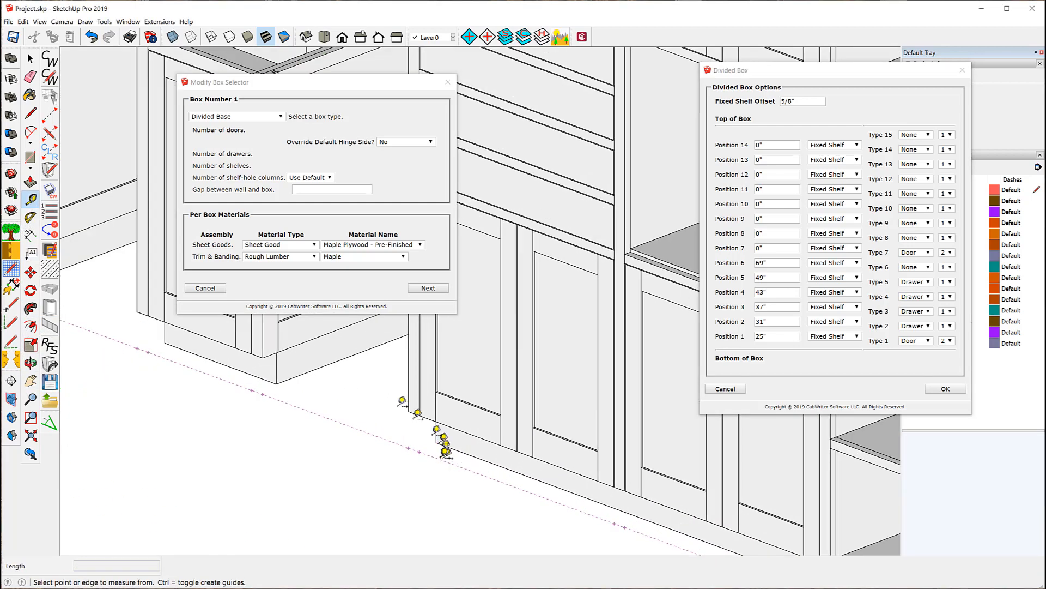
scroll(412, 415, up, 3)
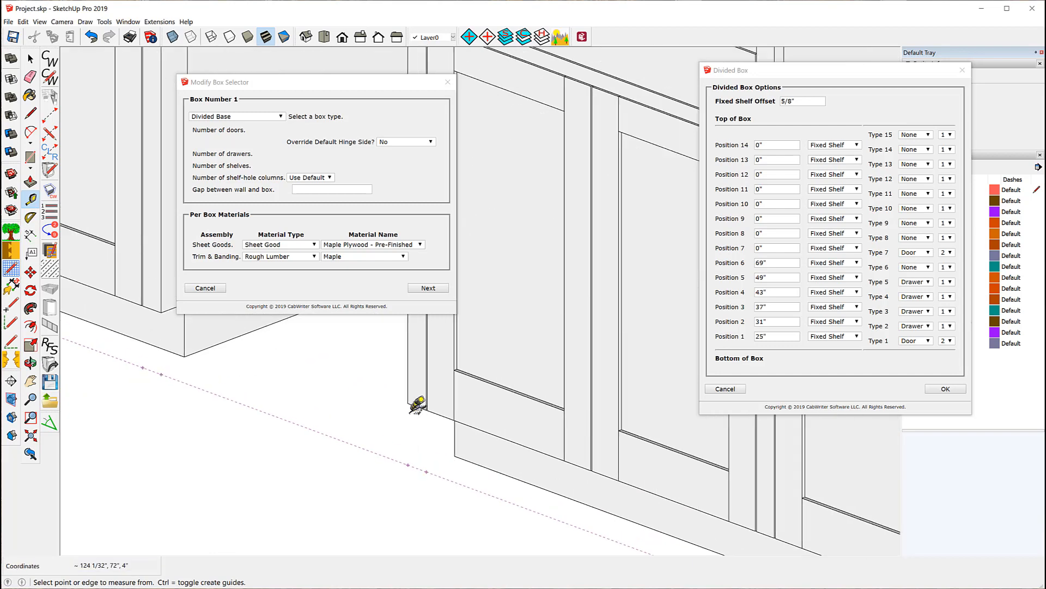
click(415, 414)
scroll(462, 470, down, 2)
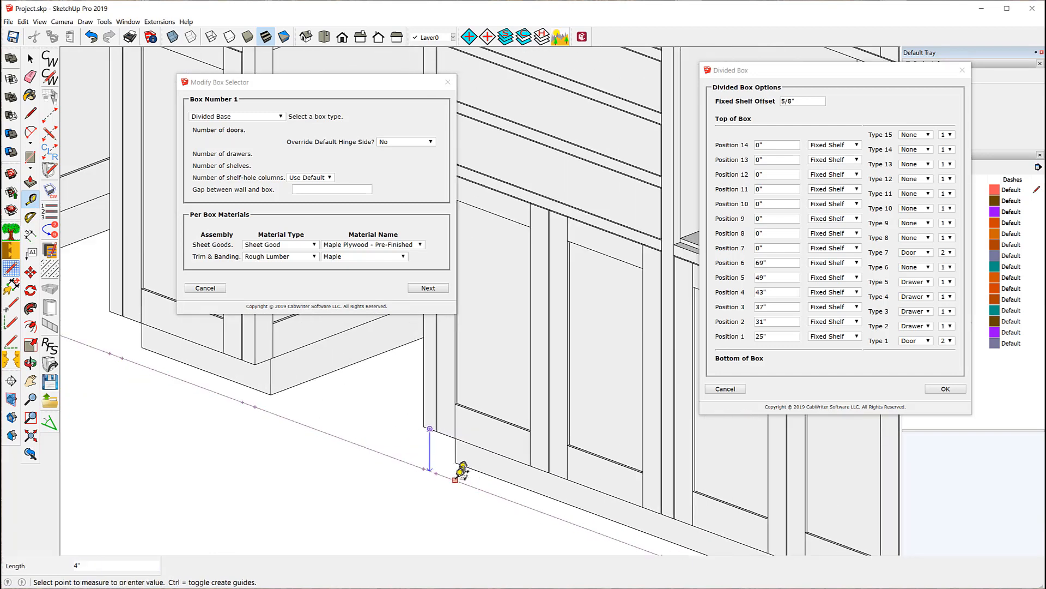
scroll(463, 470, down, 4)
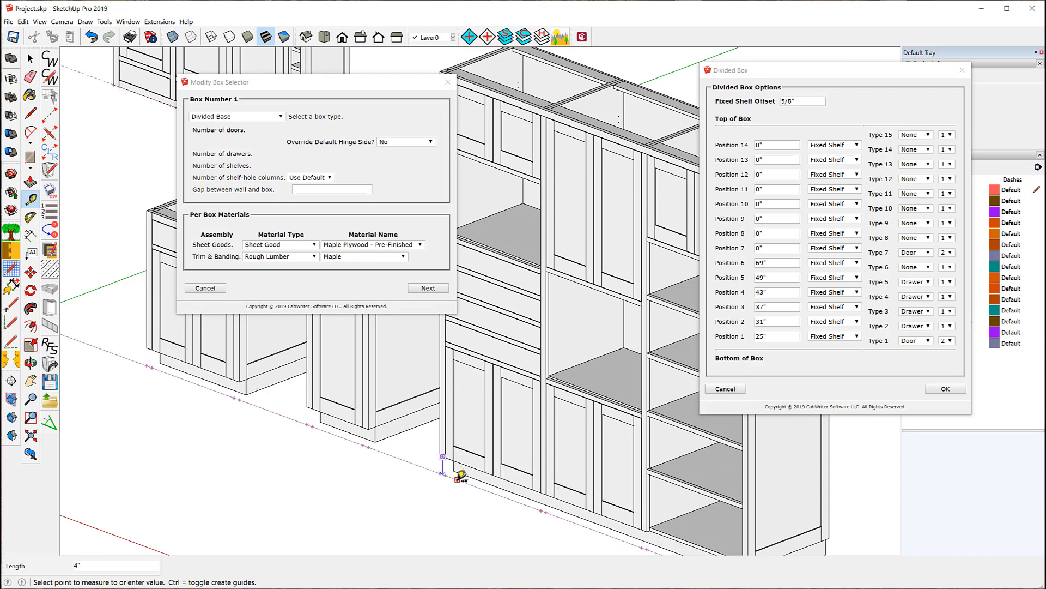
scroll(453, 411, up, 5)
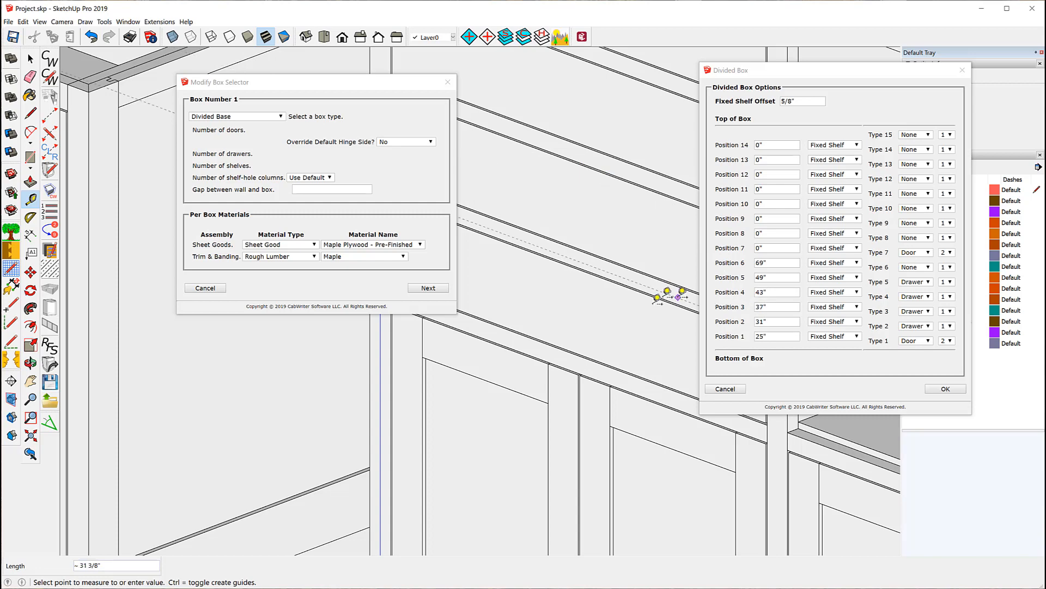
scroll(486, 362, down, 5)
scroll(491, 392, up, 2)
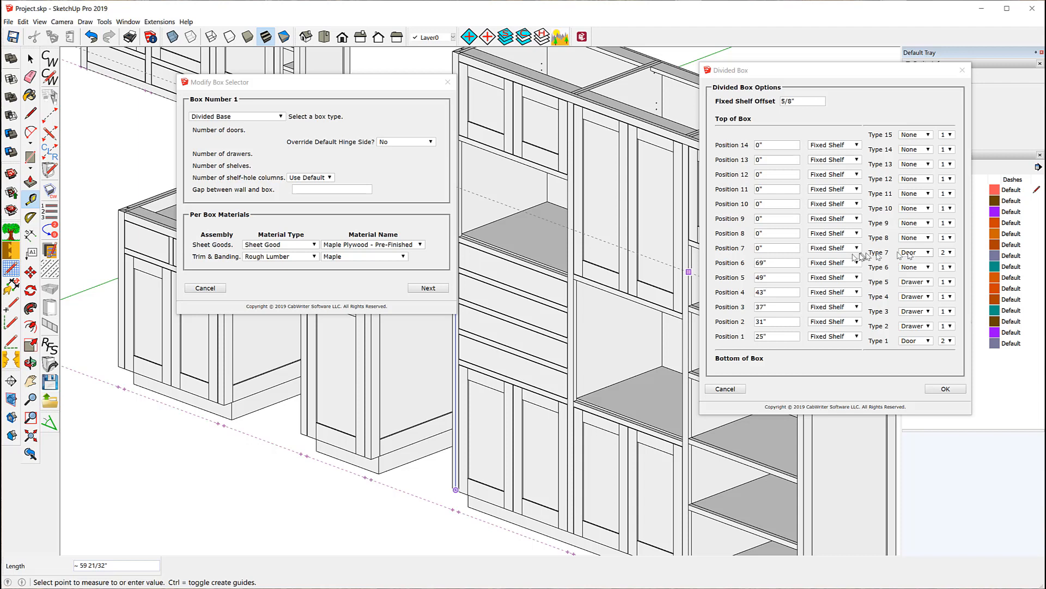
key(space)
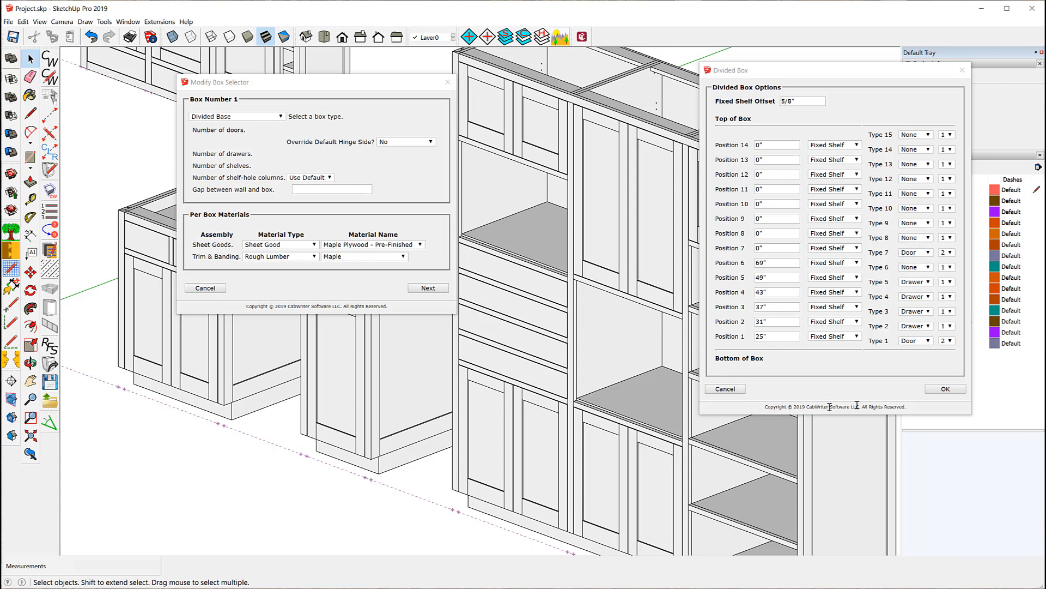
Accept the divided box options for box 1 and continue to box 2
click(935, 389)
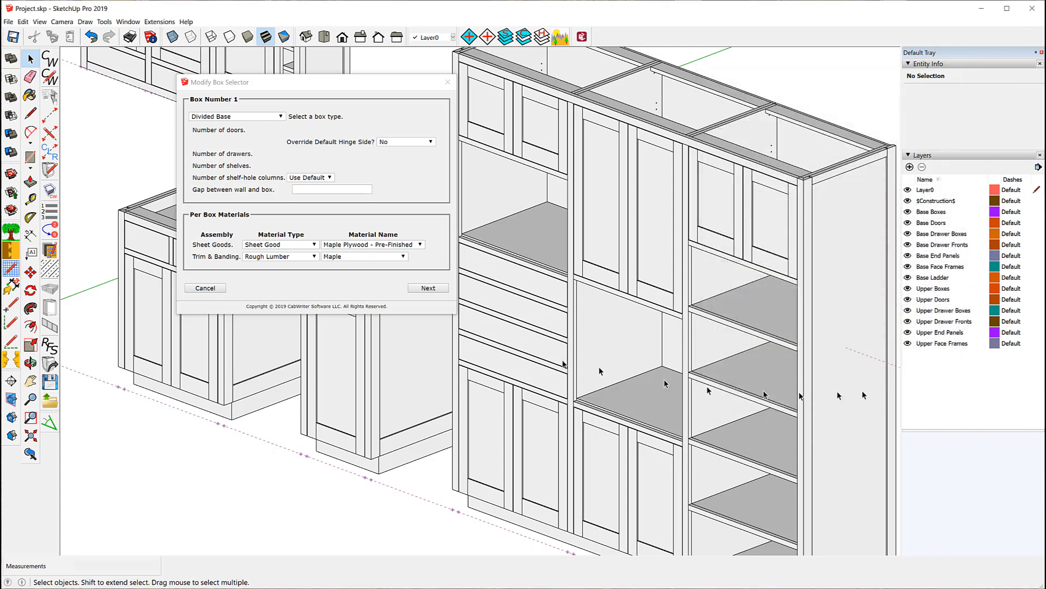
click(436, 289)
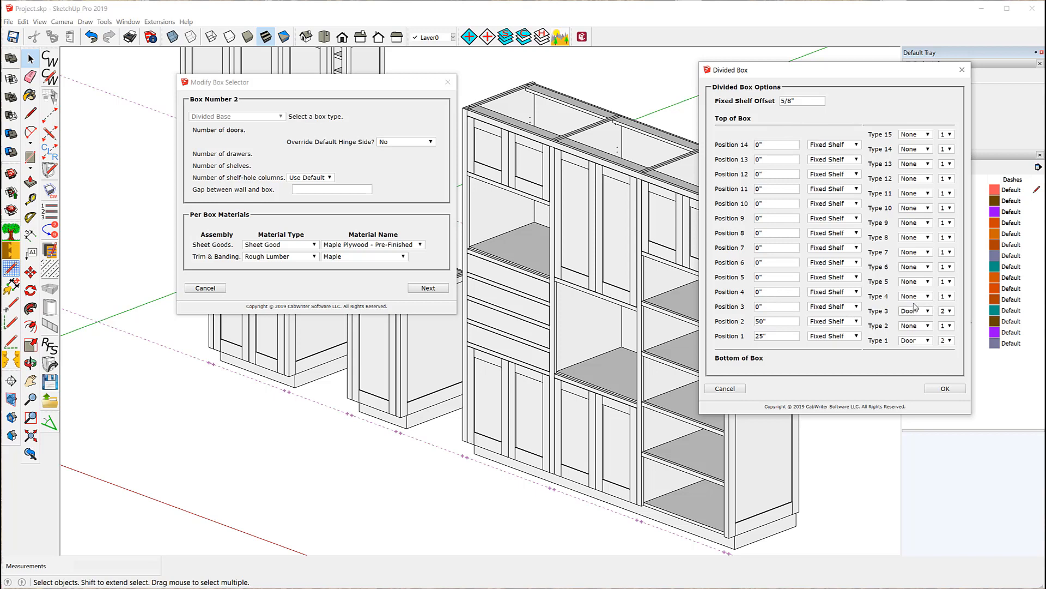
Try a Drawer for box 2's Type 2 opening, switching its count to 2 and back to 1
click(949, 311)
click(948, 327)
click(951, 327)
click(951, 328)
click(928, 326)
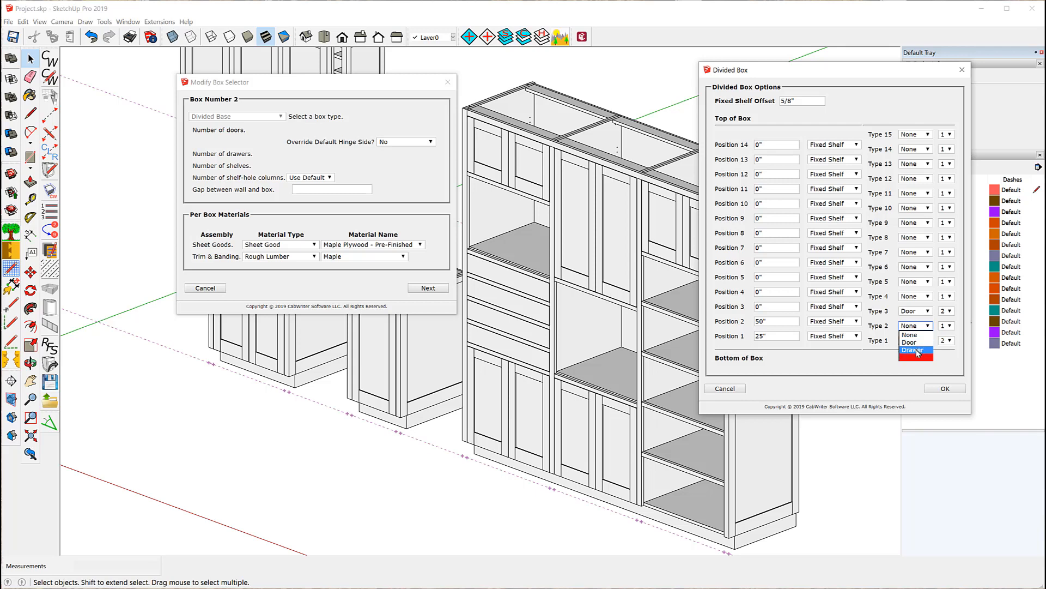
click(919, 350)
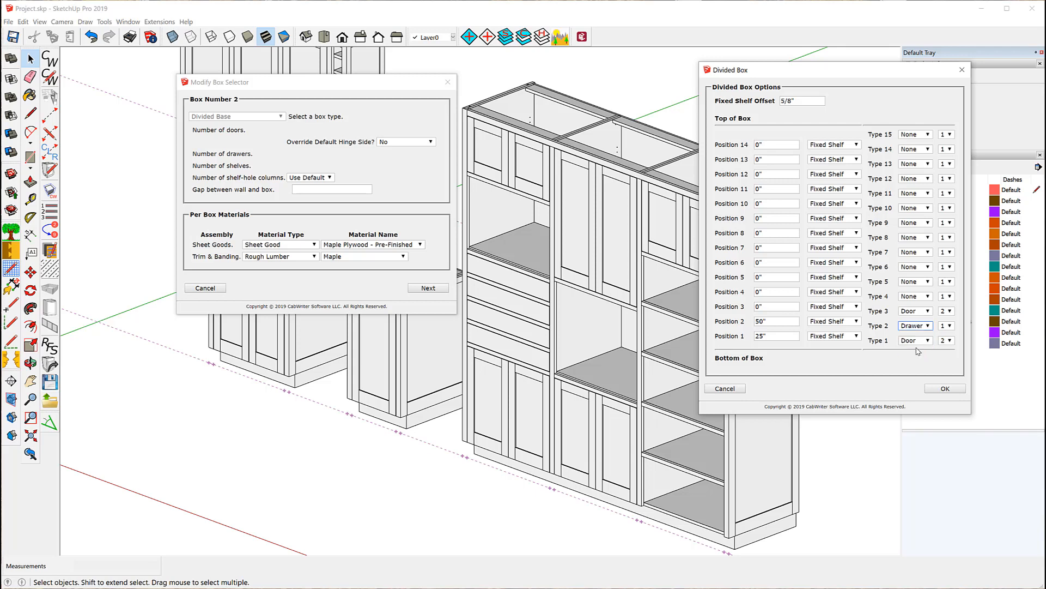
click(949, 325)
click(945, 343)
click(951, 328)
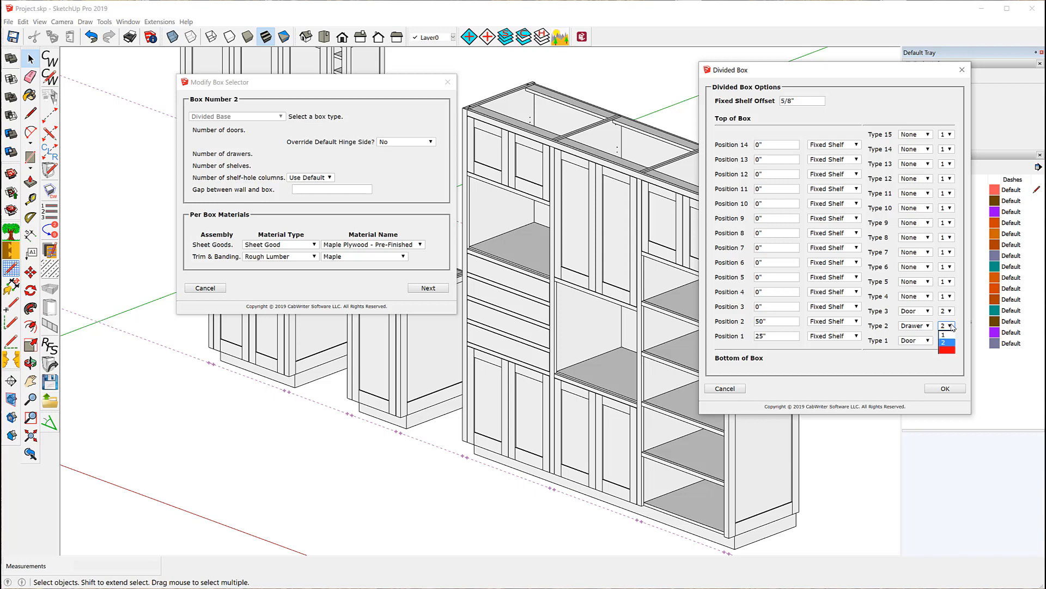
click(946, 335)
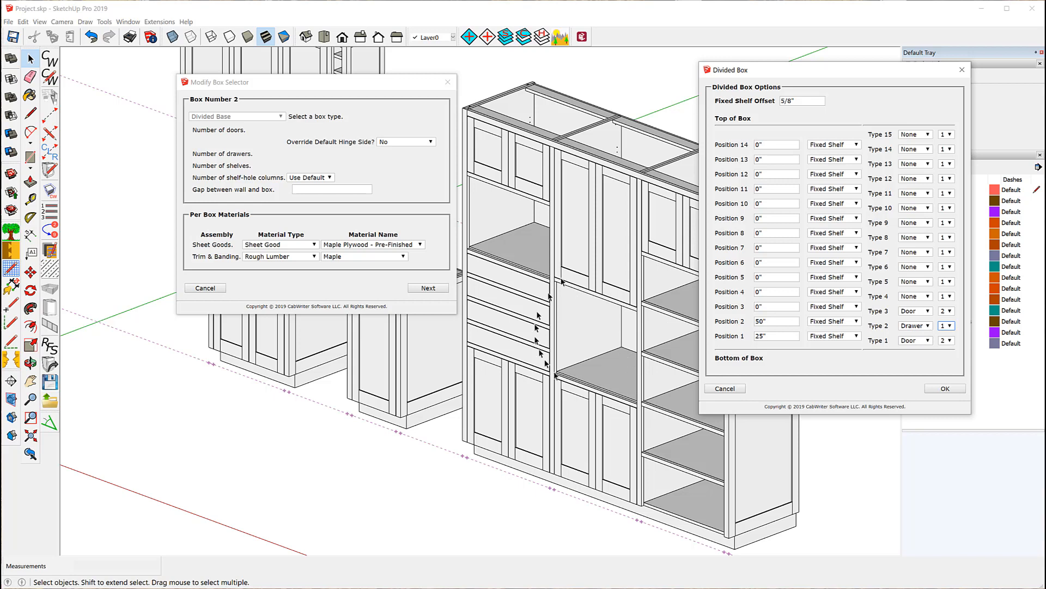
For box 2, set Type 2 to Door with count 2 and Type 3 to None with count 1, and accept the options
click(928, 325)
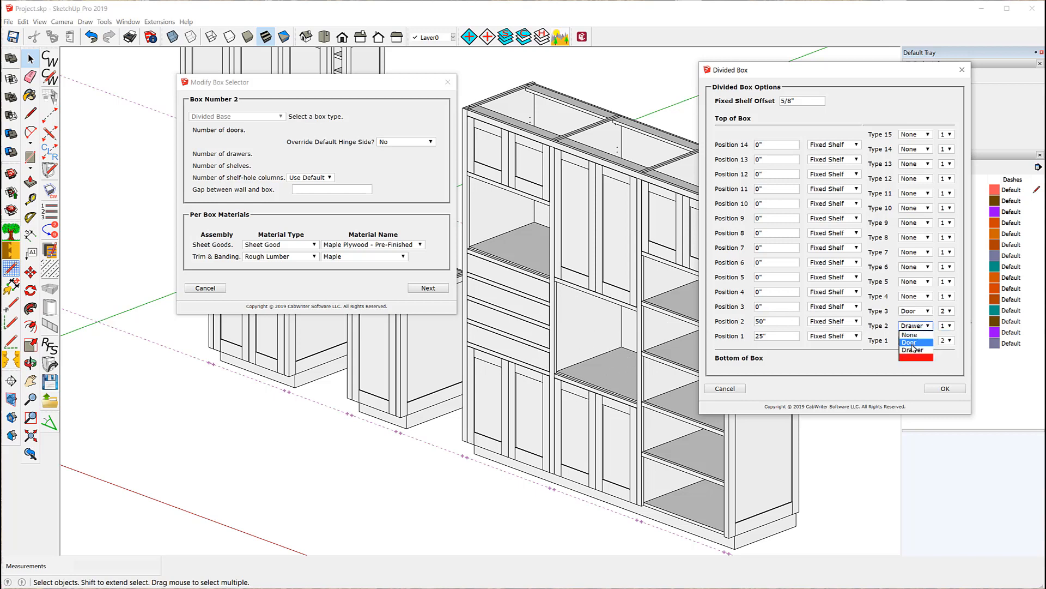
click(915, 342)
click(949, 325)
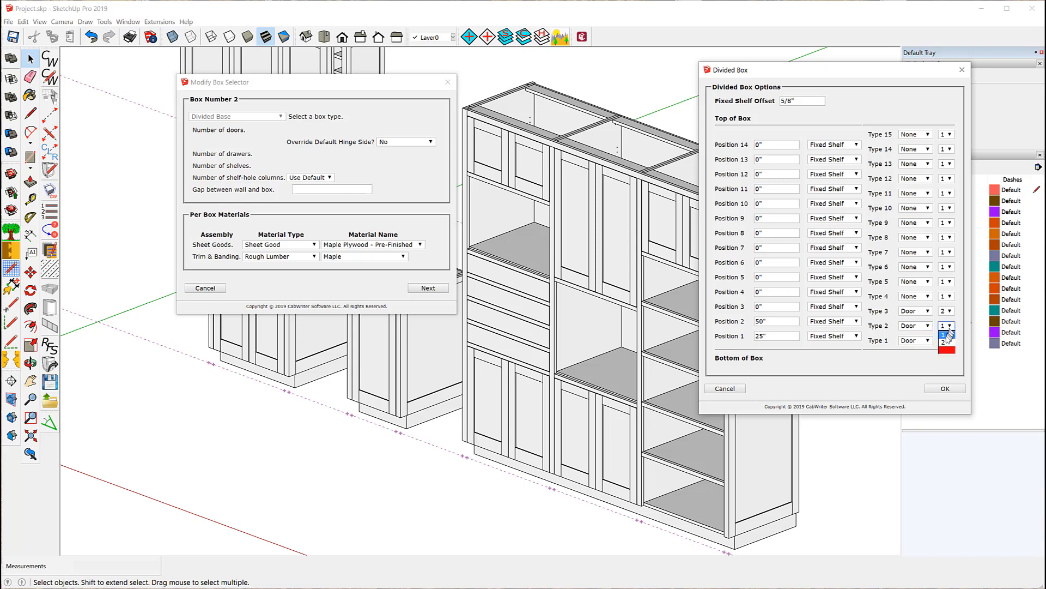
click(945, 344)
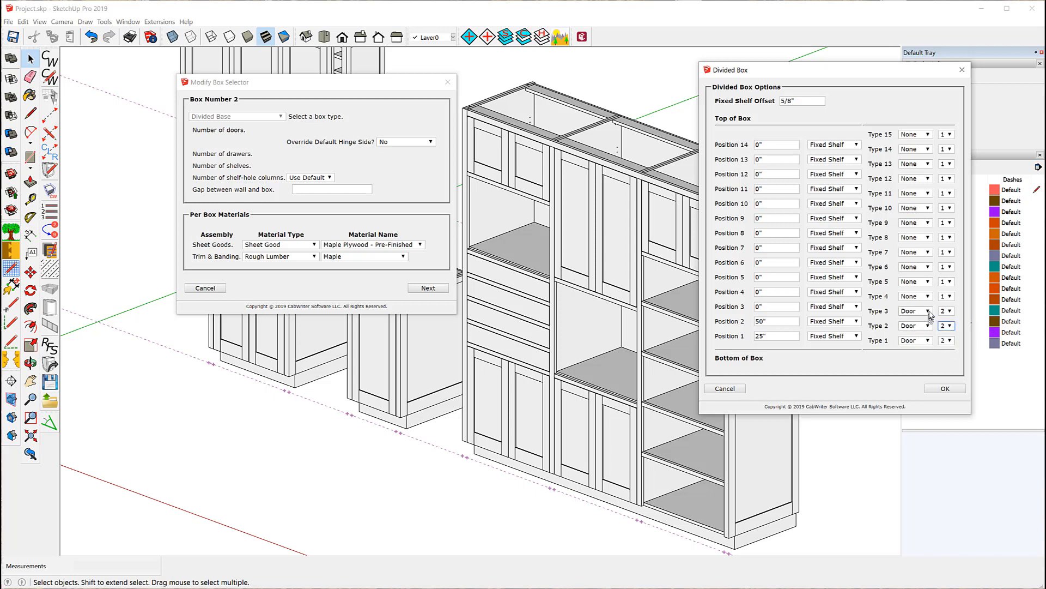
click(928, 311)
click(916, 319)
click(948, 312)
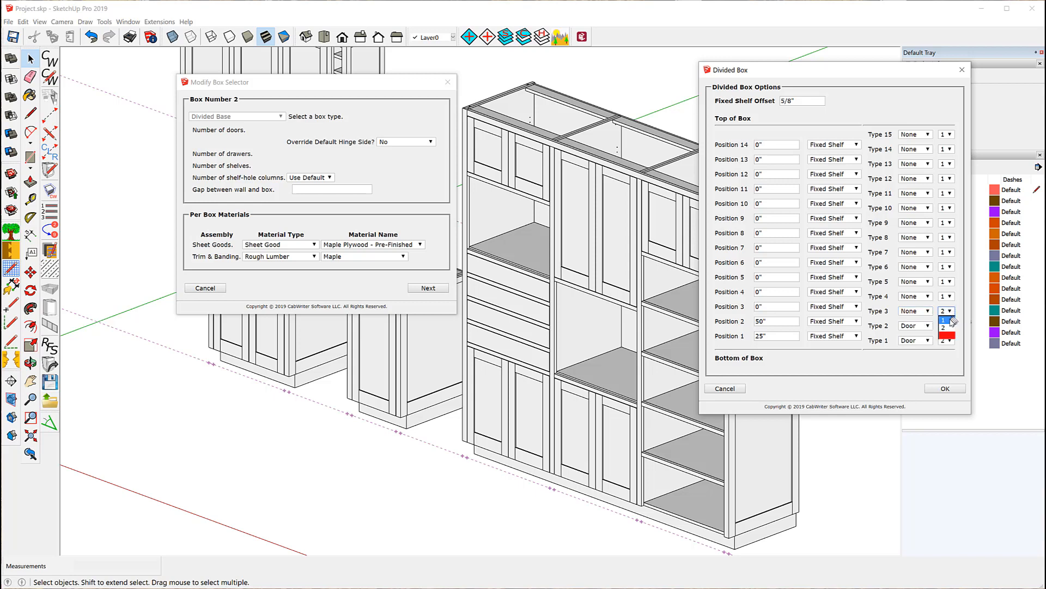
click(951, 321)
click(943, 389)
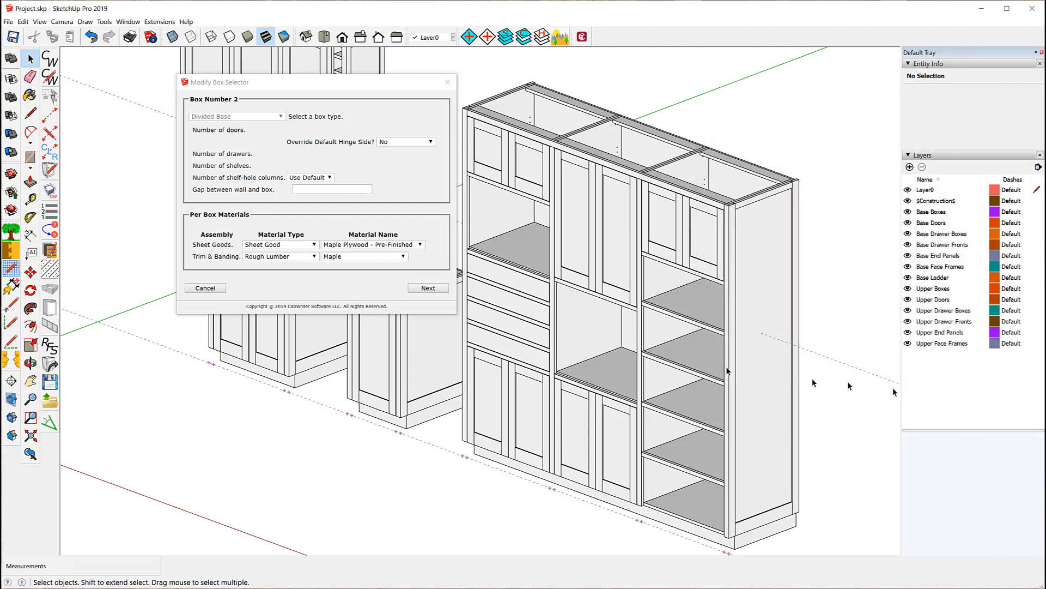
Continue to box 3, accept its divided box options, and complete the tall cabinet edit
click(428, 288)
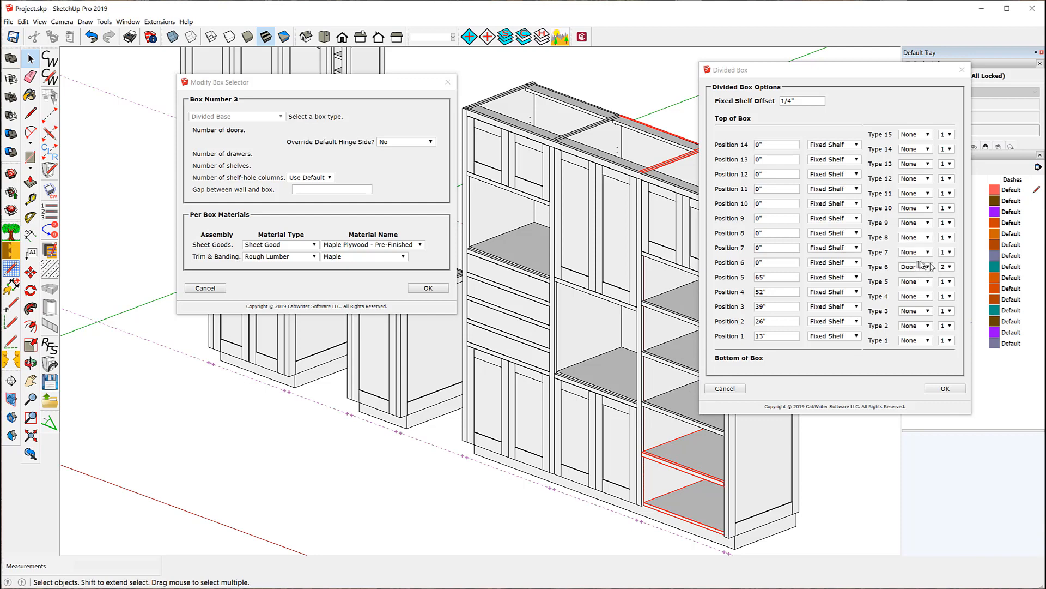
click(945, 388)
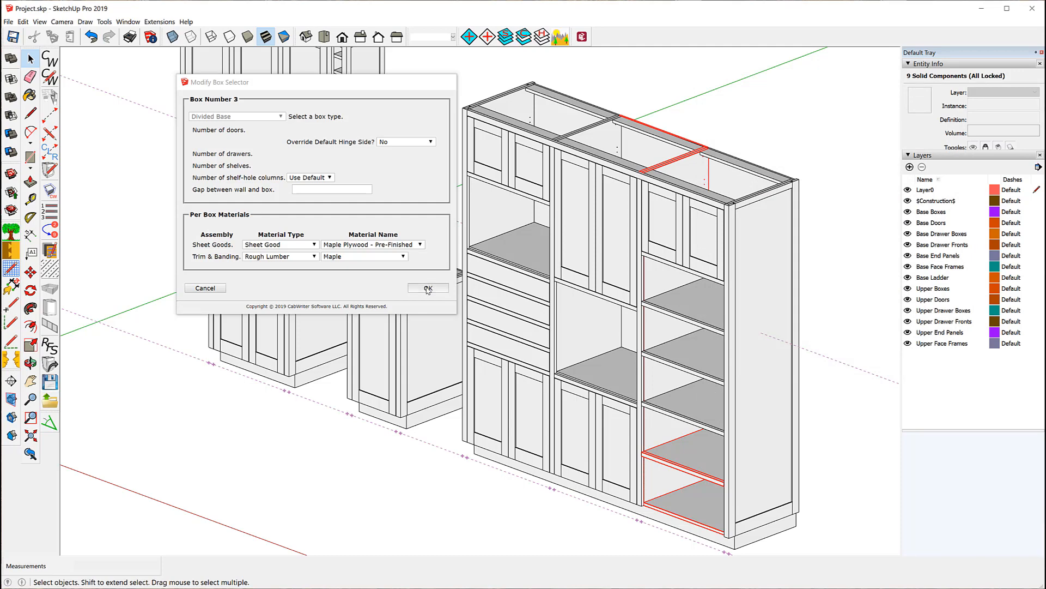
click(427, 289)
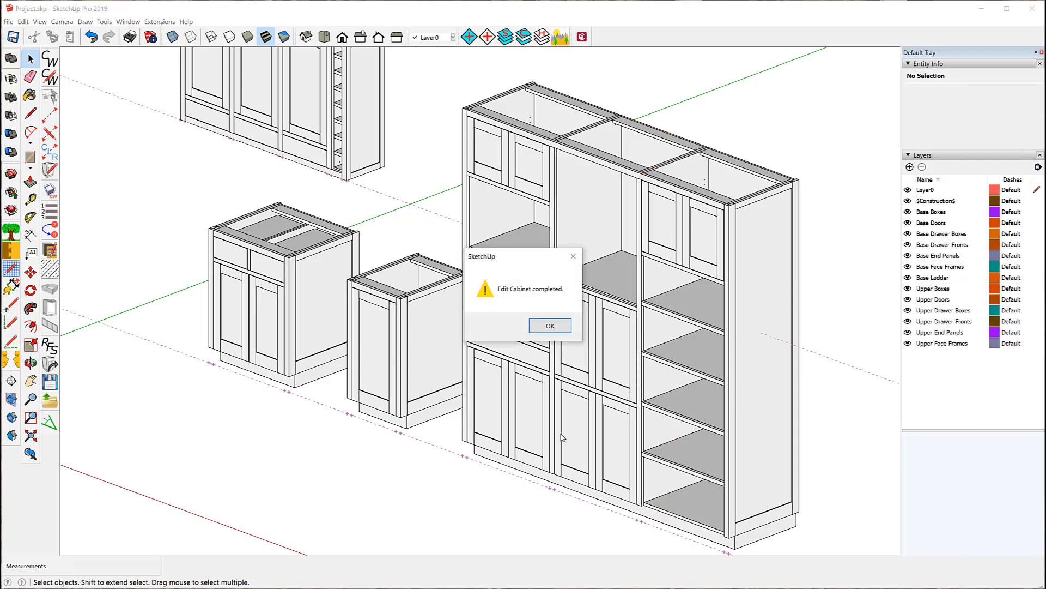
click(546, 326)
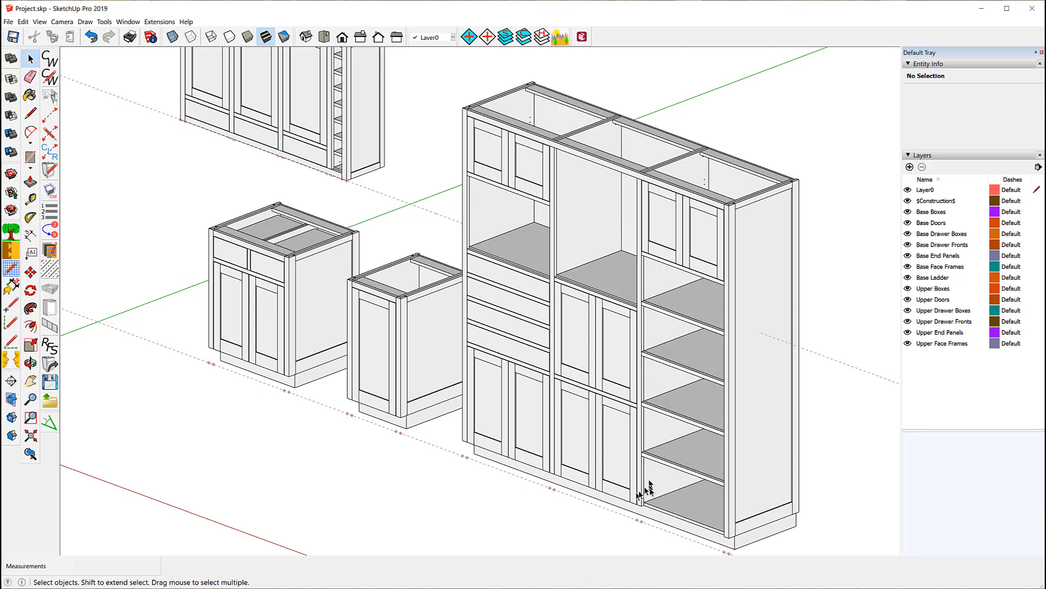
Open the divided upper cabinet for editing with its stored defaults, and move the two box dialogs clear of the cabinet
scroll(584, 434, down, 3)
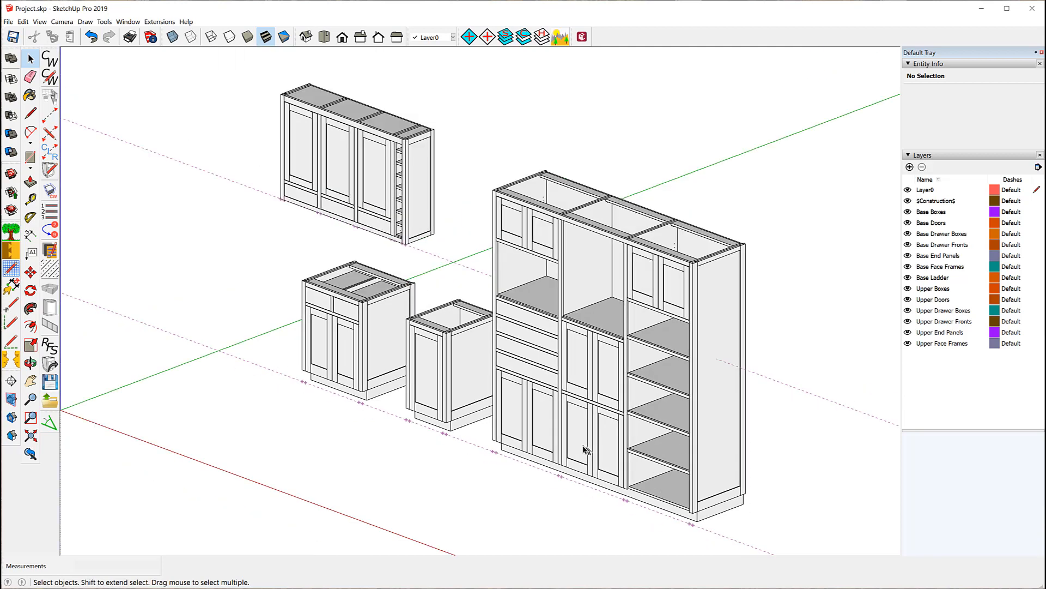
scroll(273, 82, up, 3)
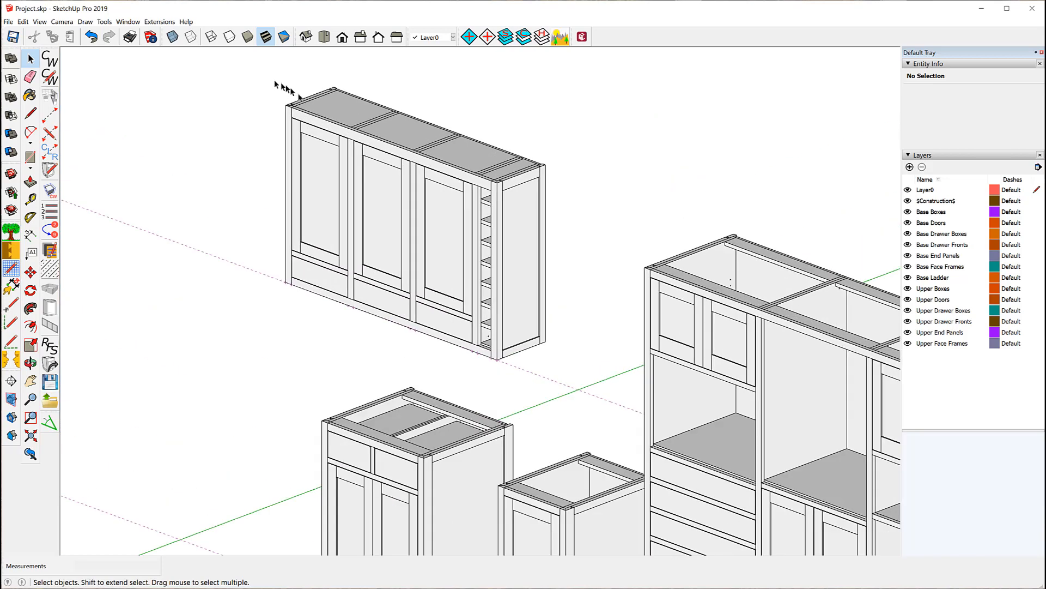
click(322, 125)
right_click(322, 124)
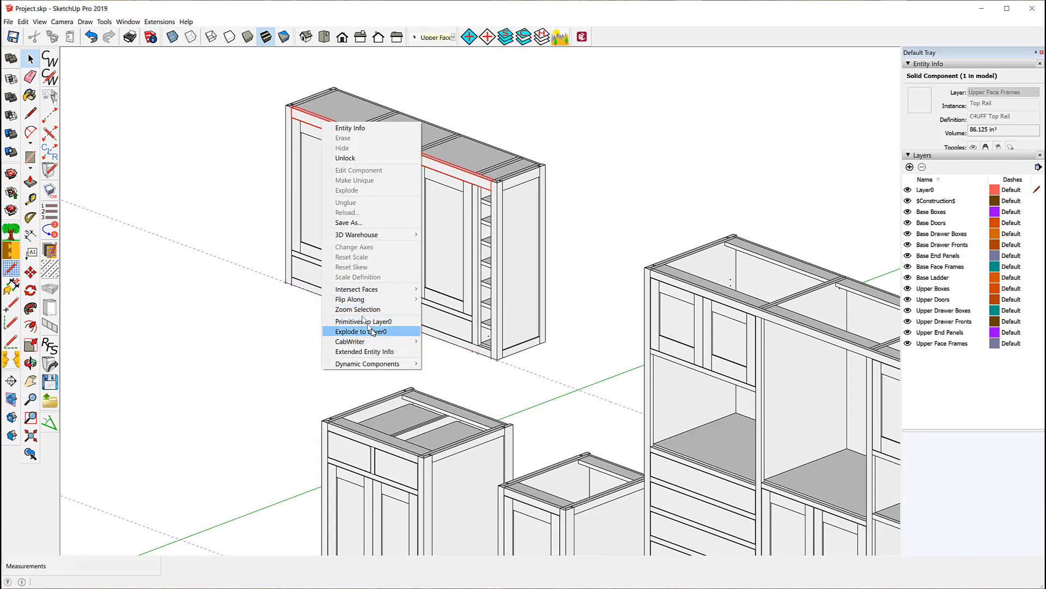
mouse_move(376, 342)
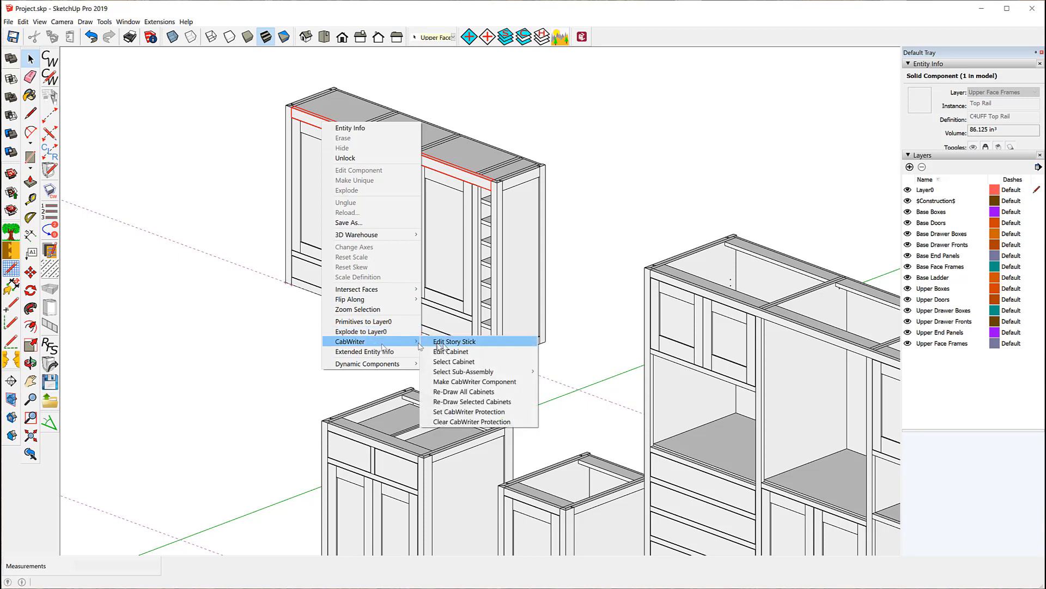
click(478, 352)
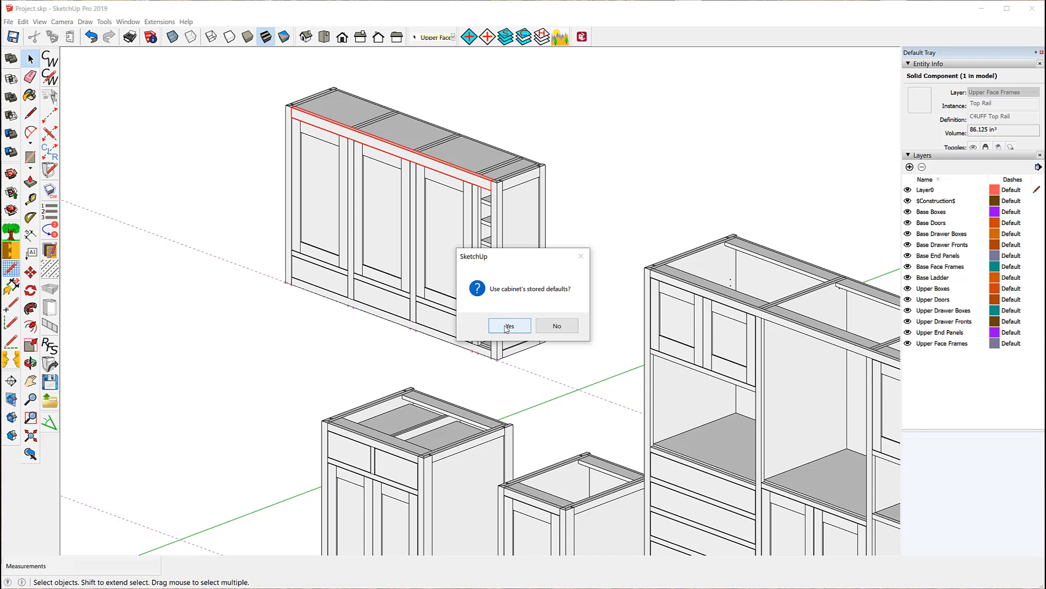
click(507, 327)
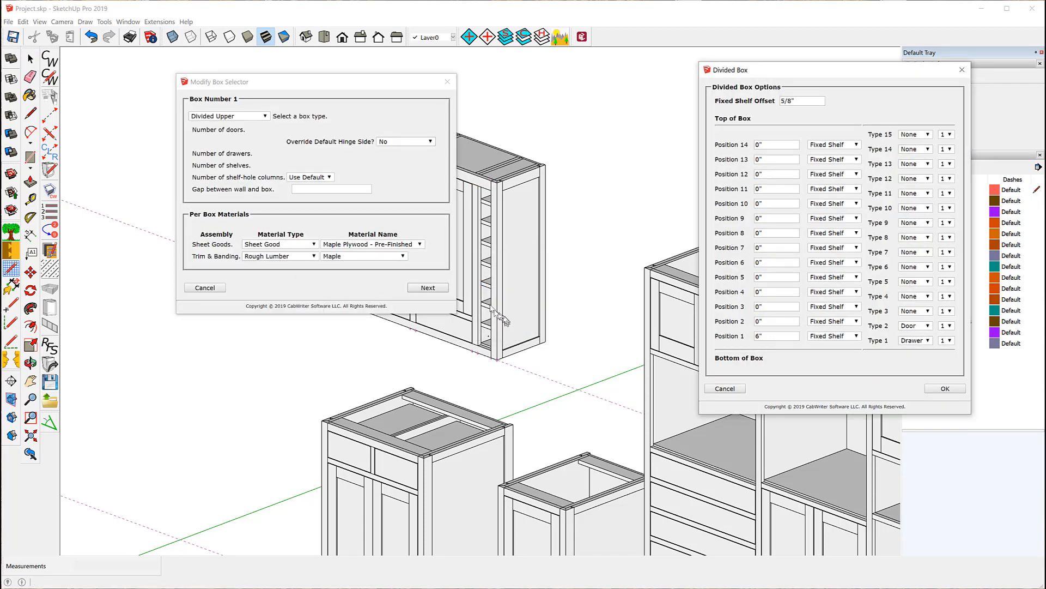
drag(248, 85, 139, 318)
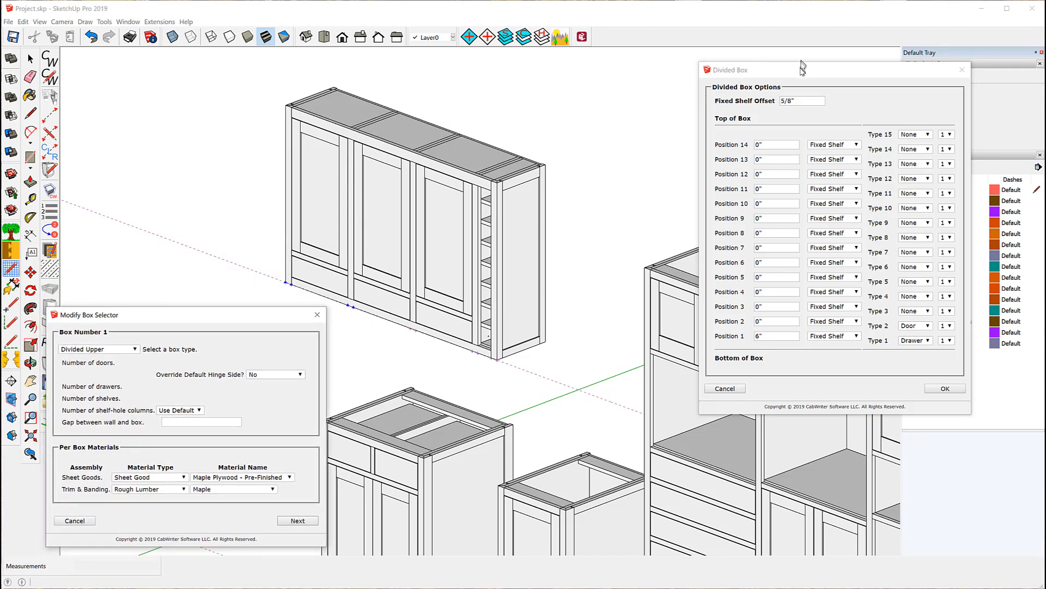
drag(791, 66, 647, 82)
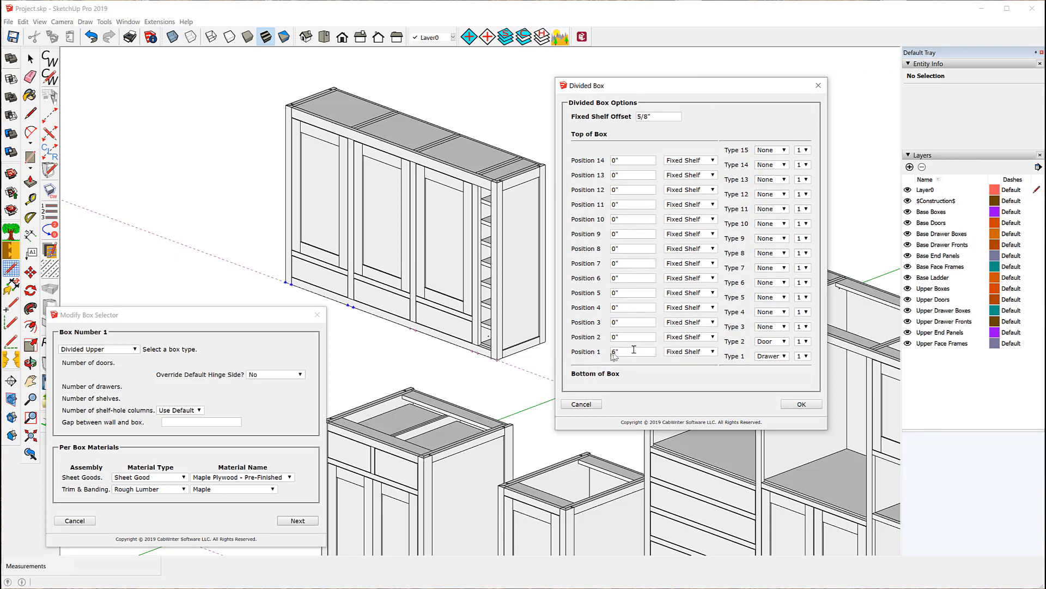
Accept the divided box options for boxes 1, 2 and 3, and complete the upper cabinet edit
click(332, 267)
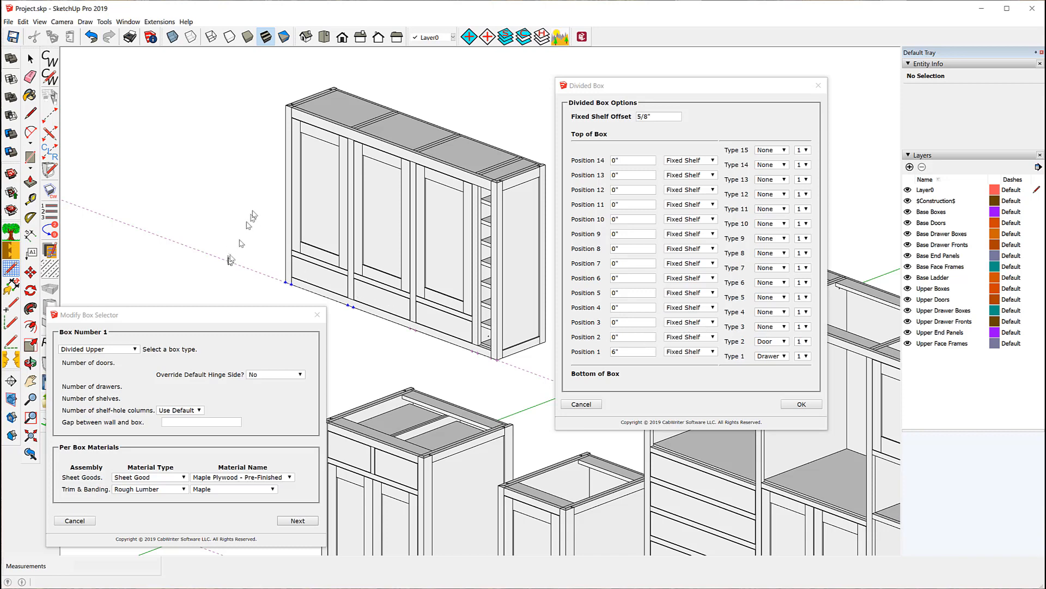
click(806, 404)
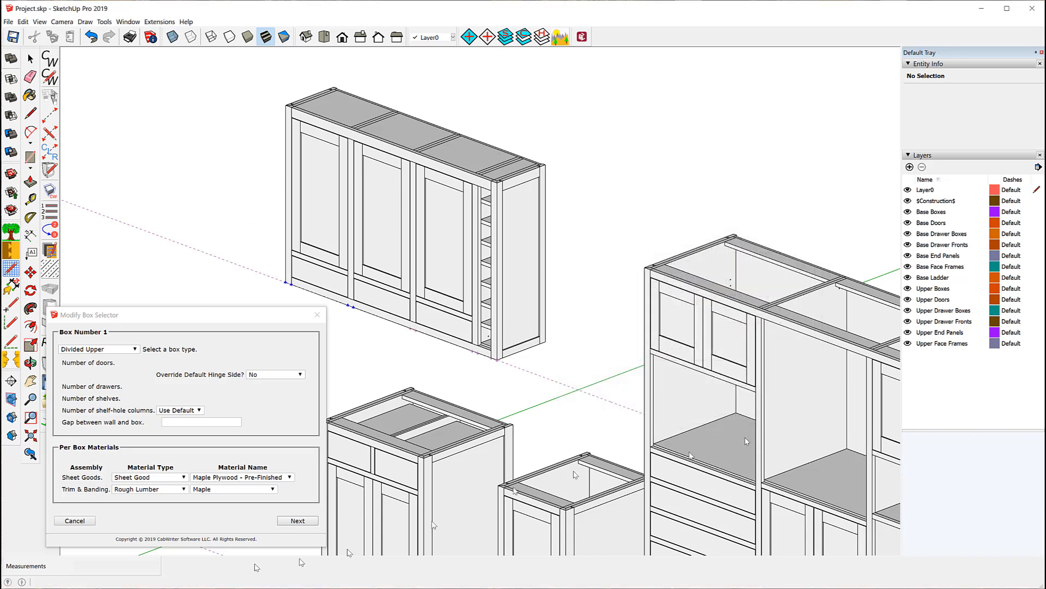
click(301, 522)
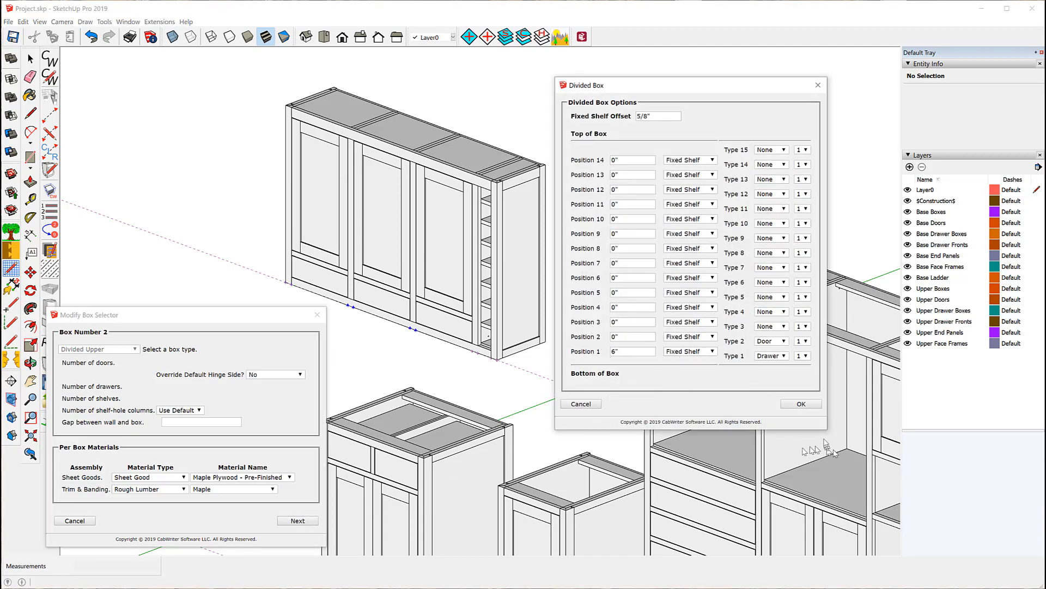
click(803, 403)
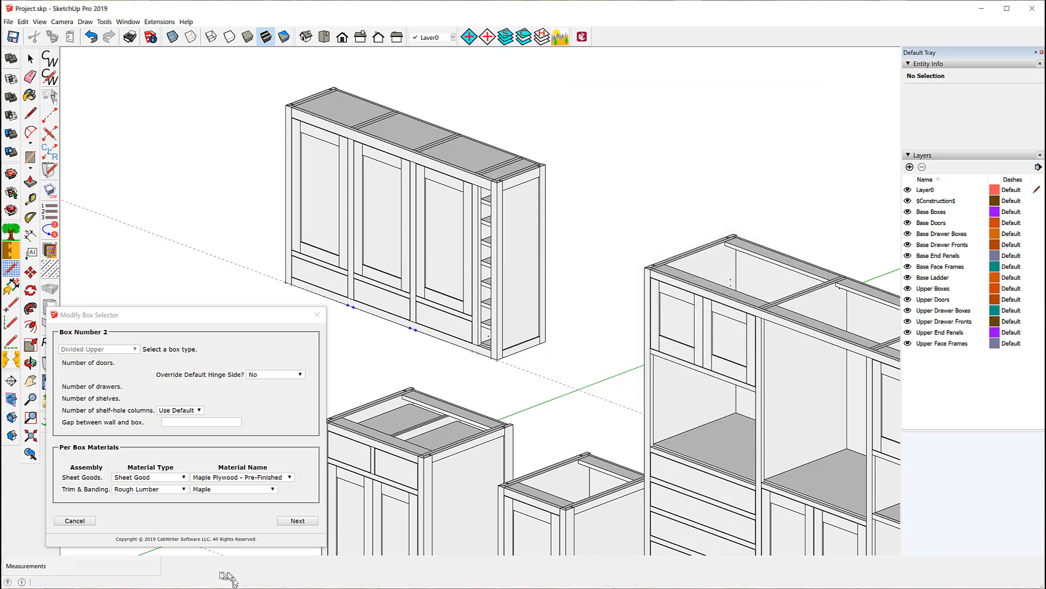
click(299, 522)
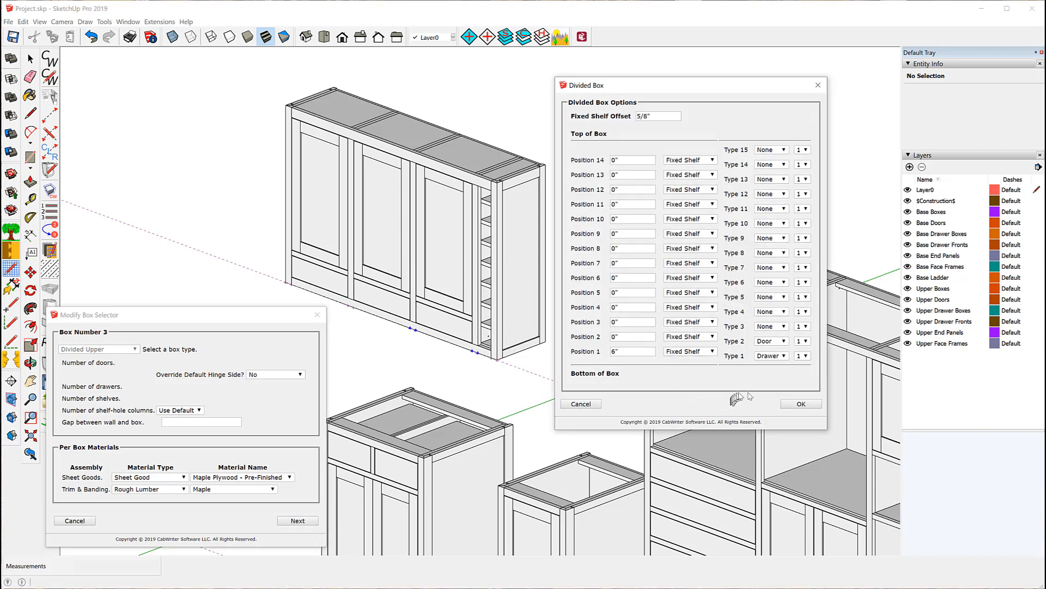
click(799, 405)
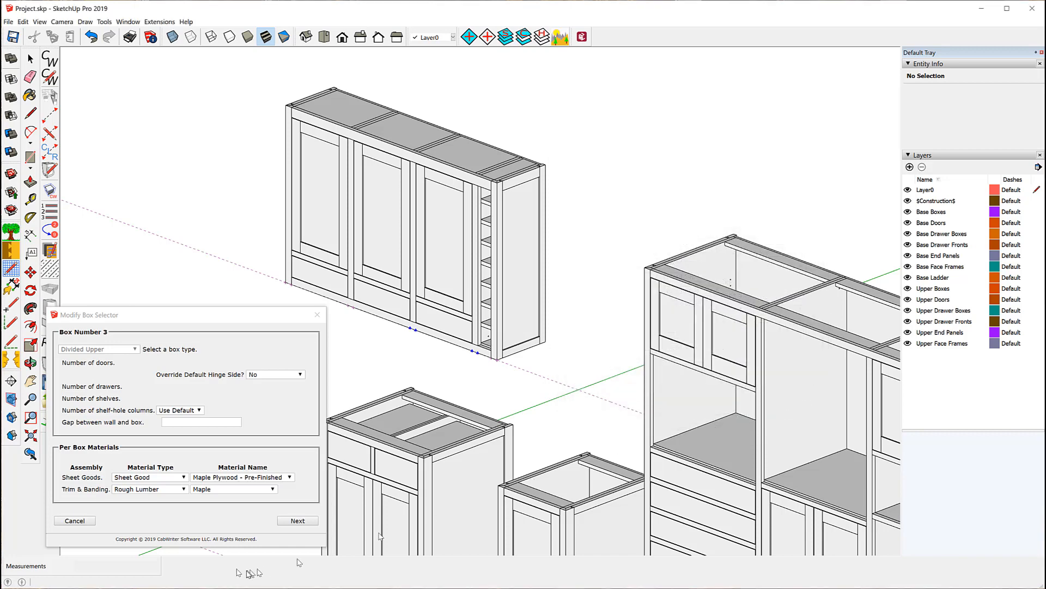
click(299, 521)
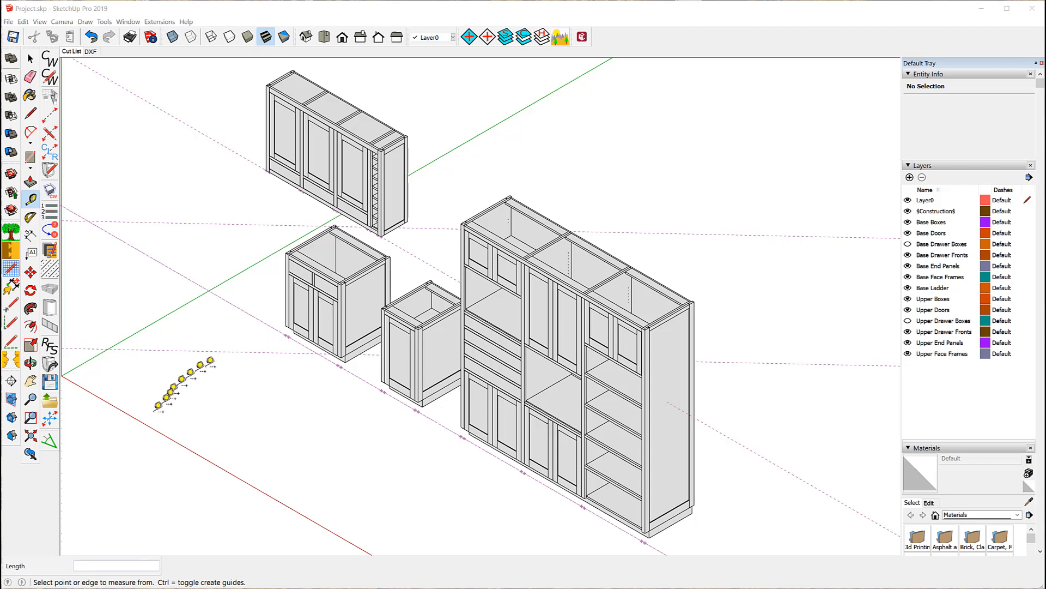
click(30, 58)
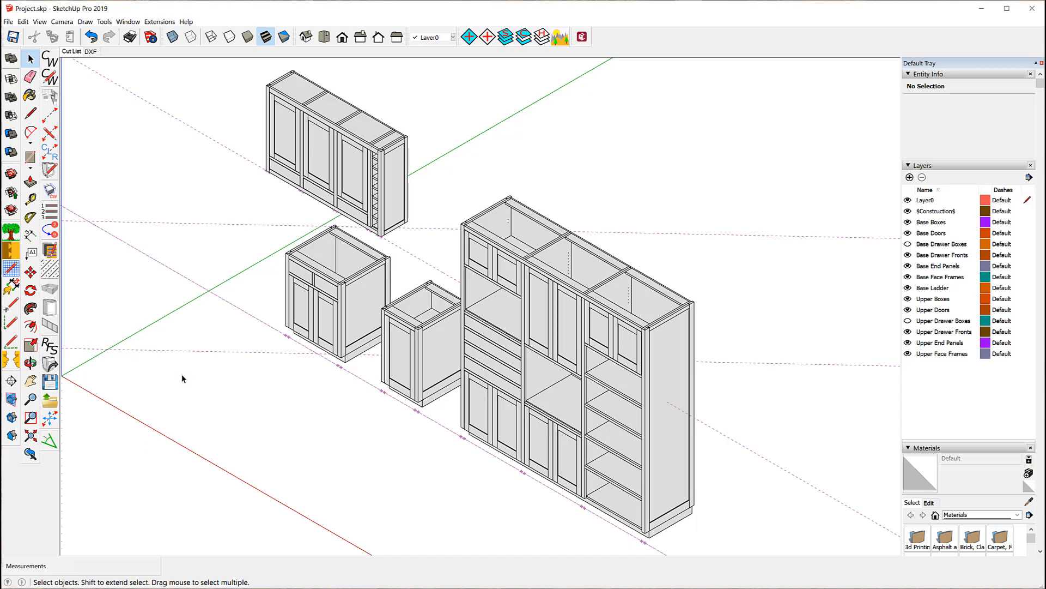
scroll(256, 419, down, 4)
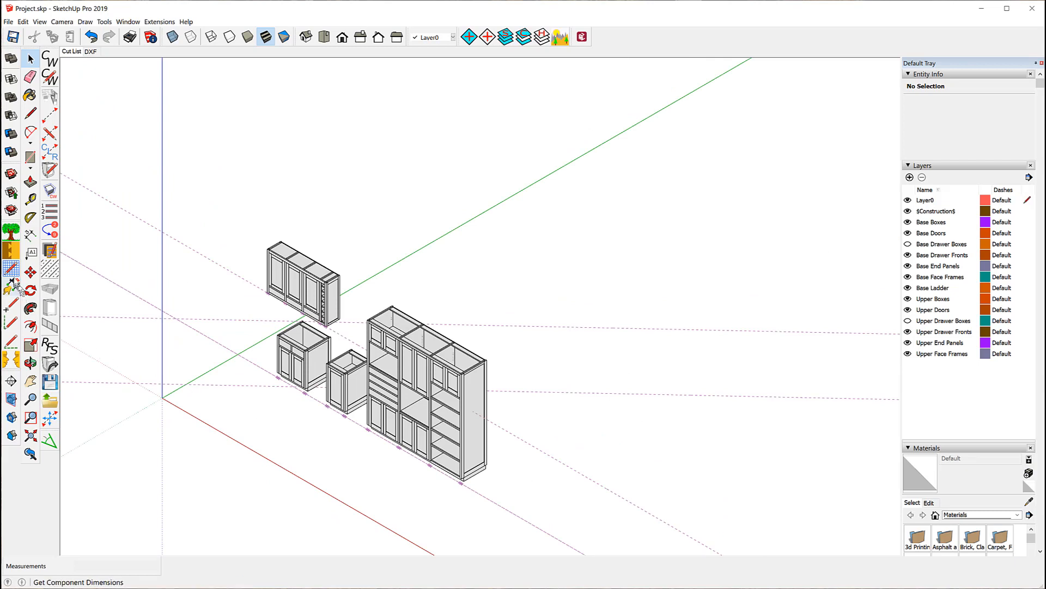
click(31, 218)
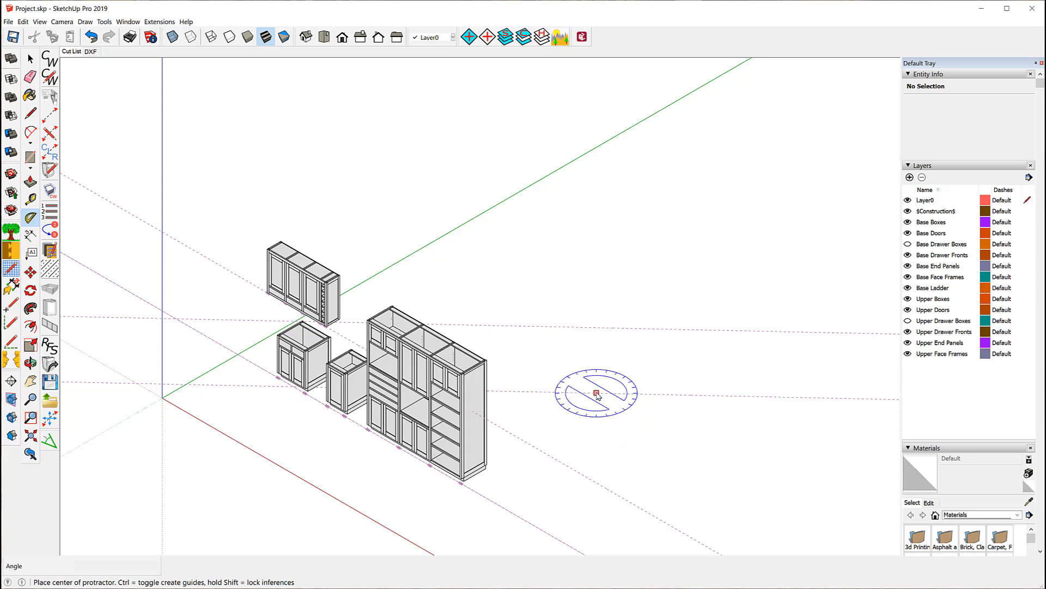
click(596, 392)
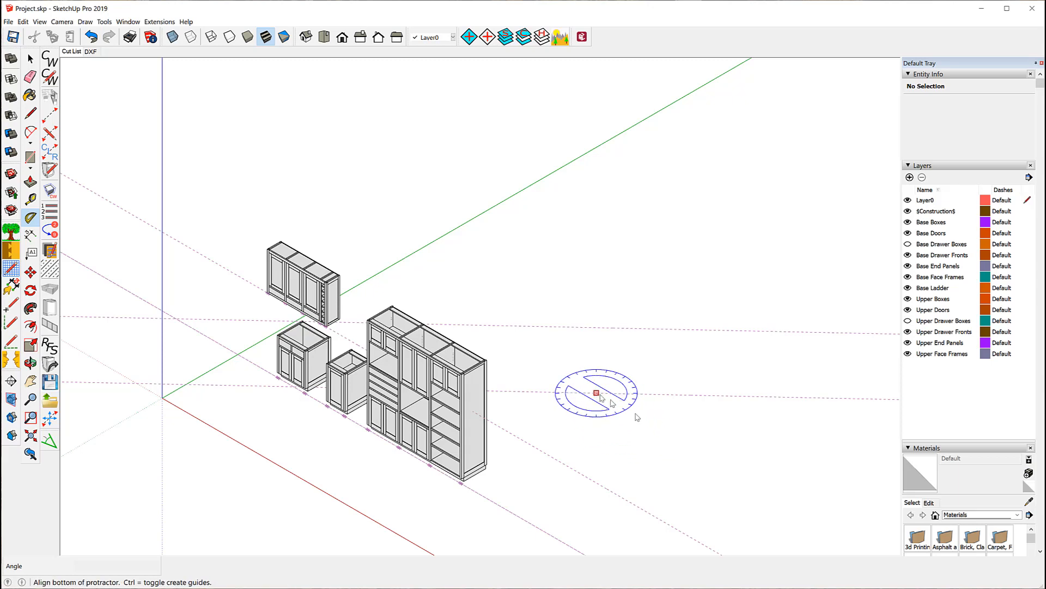
click(732, 463)
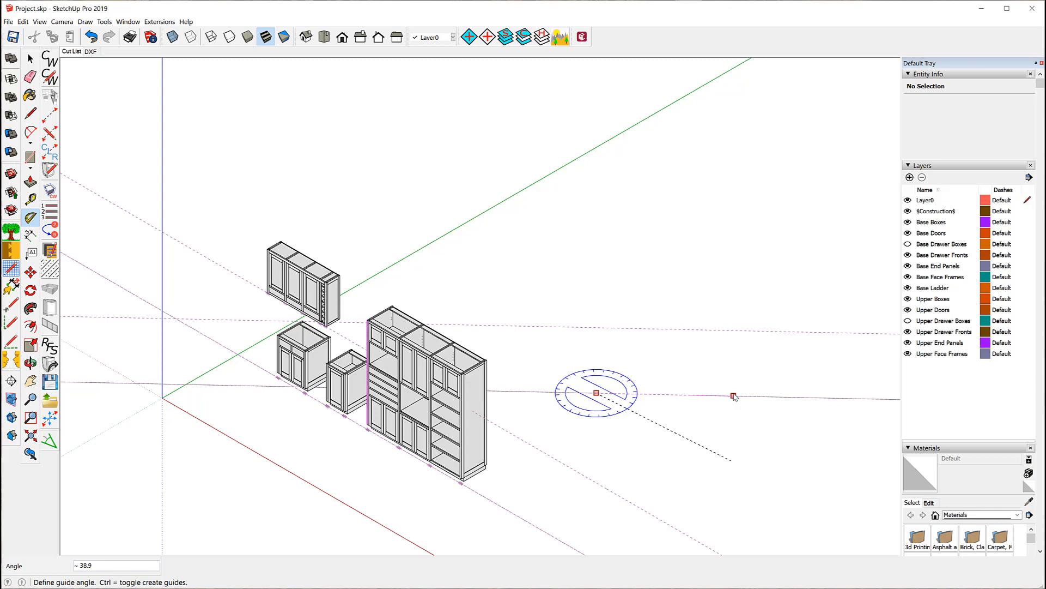
key(Escape)
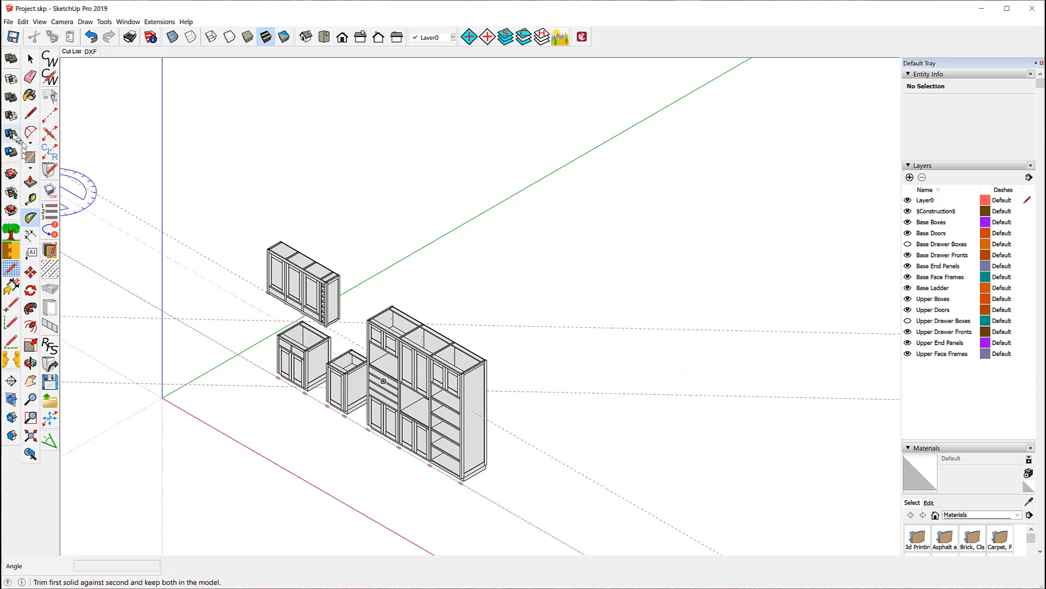
click(36, 202)
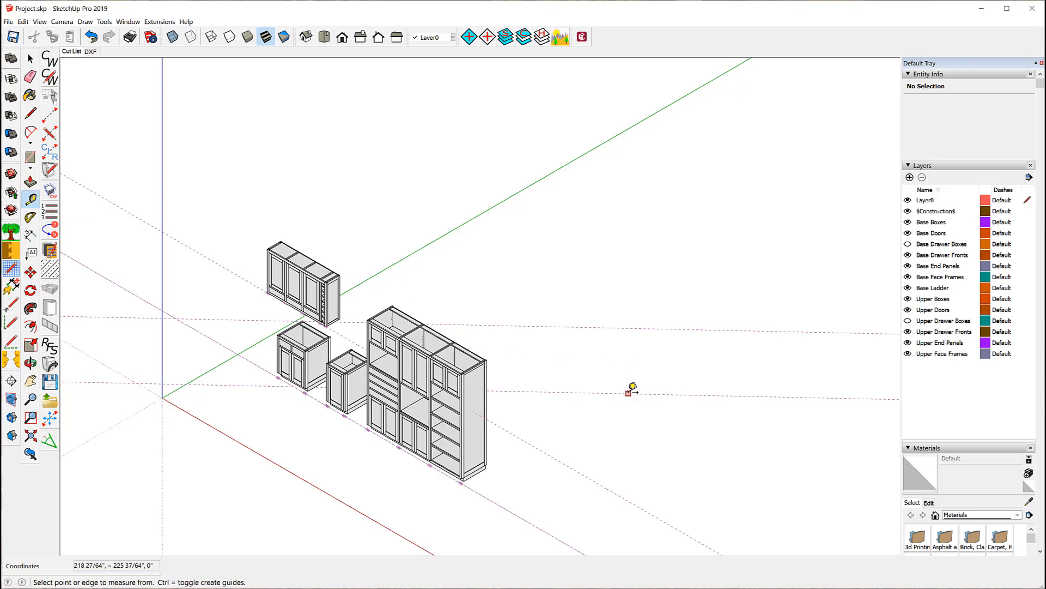
click(628, 393)
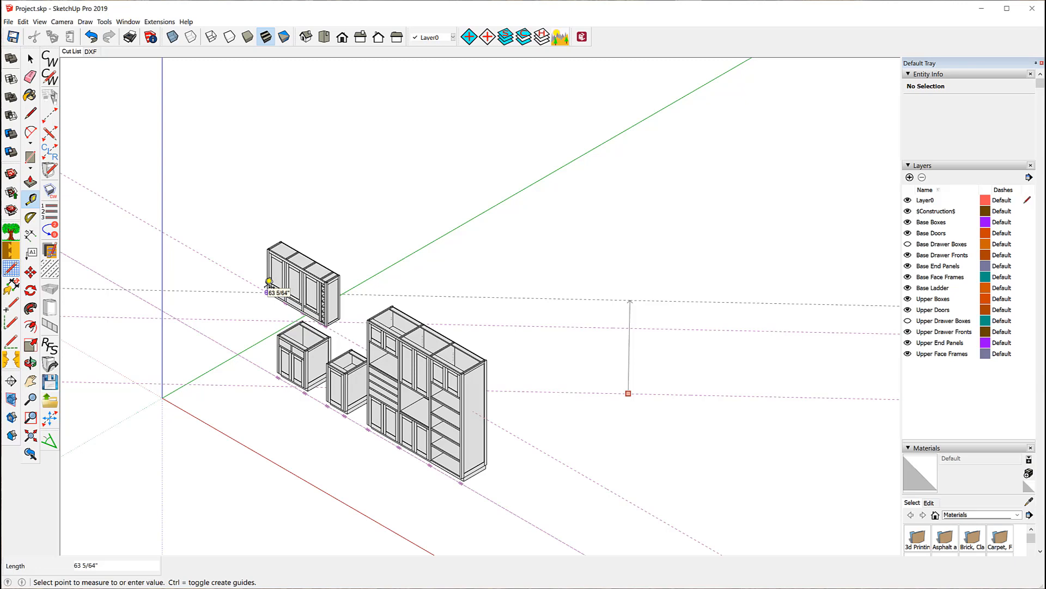
key(Escape)
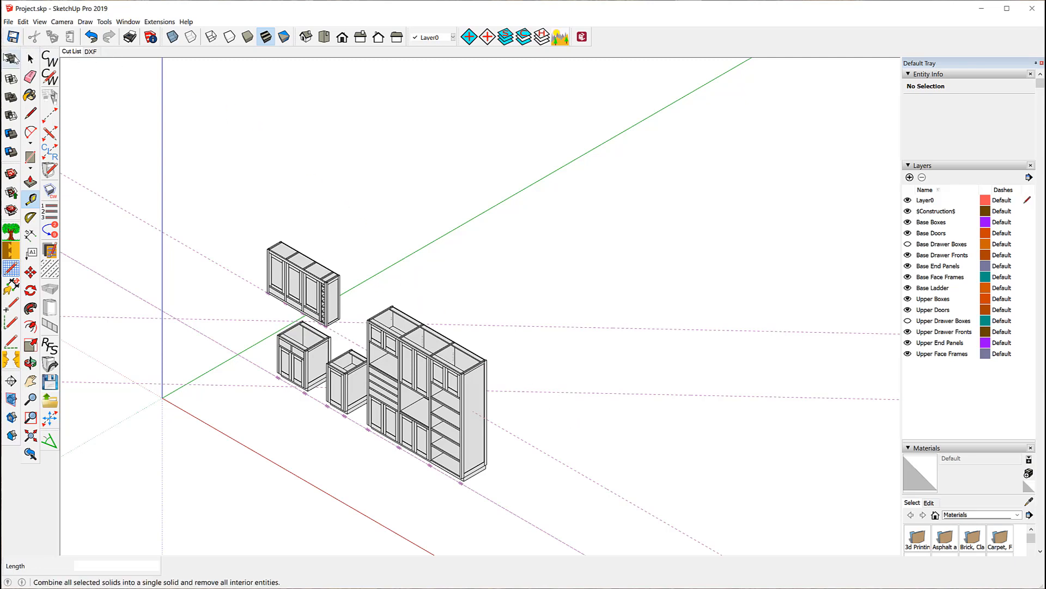
Use Move Cabinet to relocate the tall cabinet onto the nearer crossing guide line, with its second end point directed back toward the other cabinets
click(31, 59)
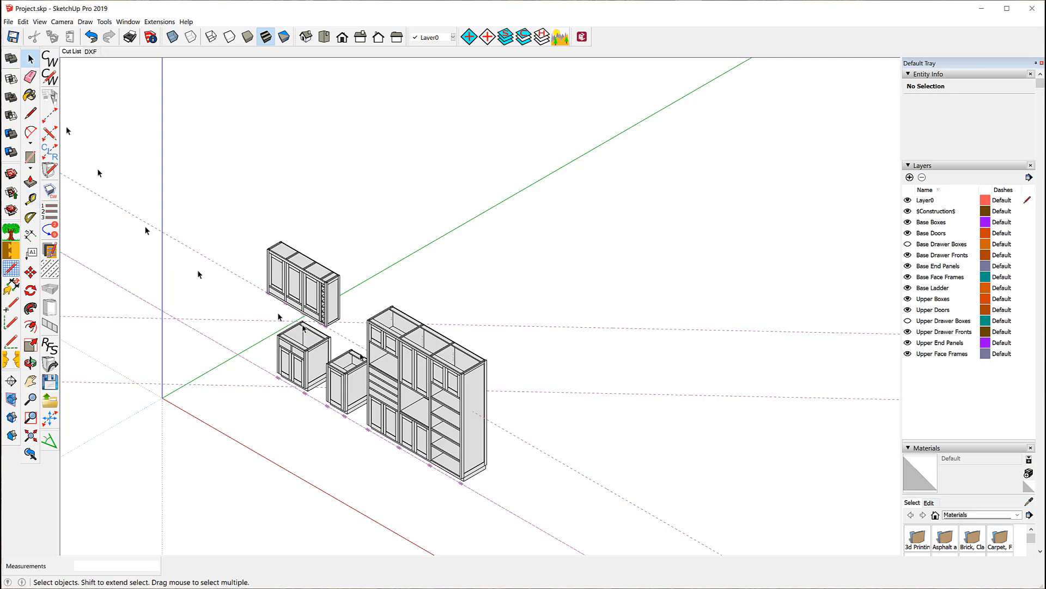
click(444, 402)
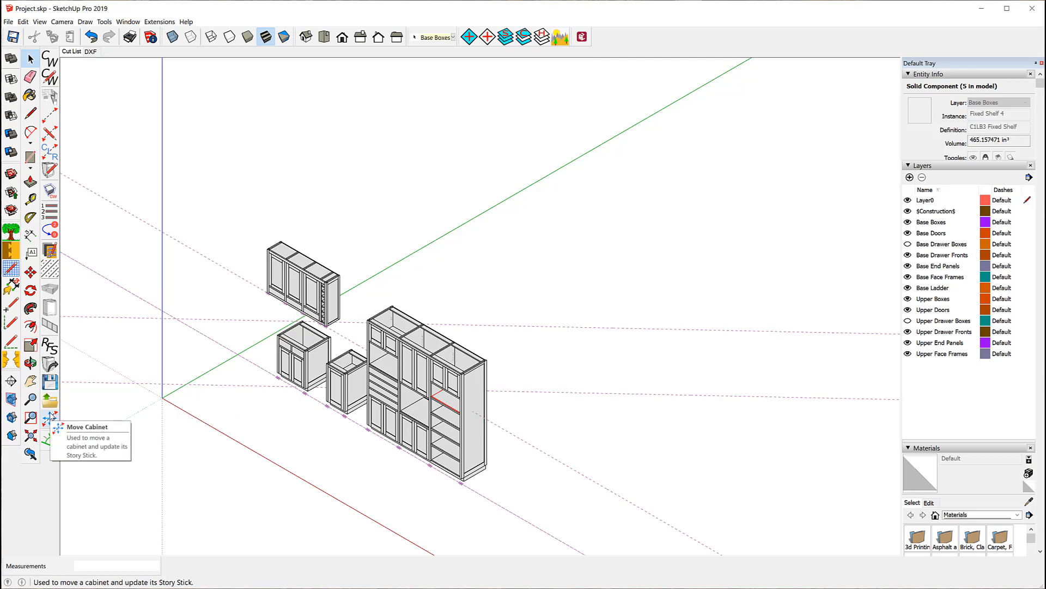
click(50, 417)
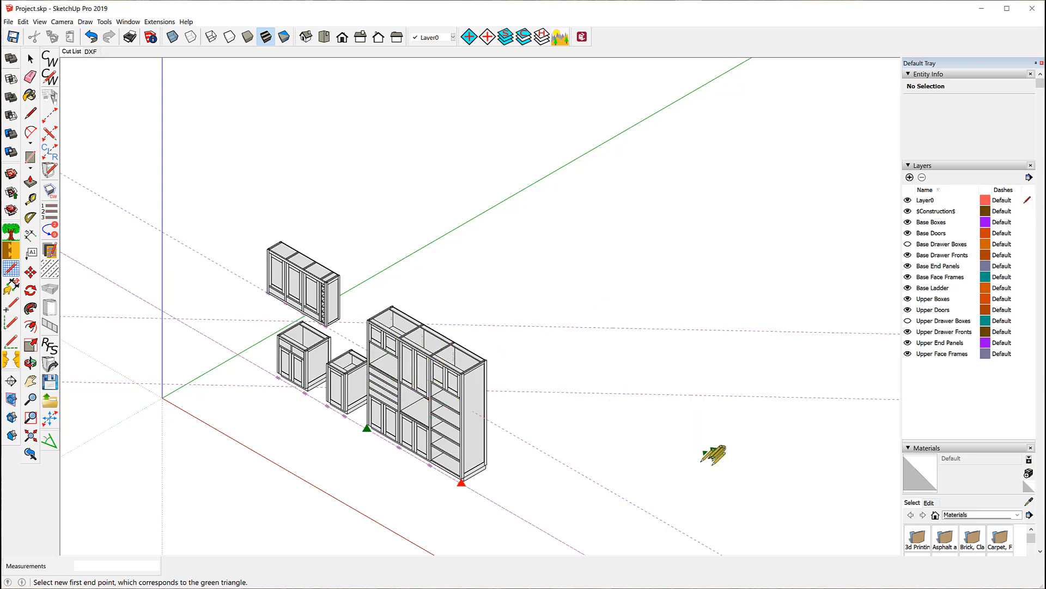
click(825, 396)
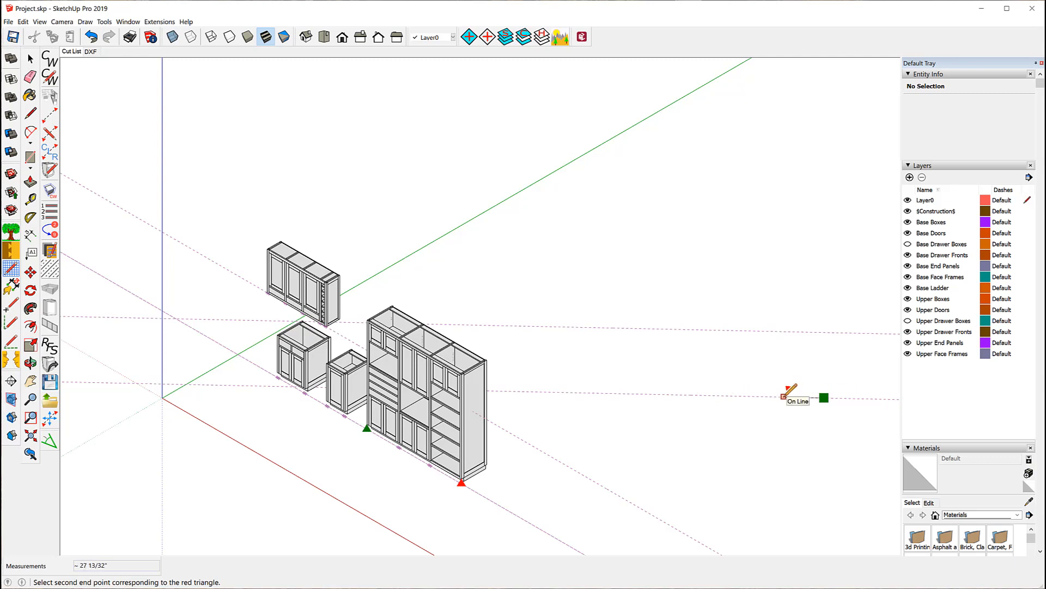
click(783, 396)
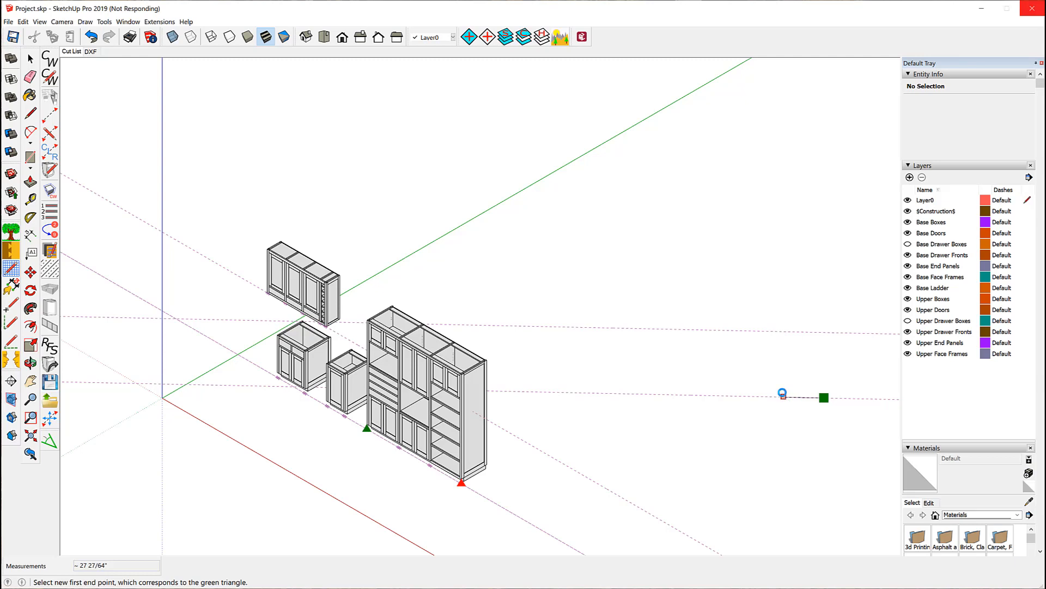
click(783, 396)
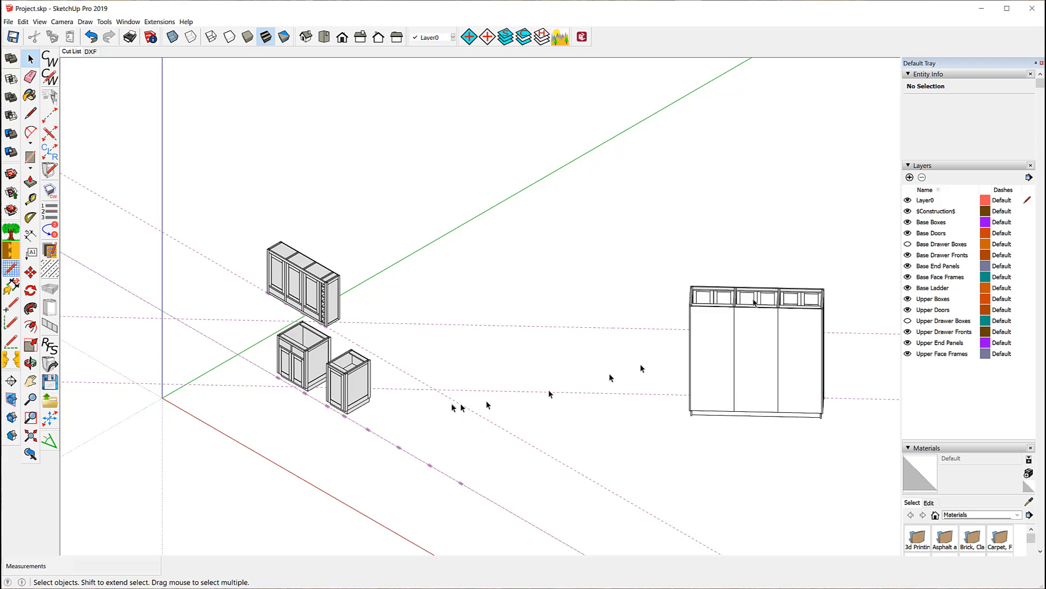
middle_drag(792, 261, 96, 191)
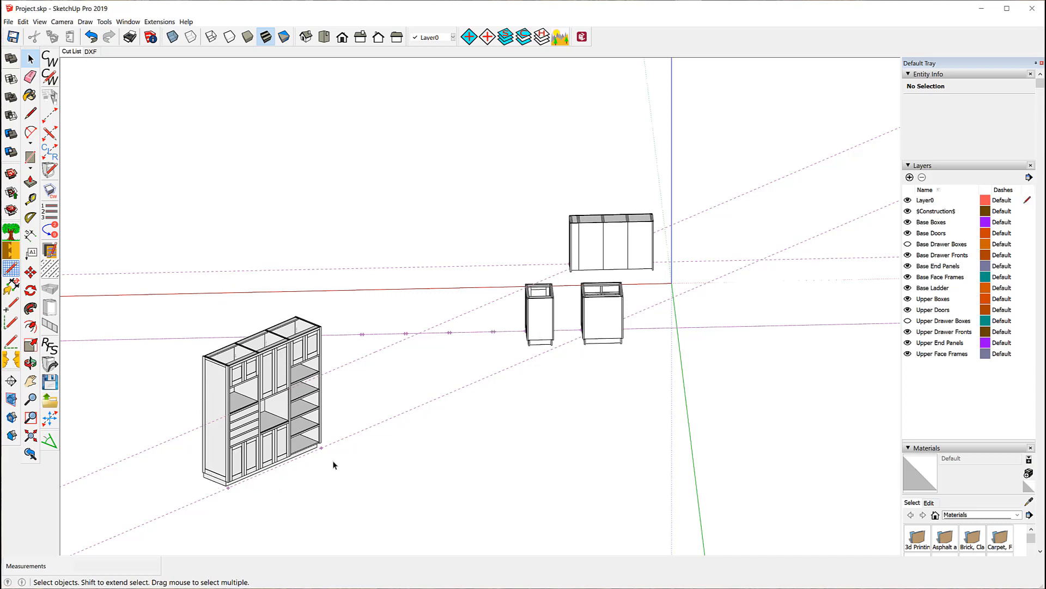
scroll(272, 379, down, 2)
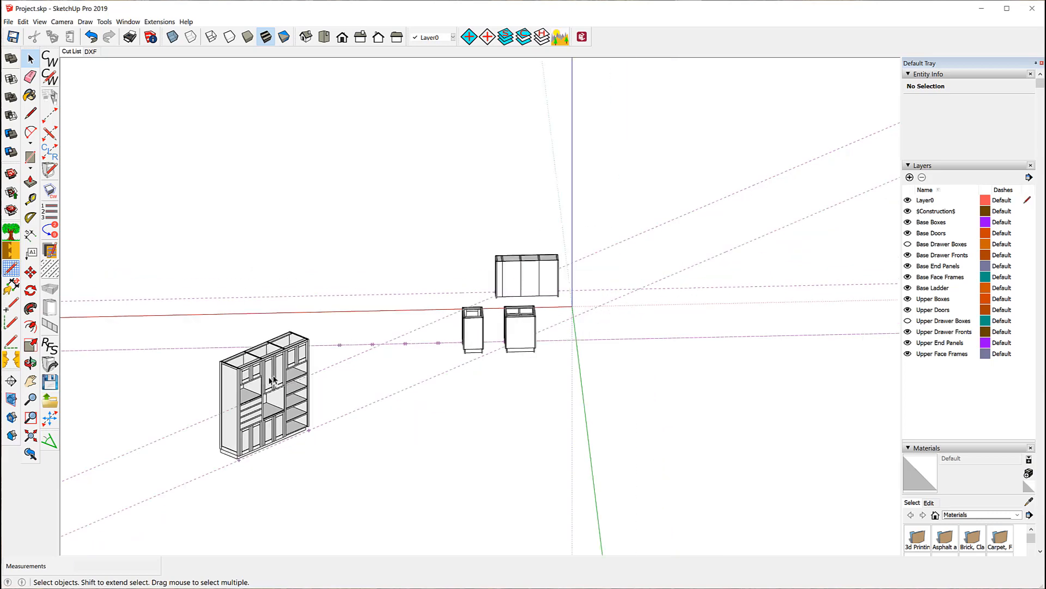
middle_drag(367, 425, 250, 387)
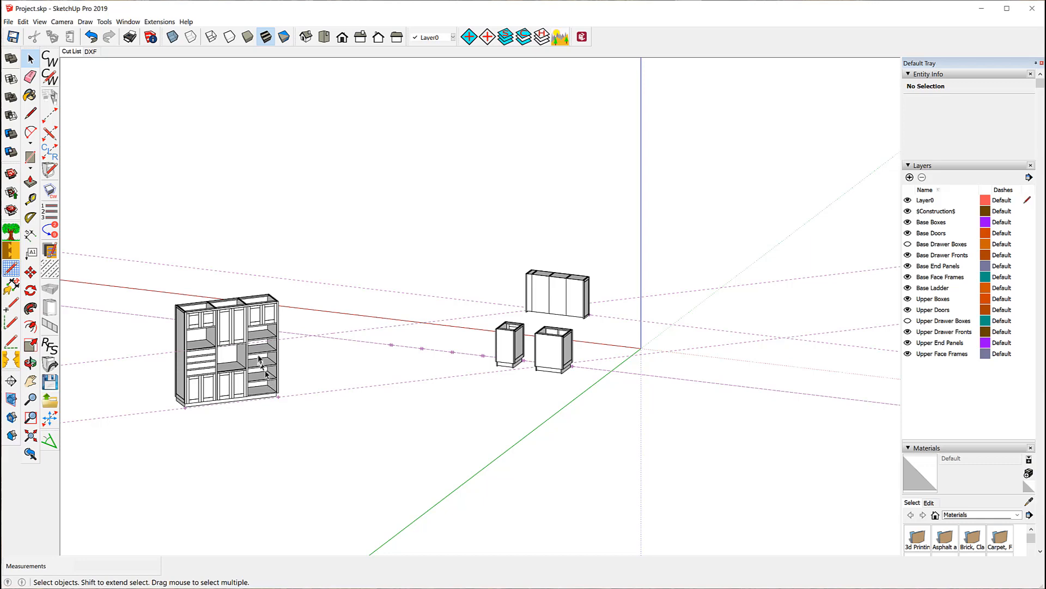
scroll(179, 343, up, 3)
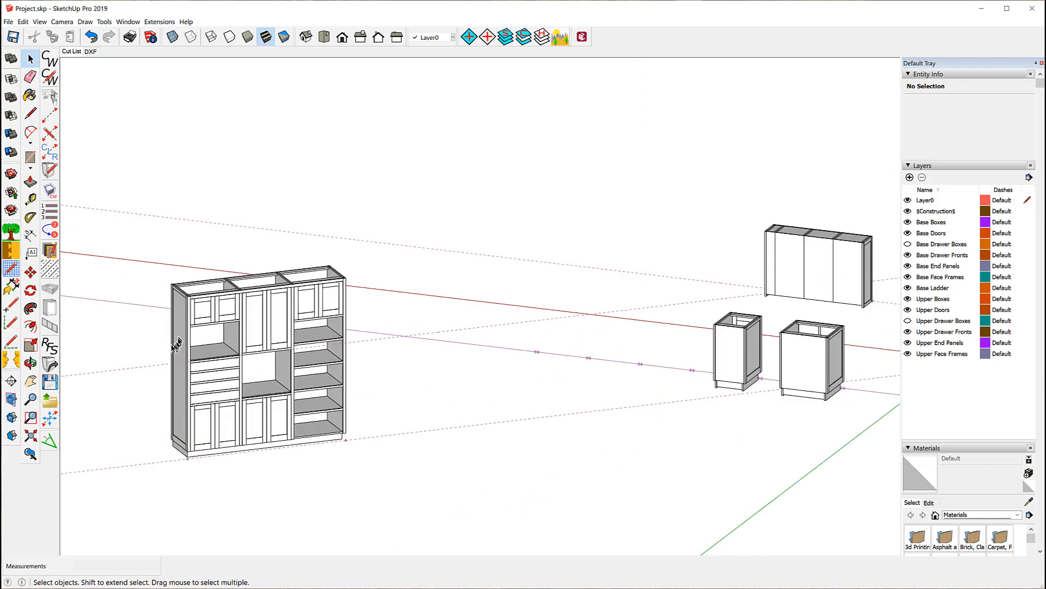
scroll(177, 345, up, 3)
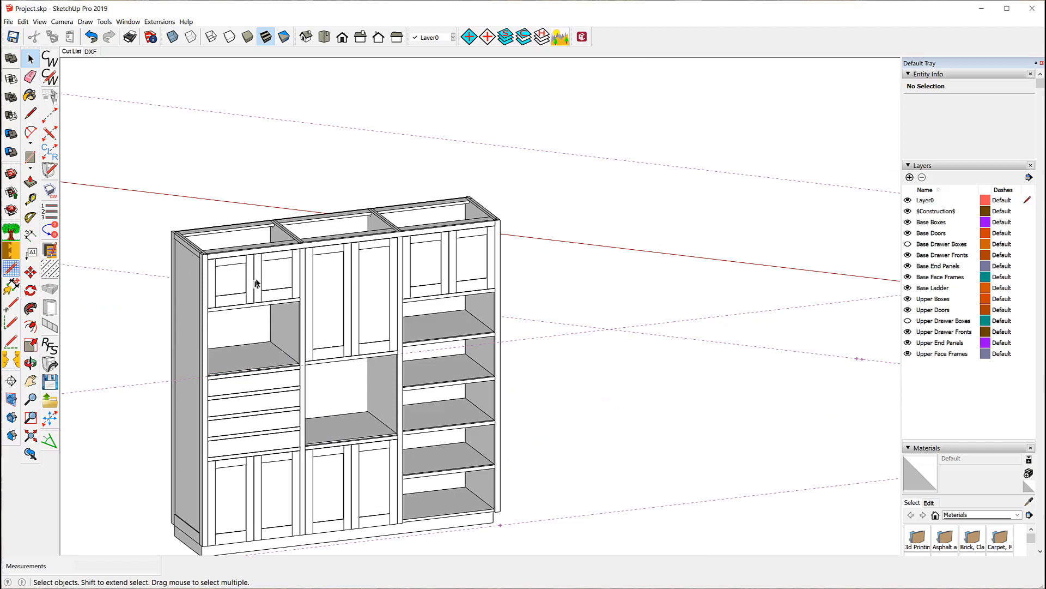
Open the tall divided cabinet for editing with its stored defaults
click(229, 357)
right_click(229, 358)
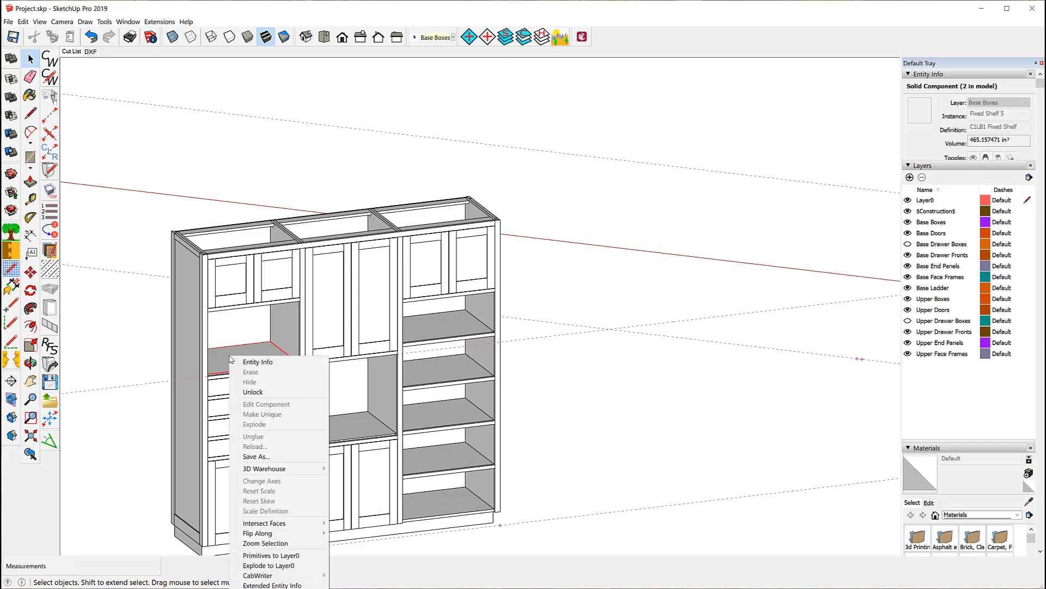
mouse_move(308, 575)
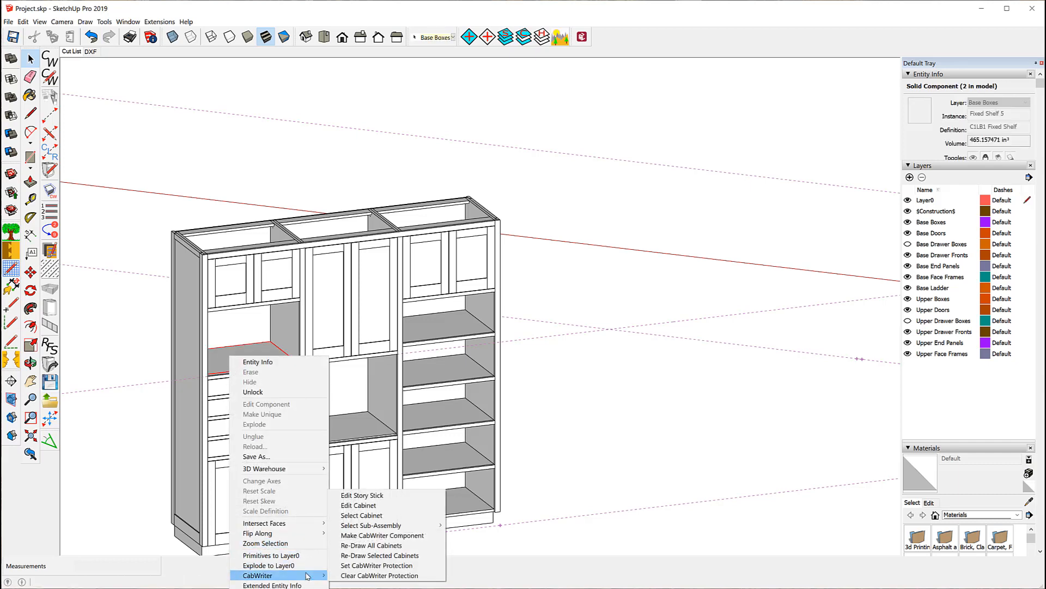
click(376, 506)
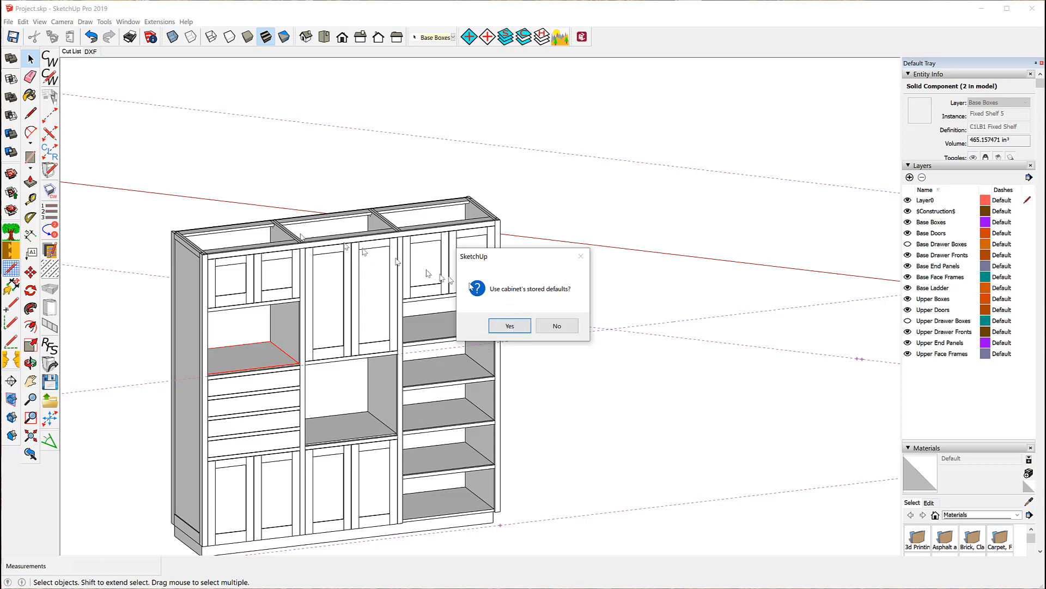
click(511, 328)
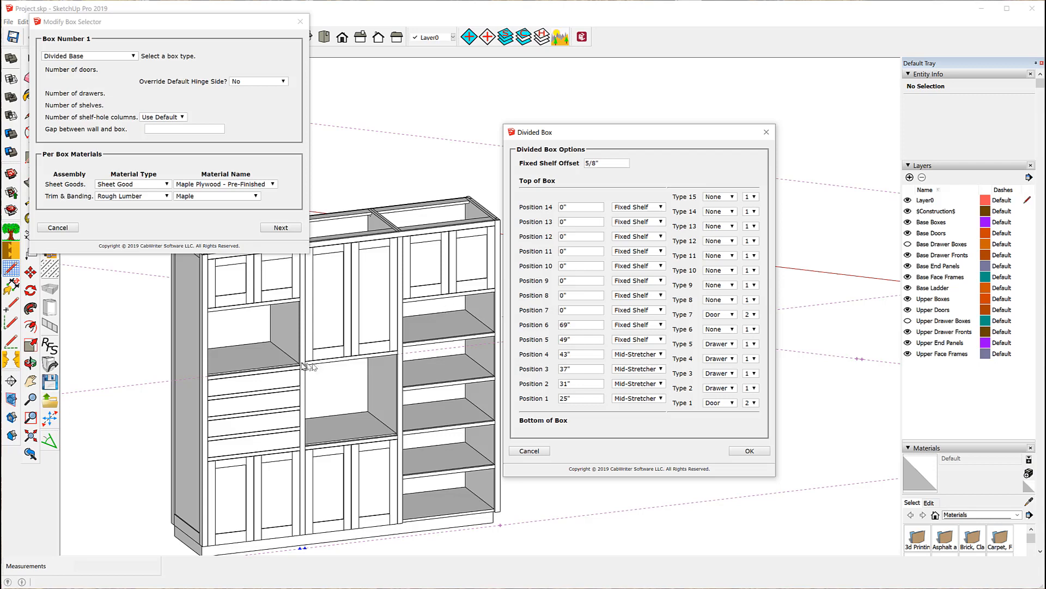
Set box 1's Type 7 opening to None with a count of 1, and accept its divided box options
scroll(436, 221, down, 2)
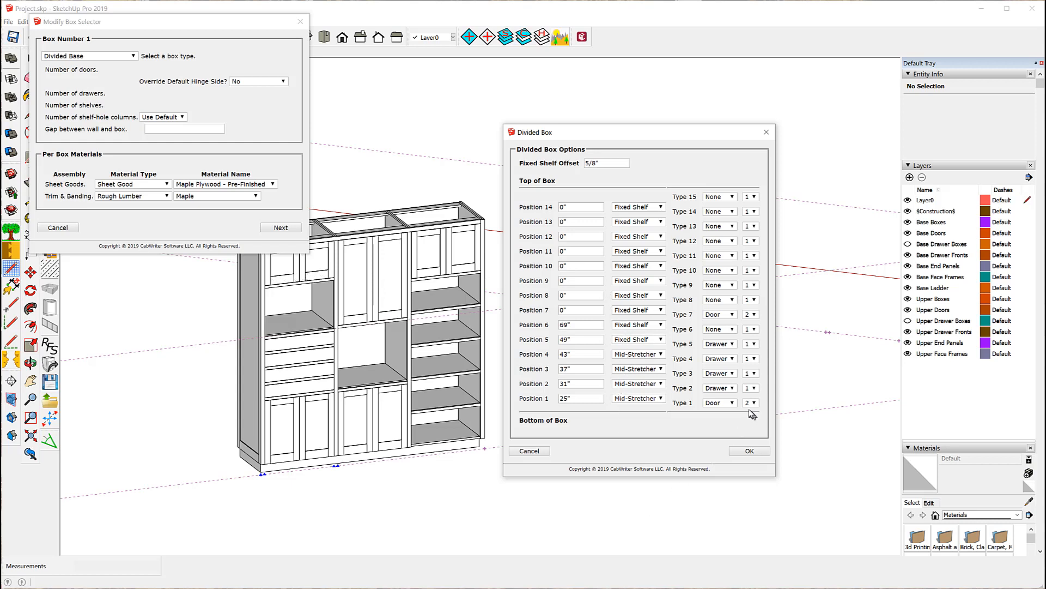
click(733, 315)
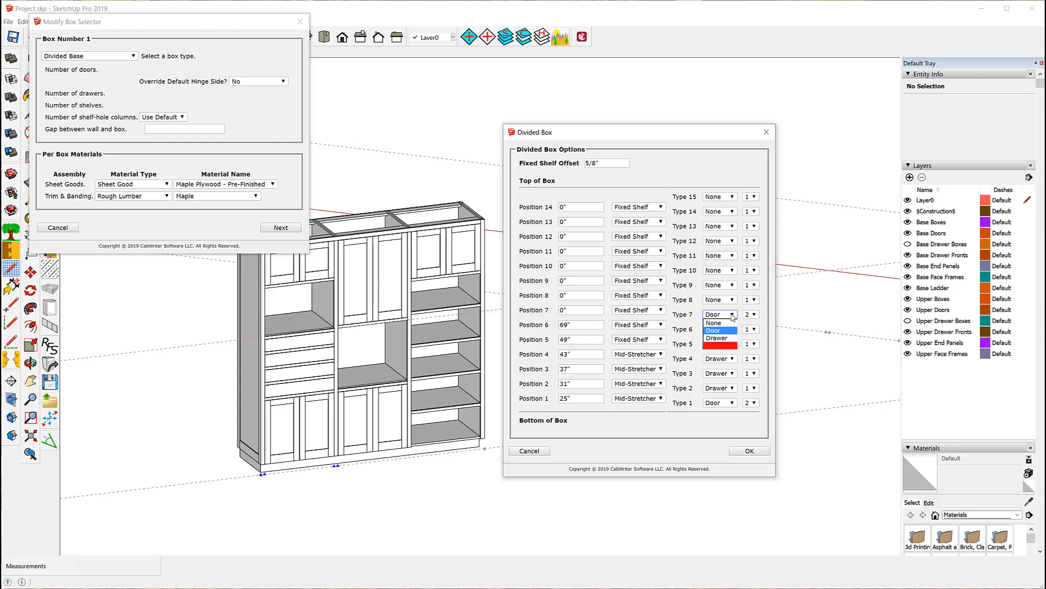
click(715, 323)
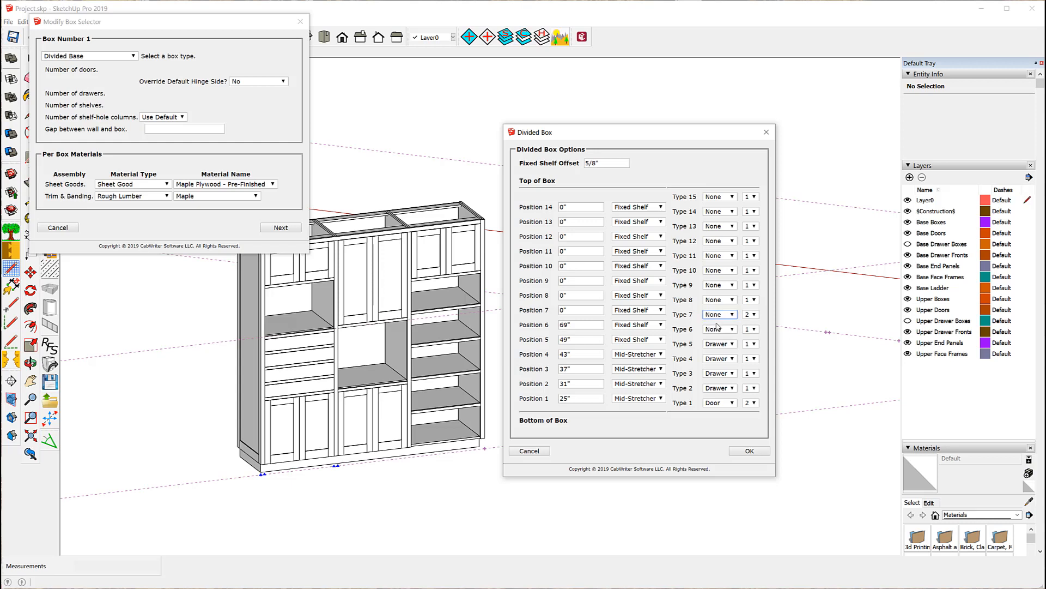
click(755, 315)
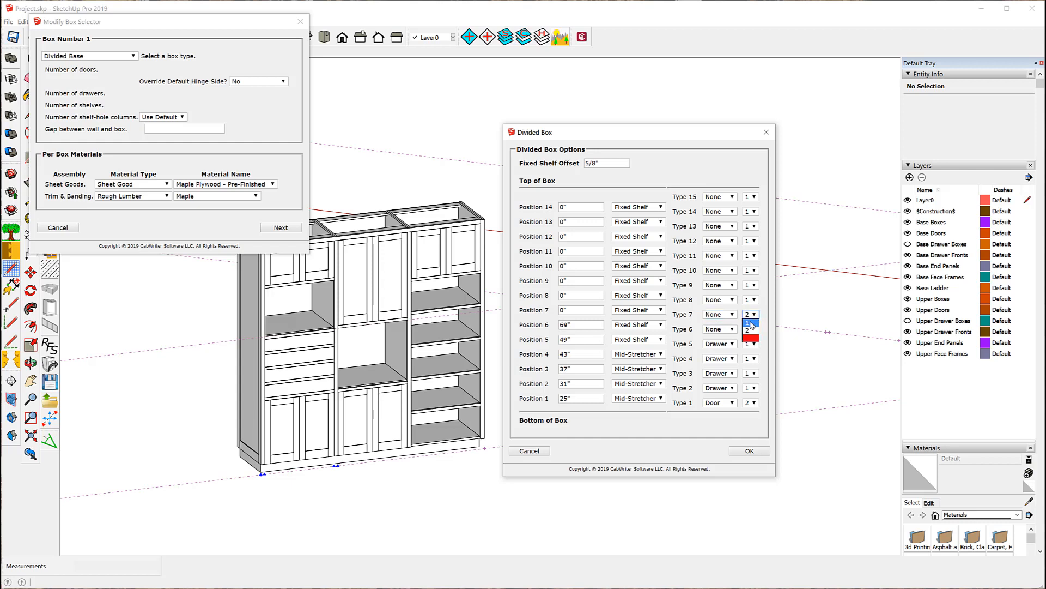
click(750, 326)
click(749, 451)
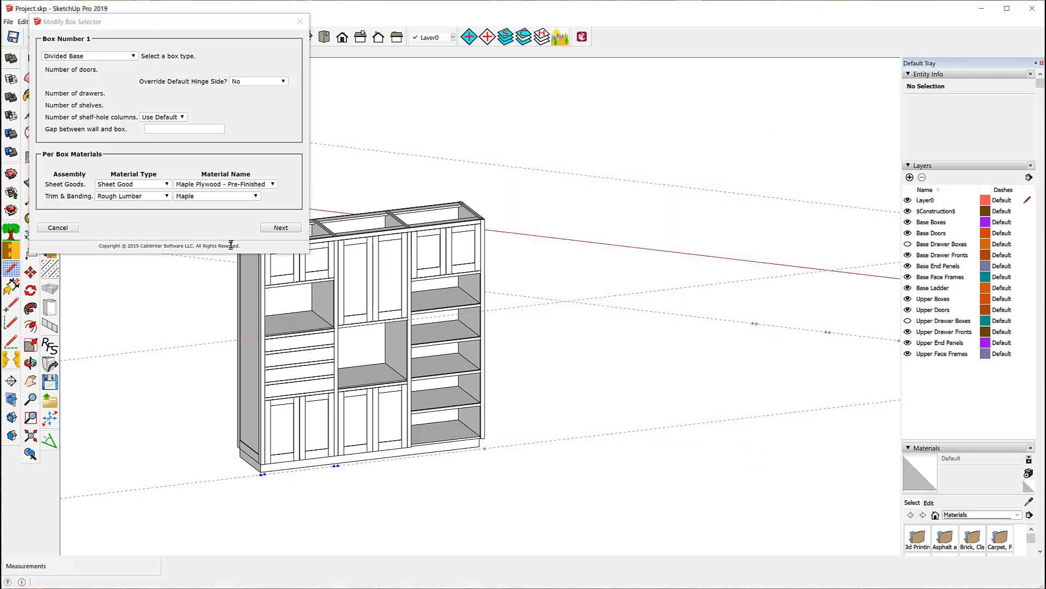
Accept the divided box options for boxes 2 and 3, and complete the tall cabinet edit
click(281, 228)
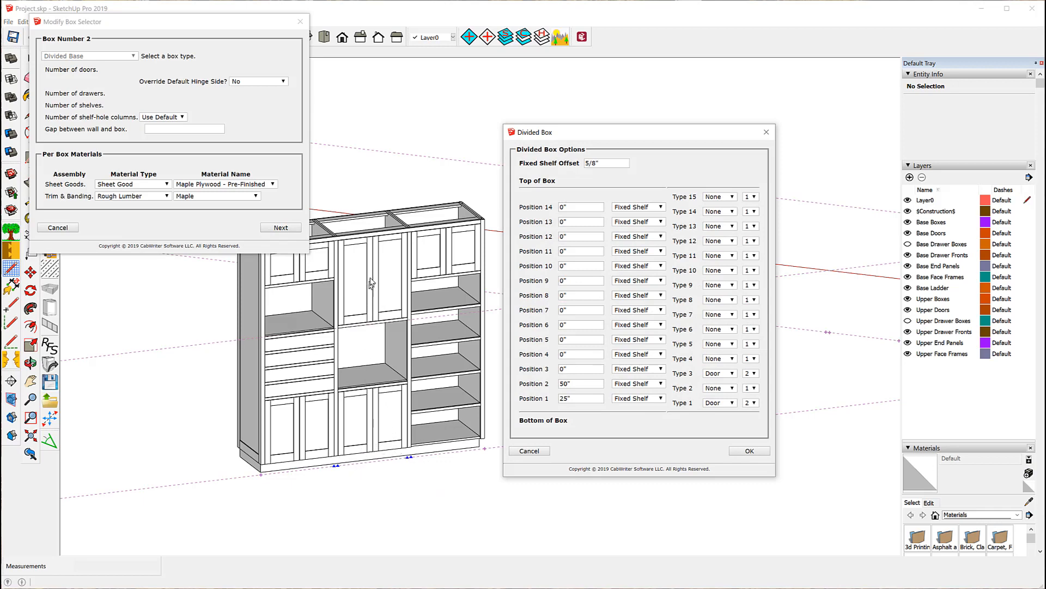
click(760, 452)
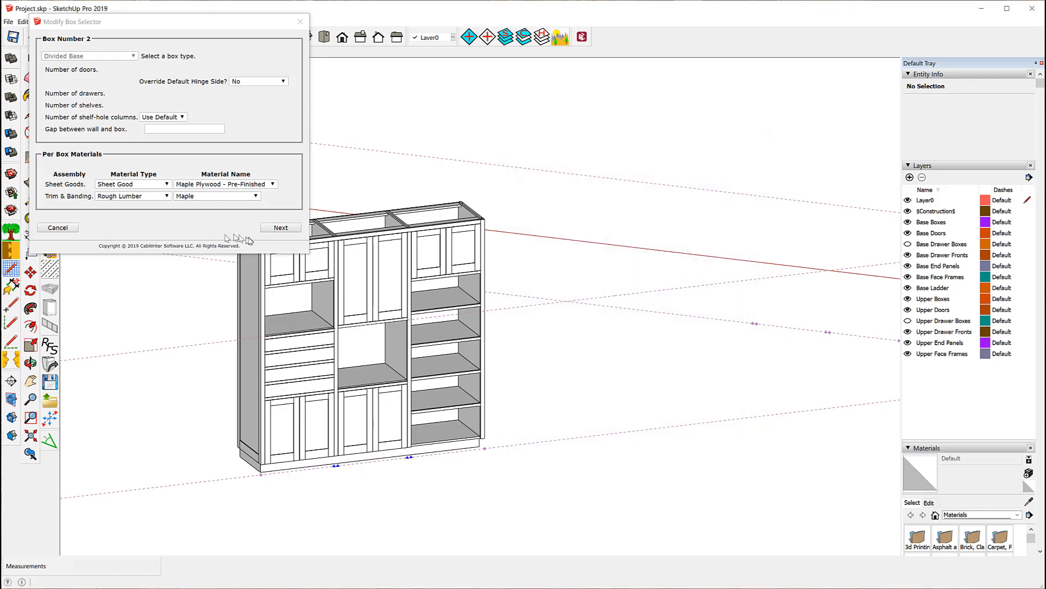
click(281, 228)
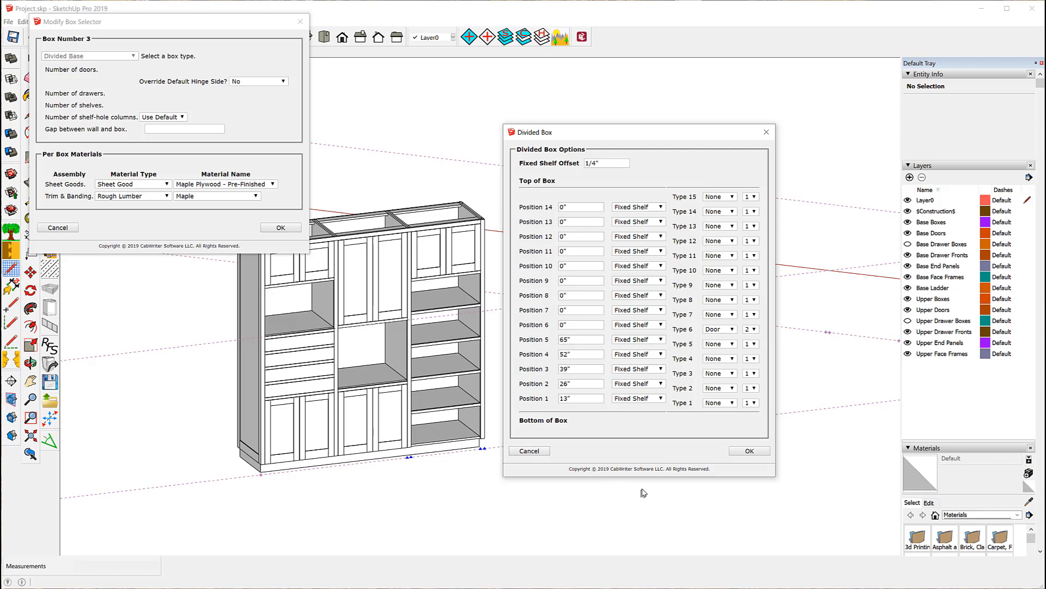
click(742, 452)
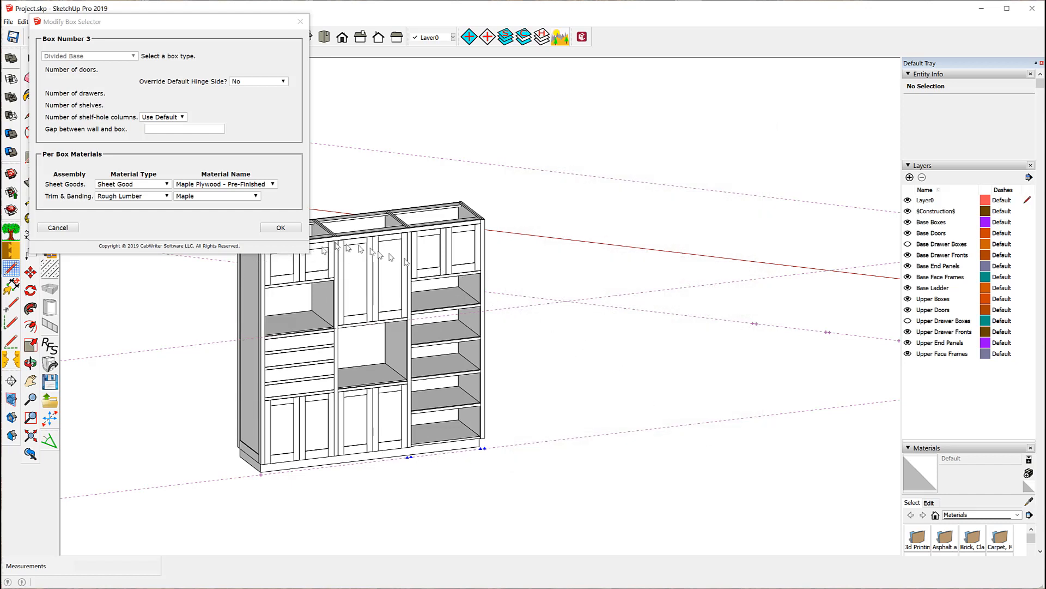
click(281, 228)
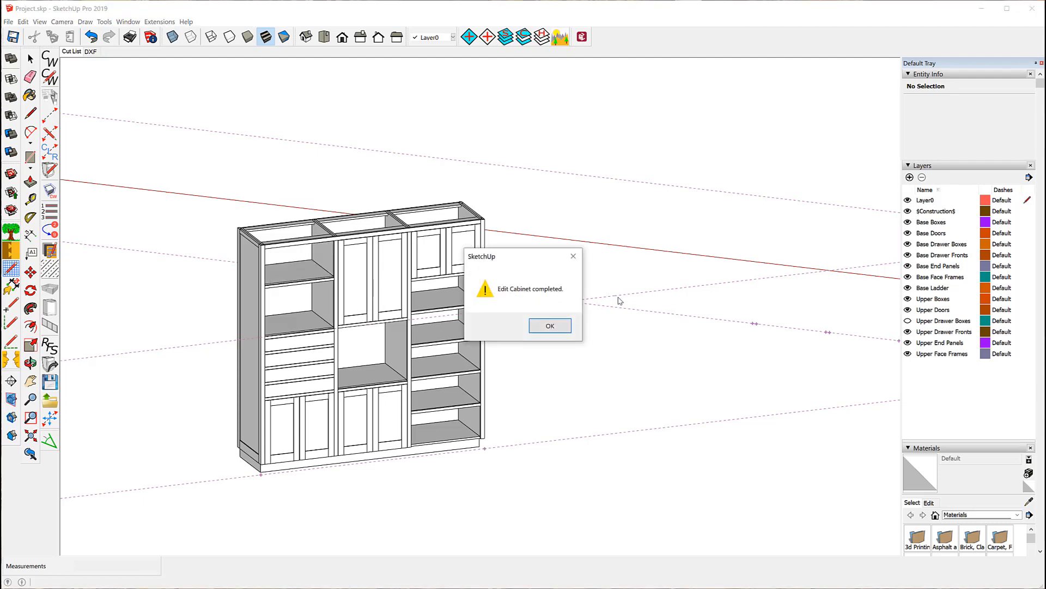
click(546, 327)
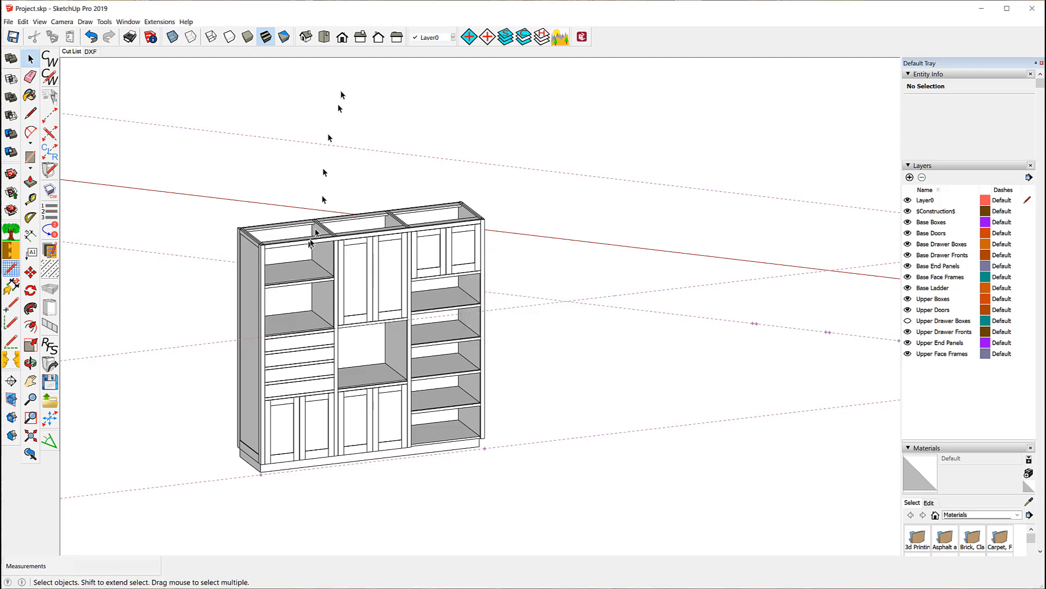
Use Move Cabinet to place the upper cabinet on the upper crossing guide line, with its second end point directed back toward the other cabinets
click(342, 38)
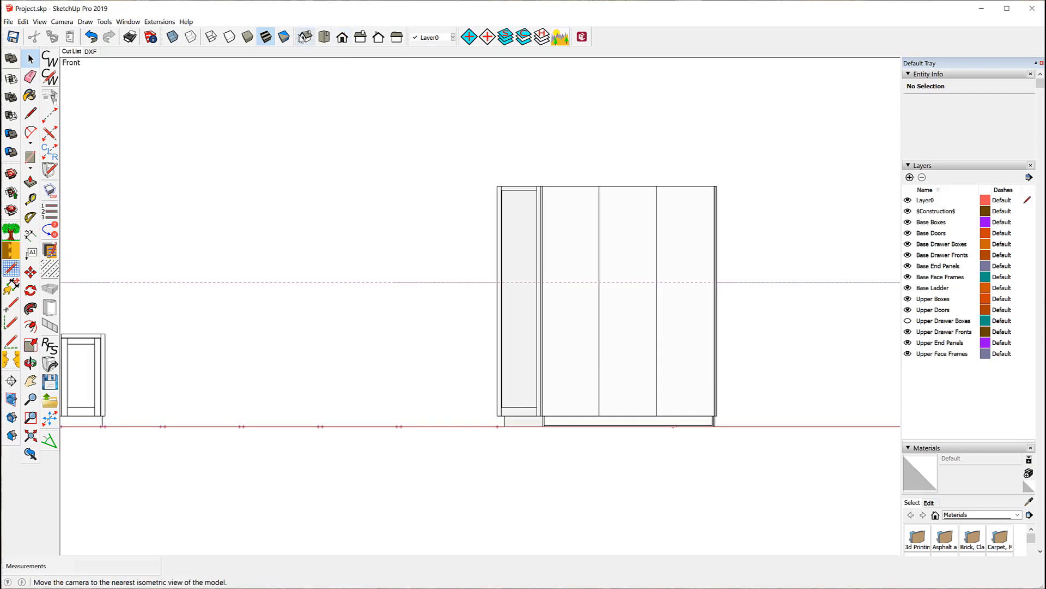
click(307, 39)
scroll(381, 203, down, 3)
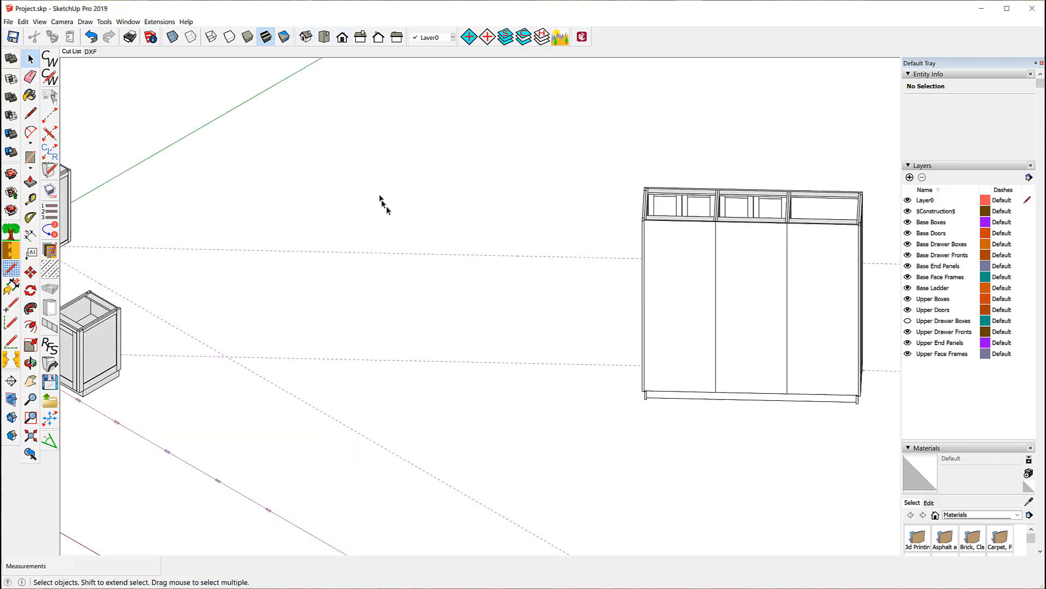
scroll(433, 253, down, 2)
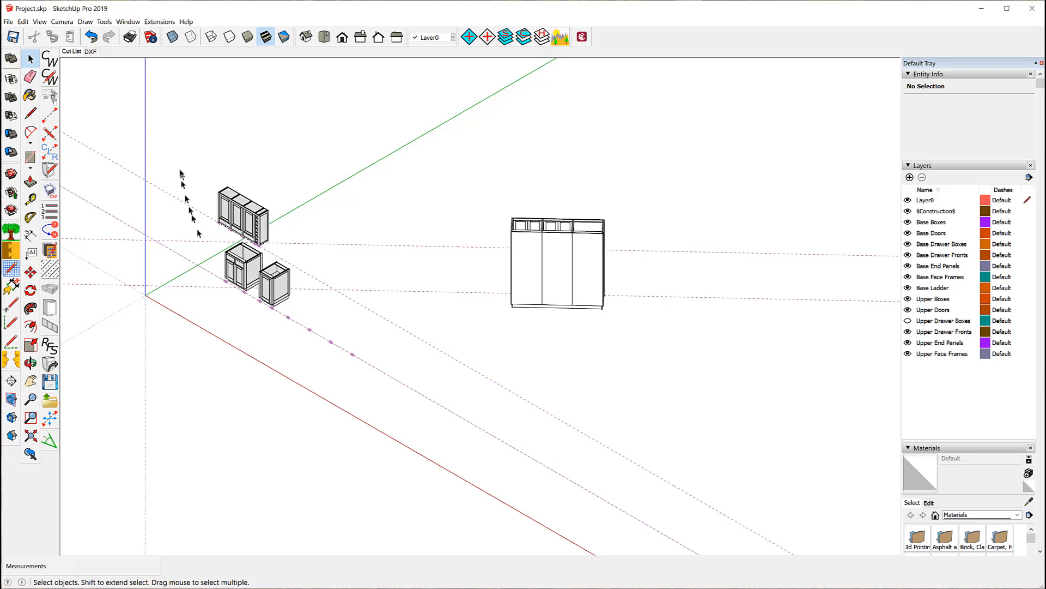
scroll(174, 172, up, 4)
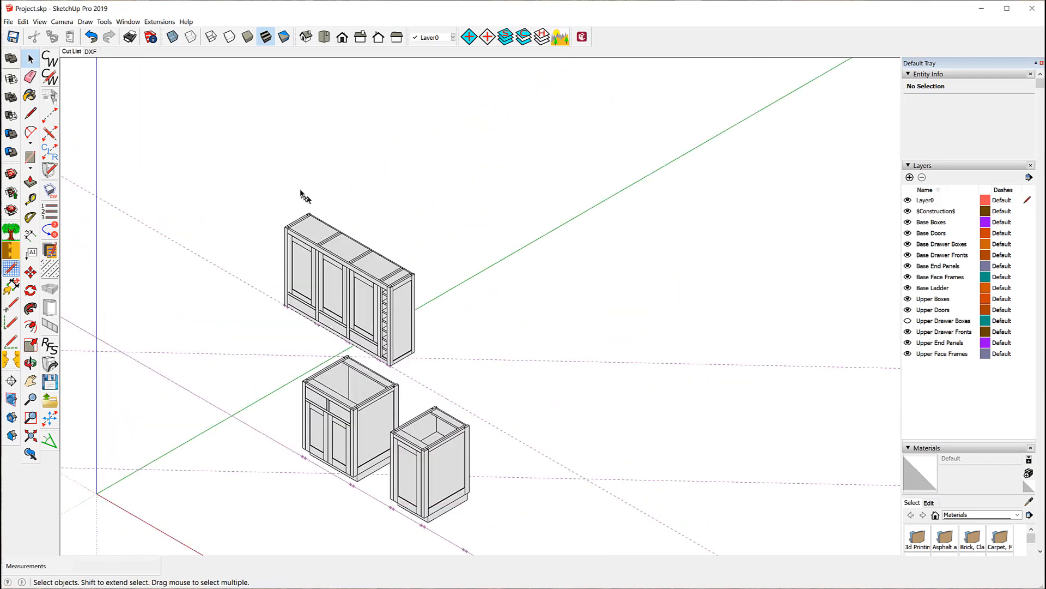
click(313, 236)
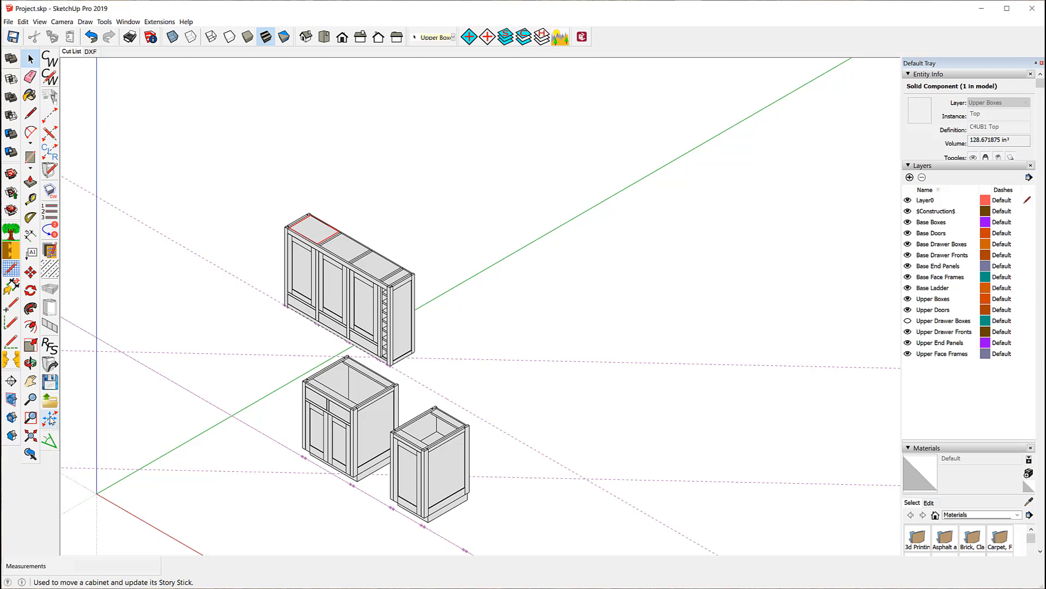
click(51, 418)
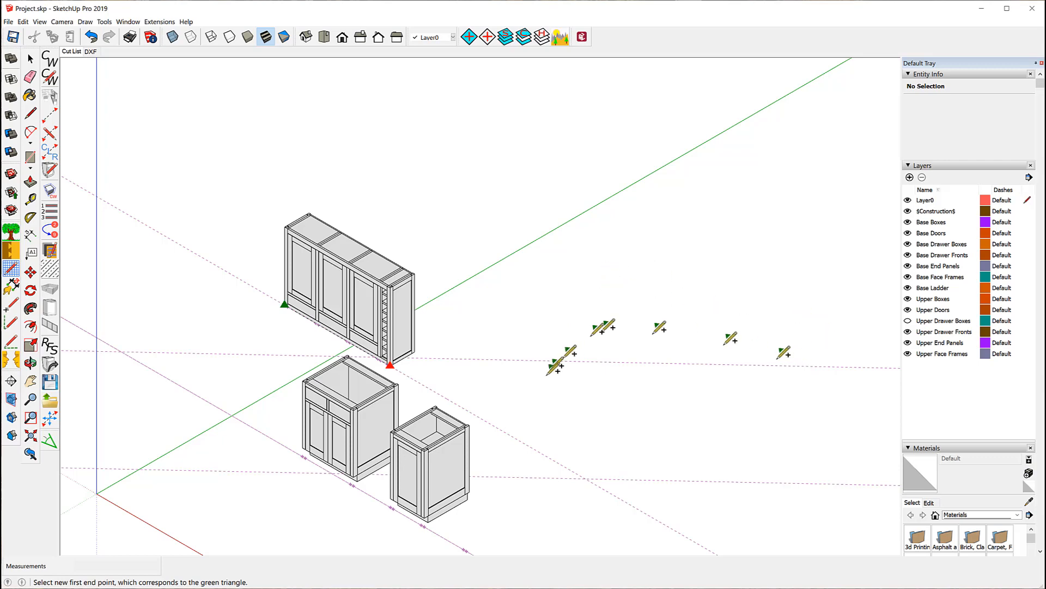
scroll(516, 368, down, 5)
scroll(689, 385, up, 3)
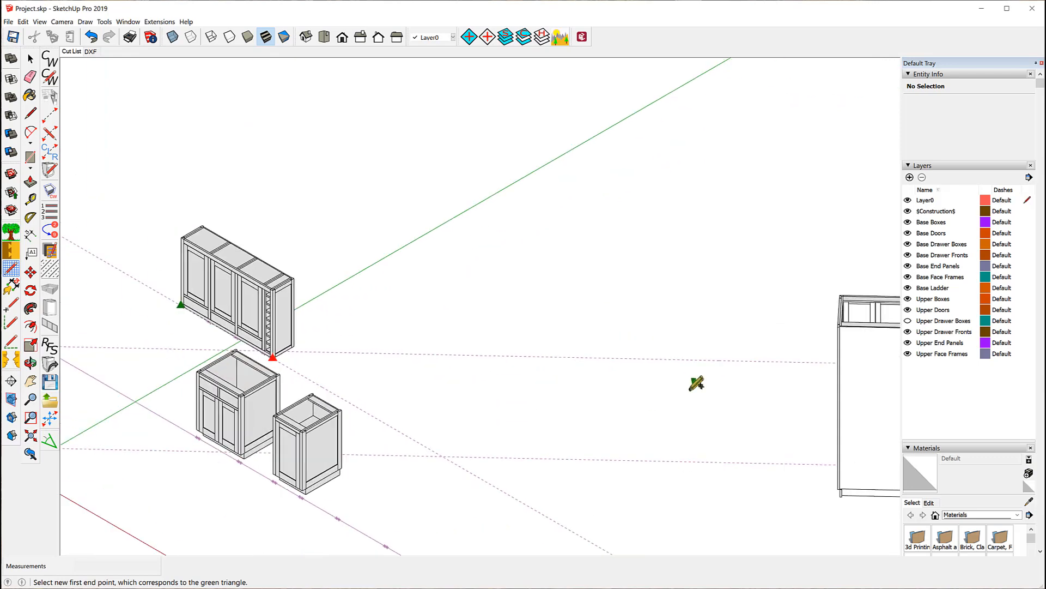
click(697, 360)
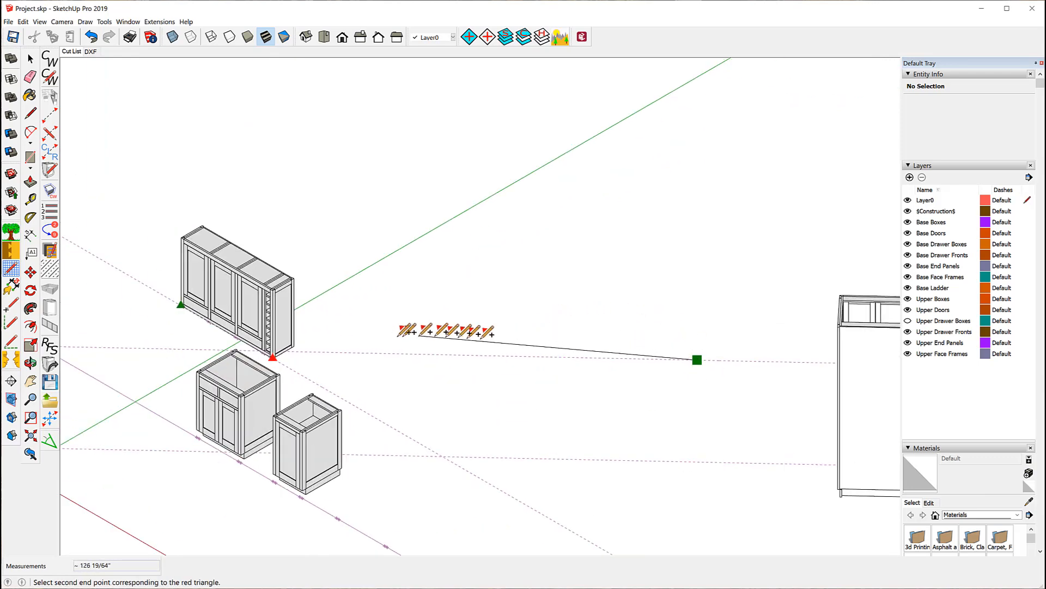
click(324, 352)
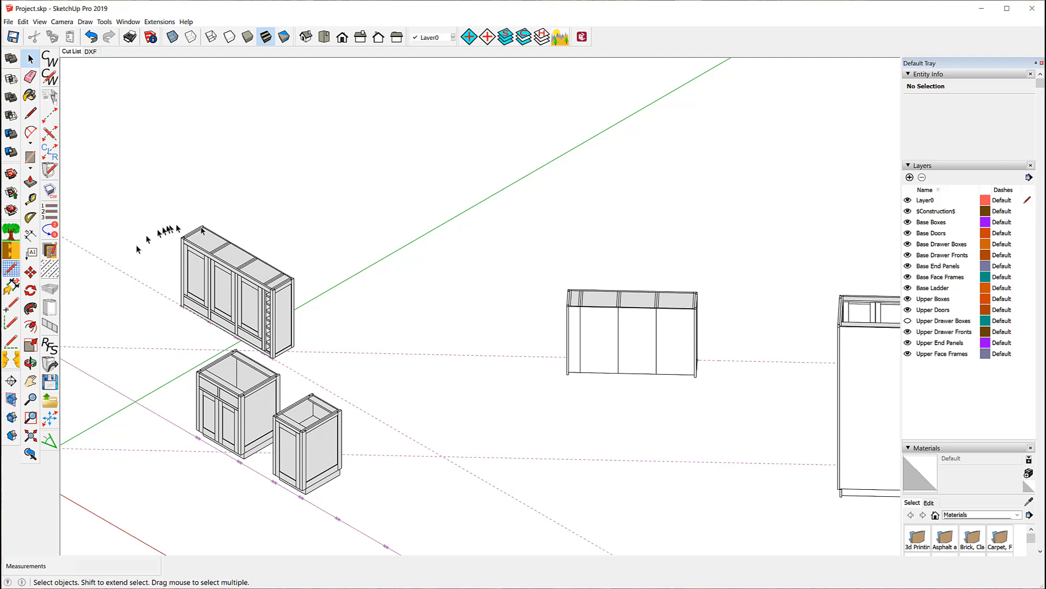
Open the upper cabinet placed on the crossing guide line for editing with its stored defaults
middle_drag(755, 253, 71, 164)
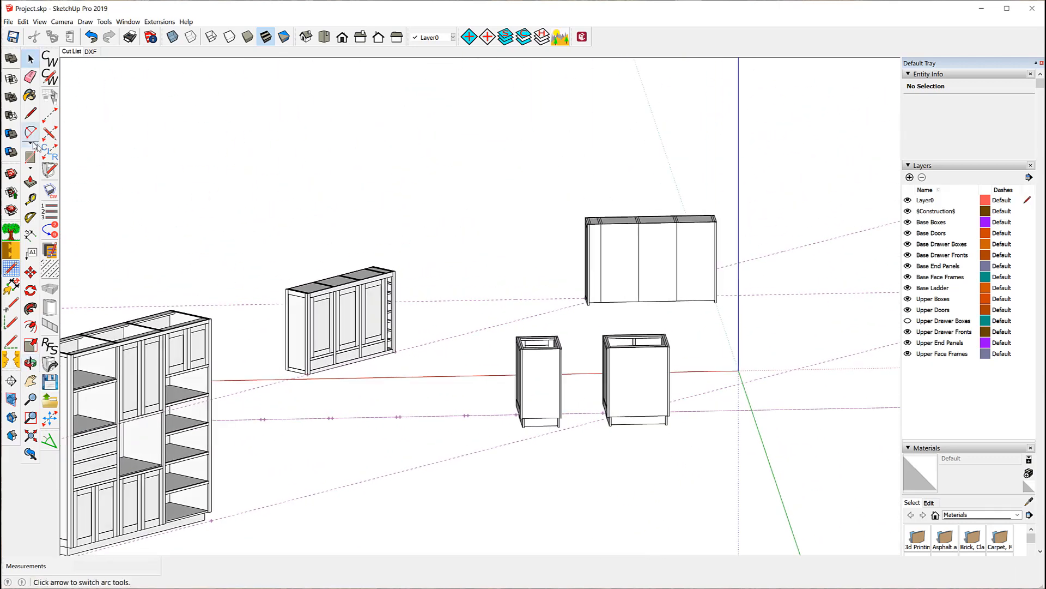
scroll(332, 362, up, 3)
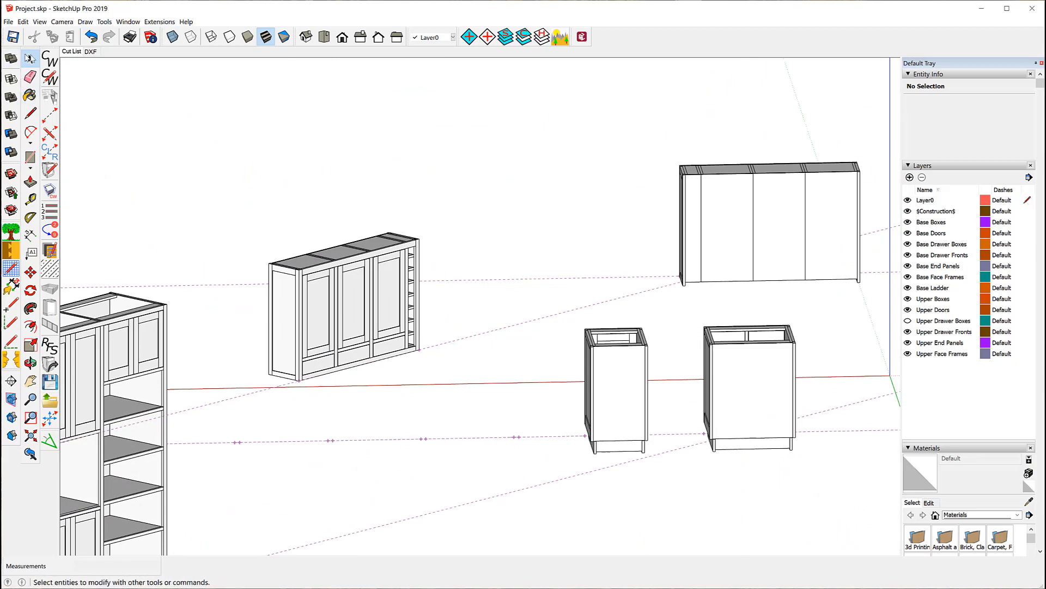
click(727, 187)
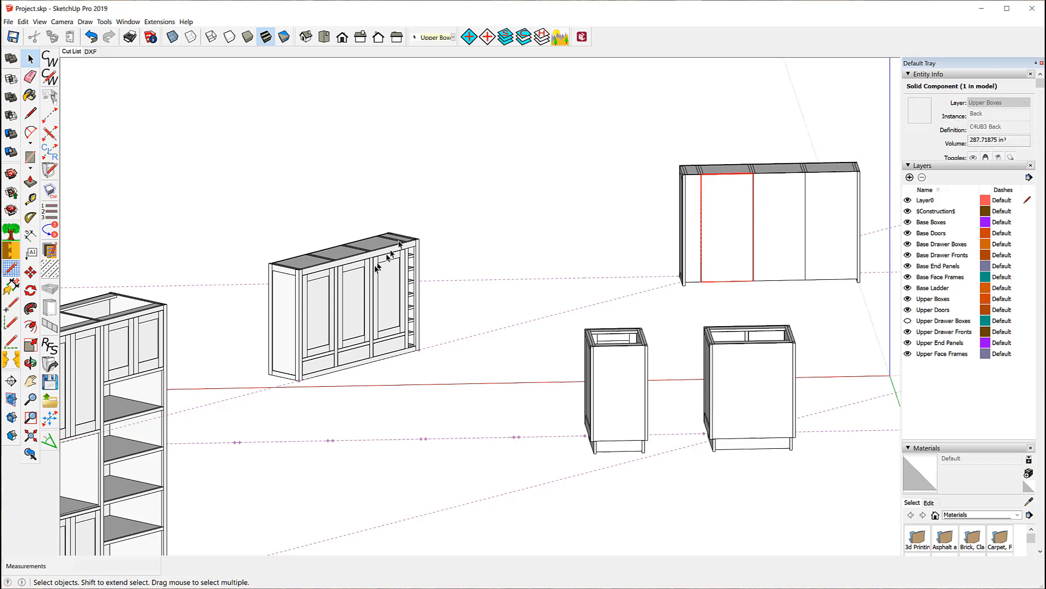
click(341, 266)
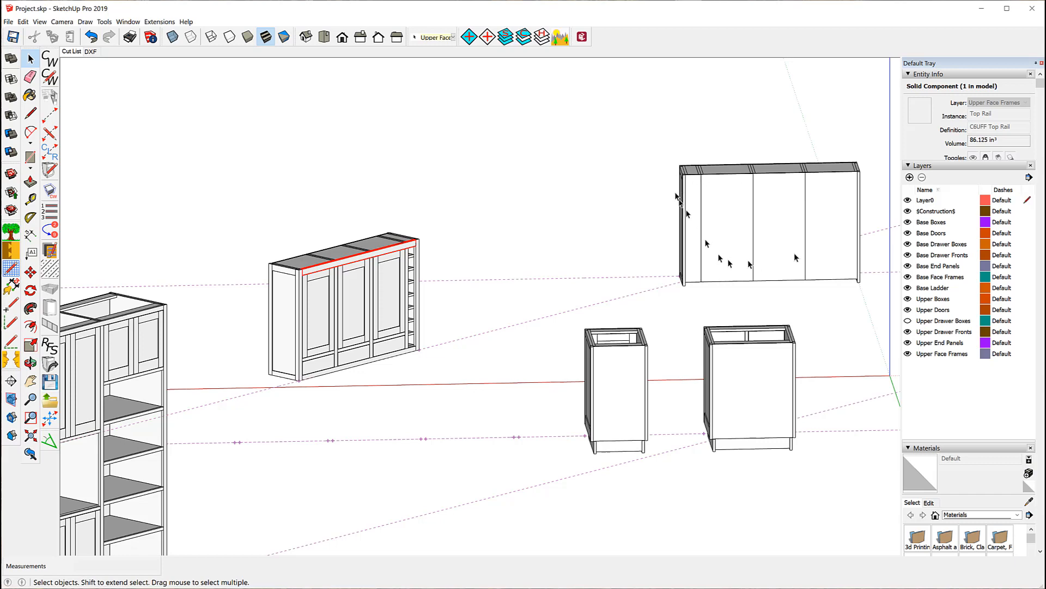
scroll(349, 371, up, 3)
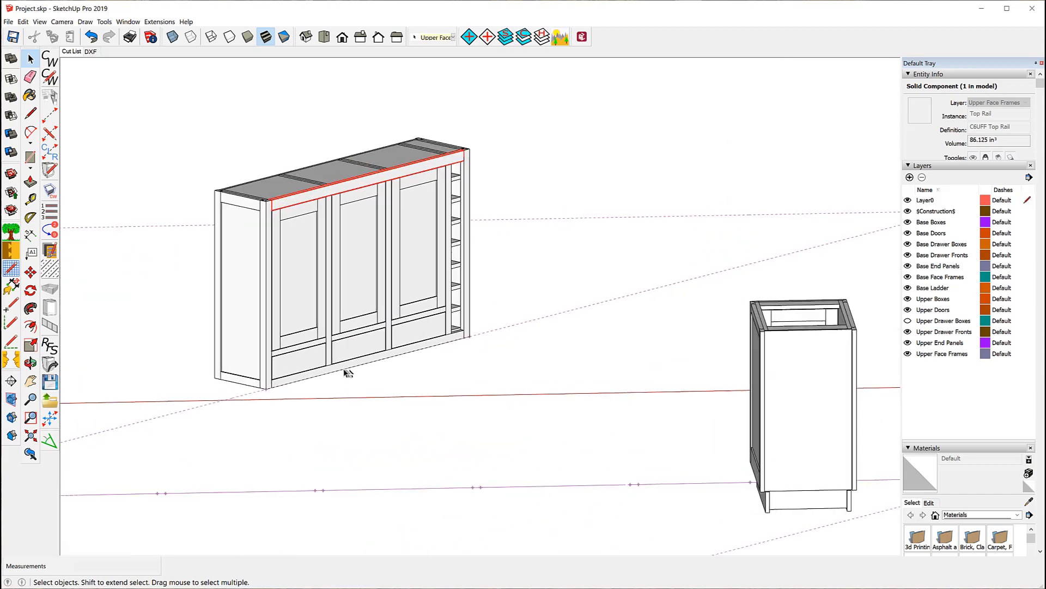
click(295, 342)
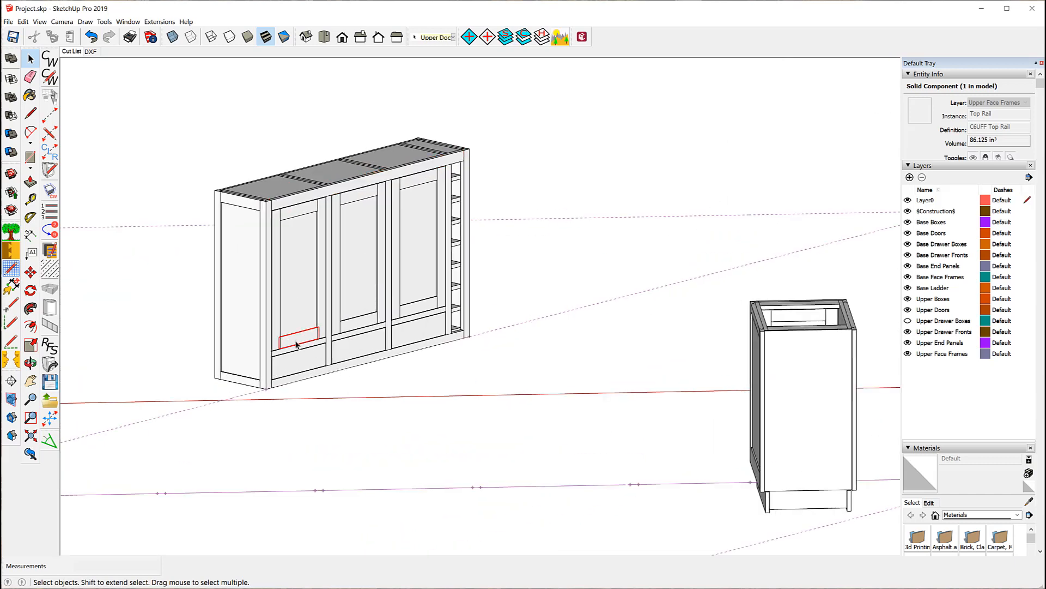
right_click(295, 342)
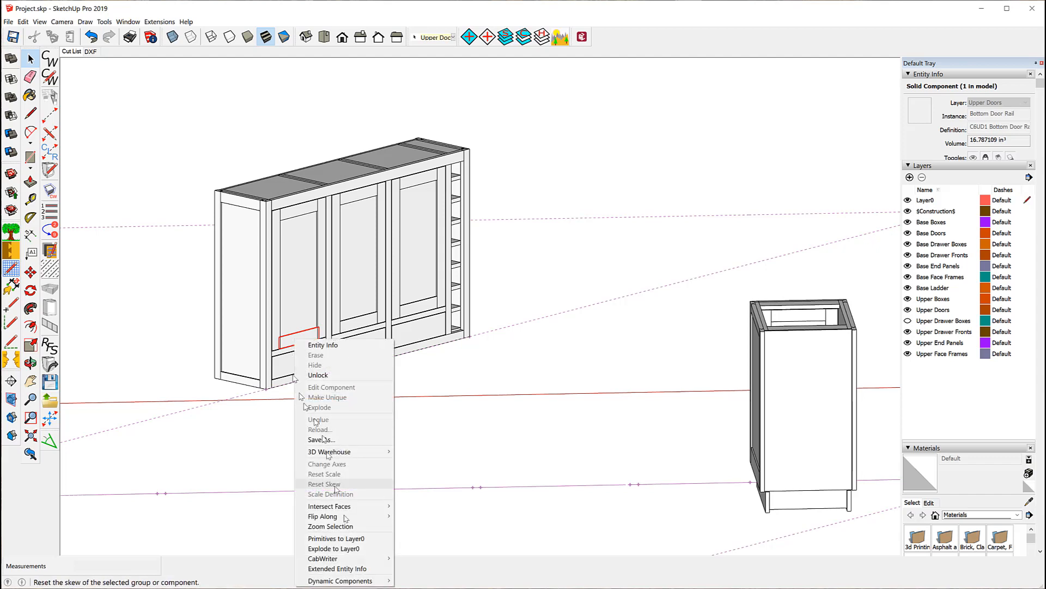
mouse_move(360, 558)
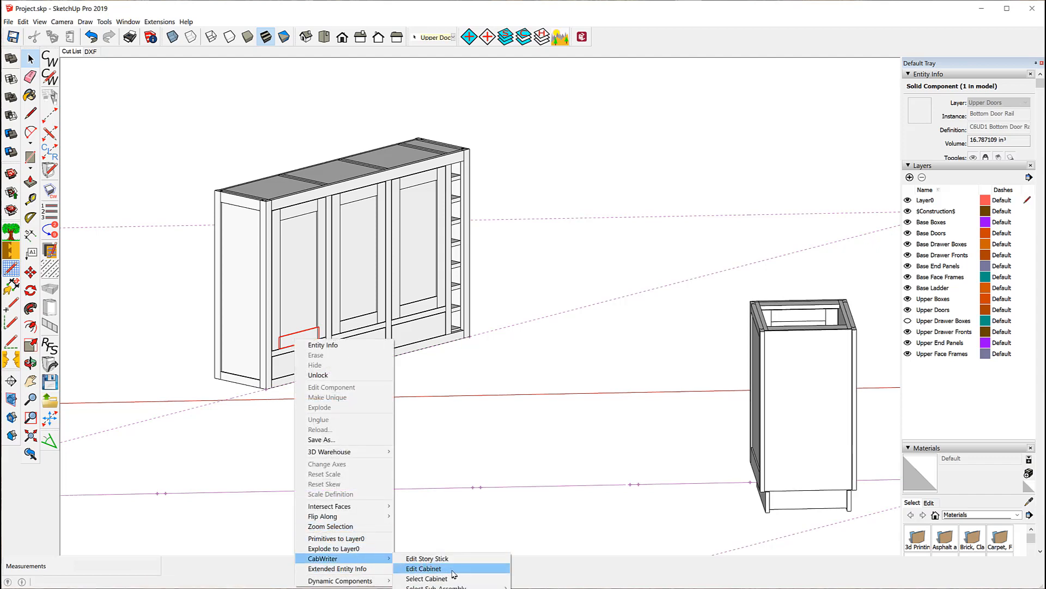
click(431, 567)
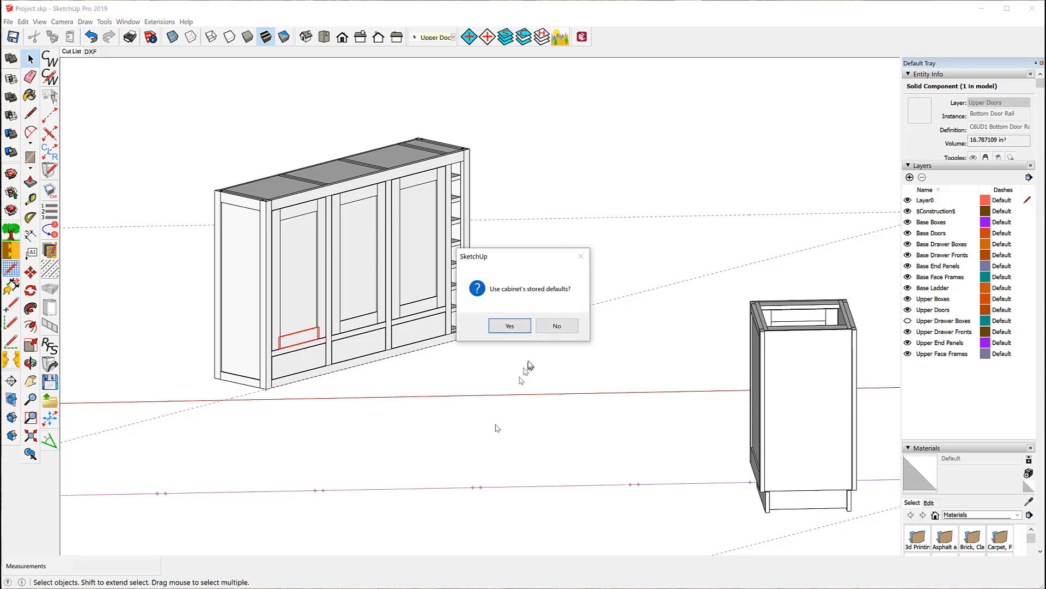
click(510, 325)
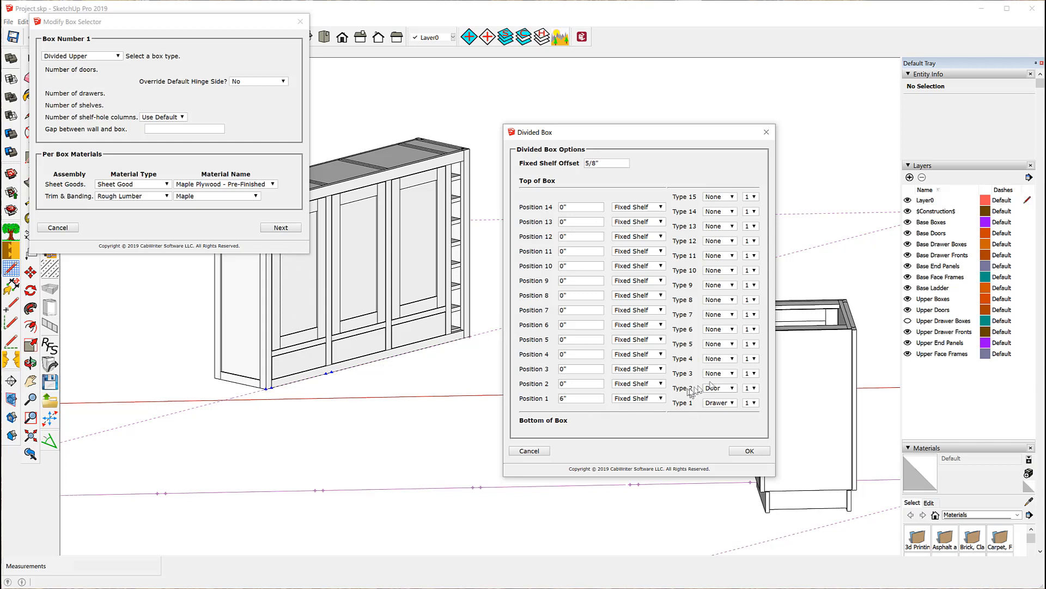
Set box 1's Type 2 opening to None, accept its divided box options, and continue to box 2
click(734, 388)
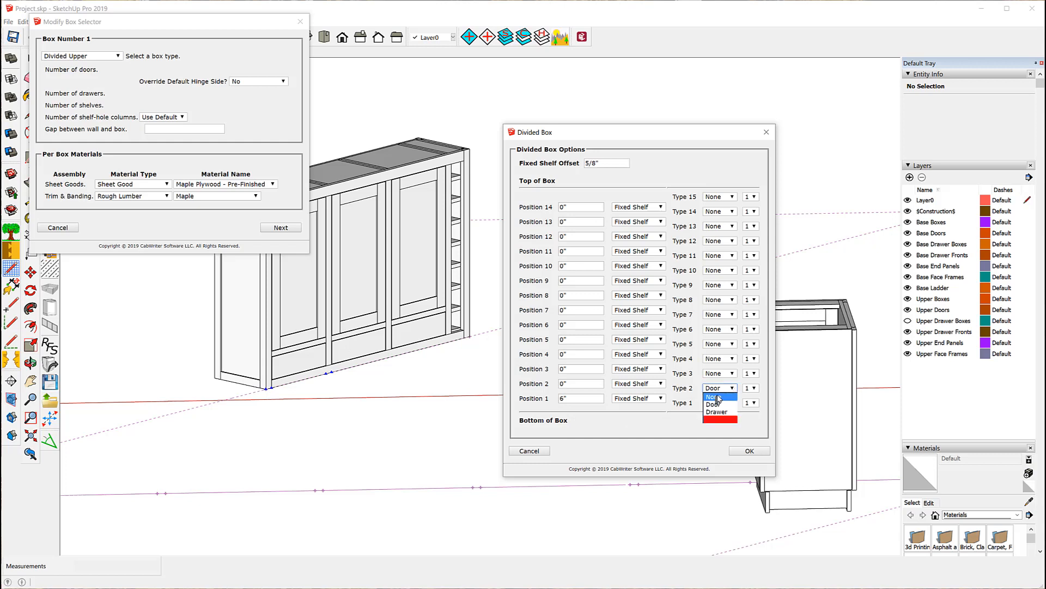
click(718, 400)
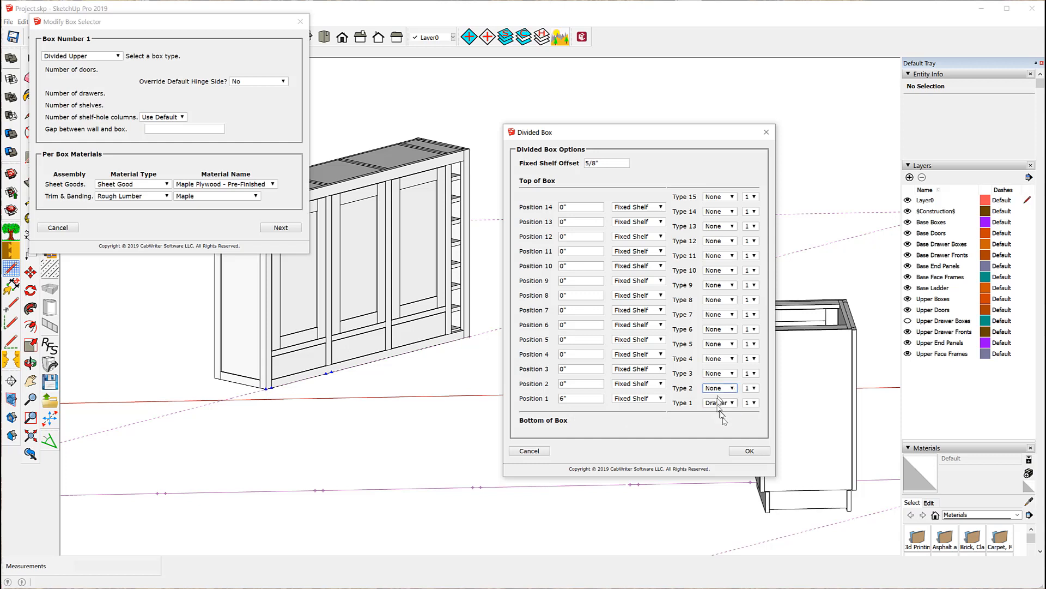
click(752, 452)
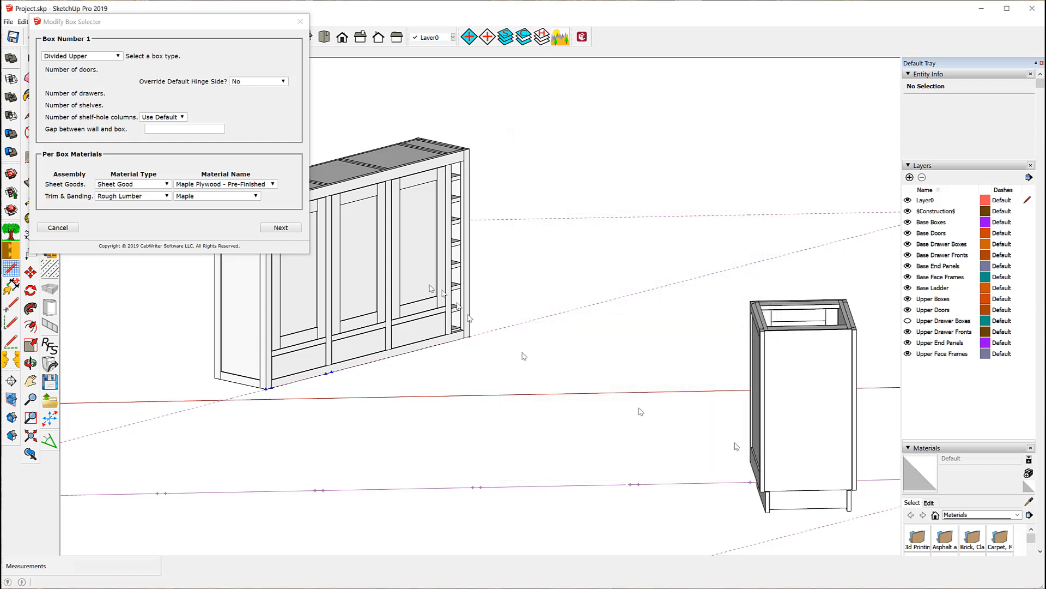
click(285, 227)
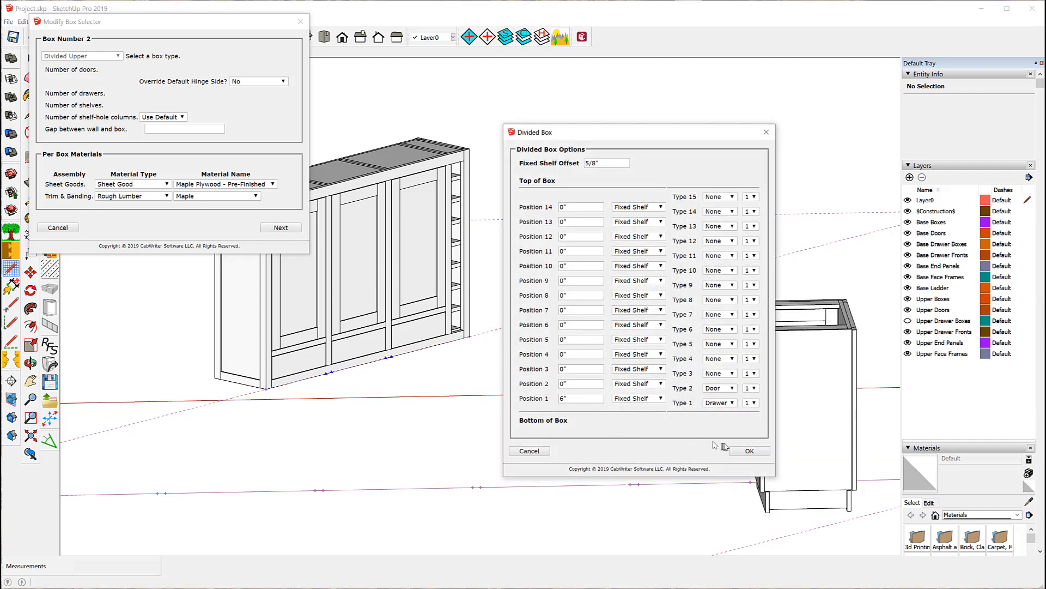
Accept the divided box options for boxes 2, 3 and 4, and complete the upper cabinet edit
click(760, 452)
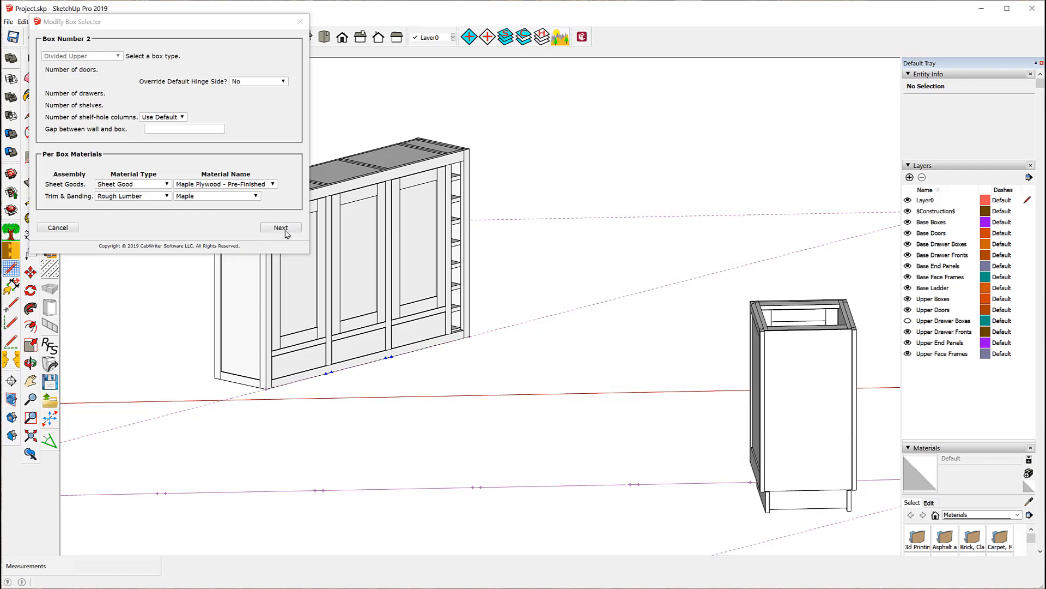
click(283, 227)
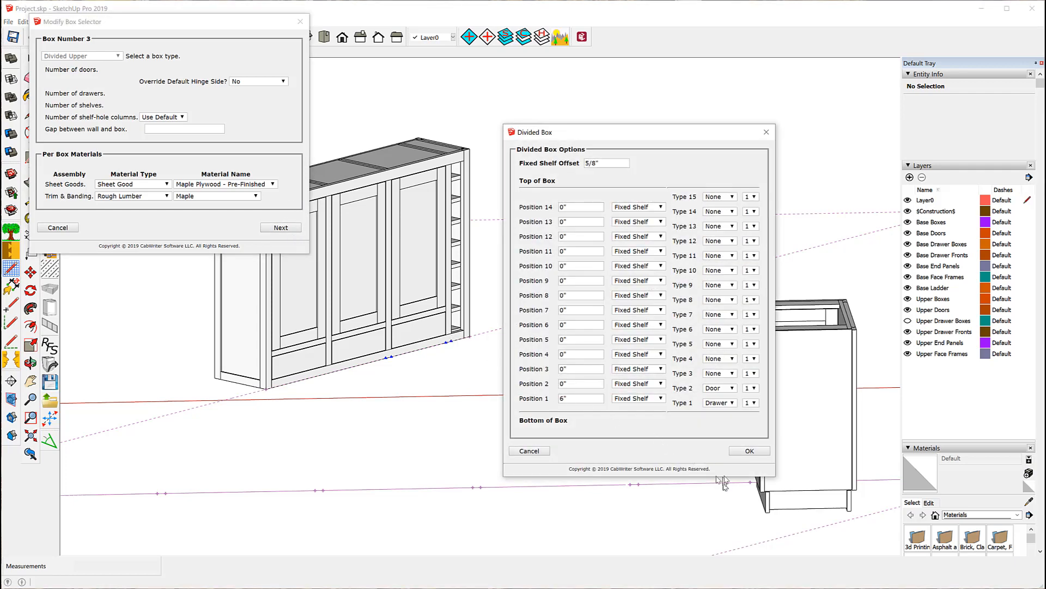
click(750, 452)
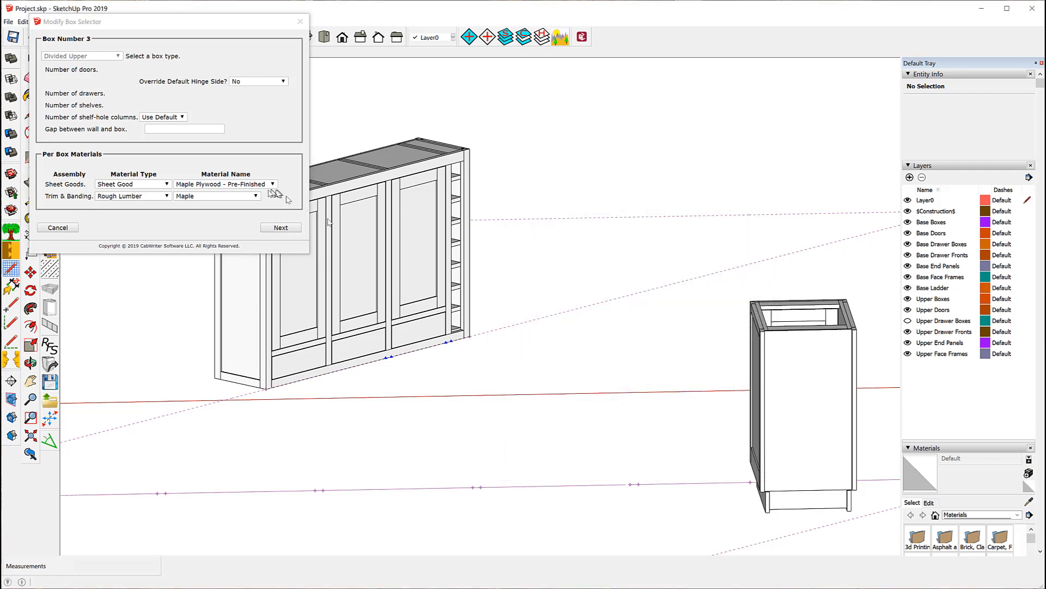
click(291, 230)
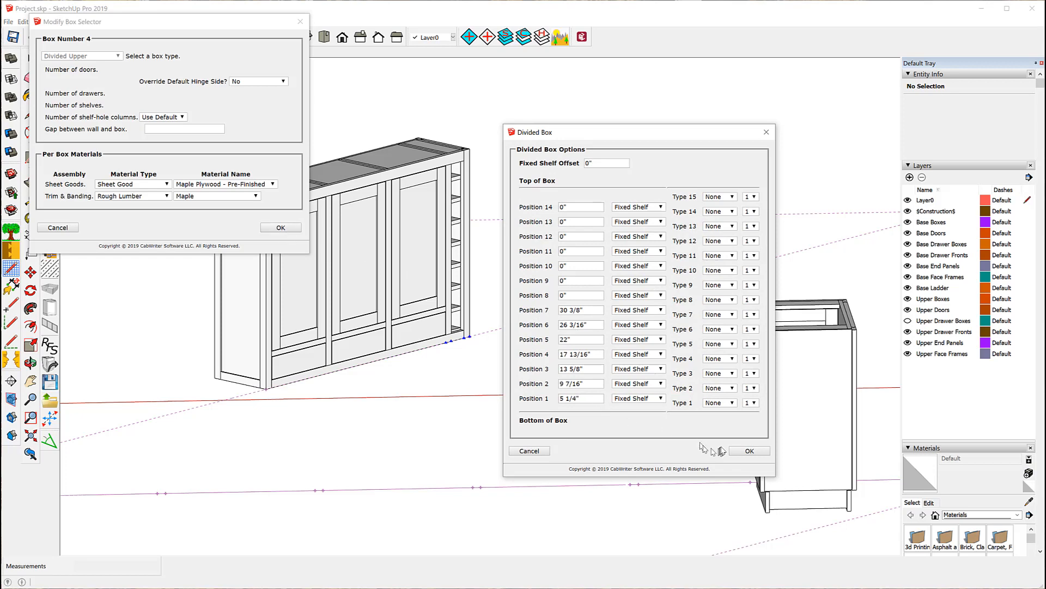
click(748, 451)
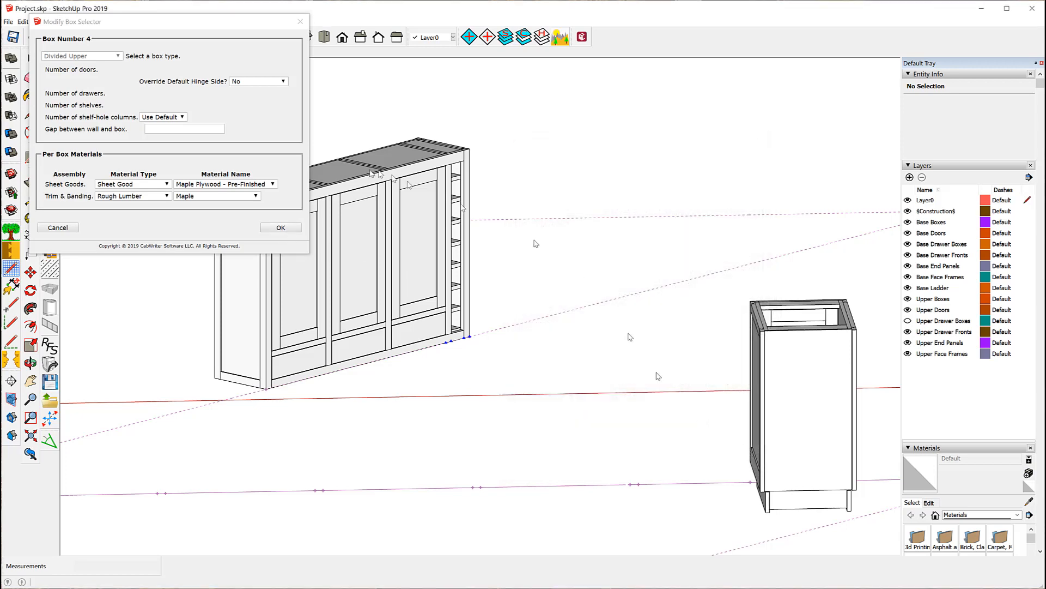
click(281, 227)
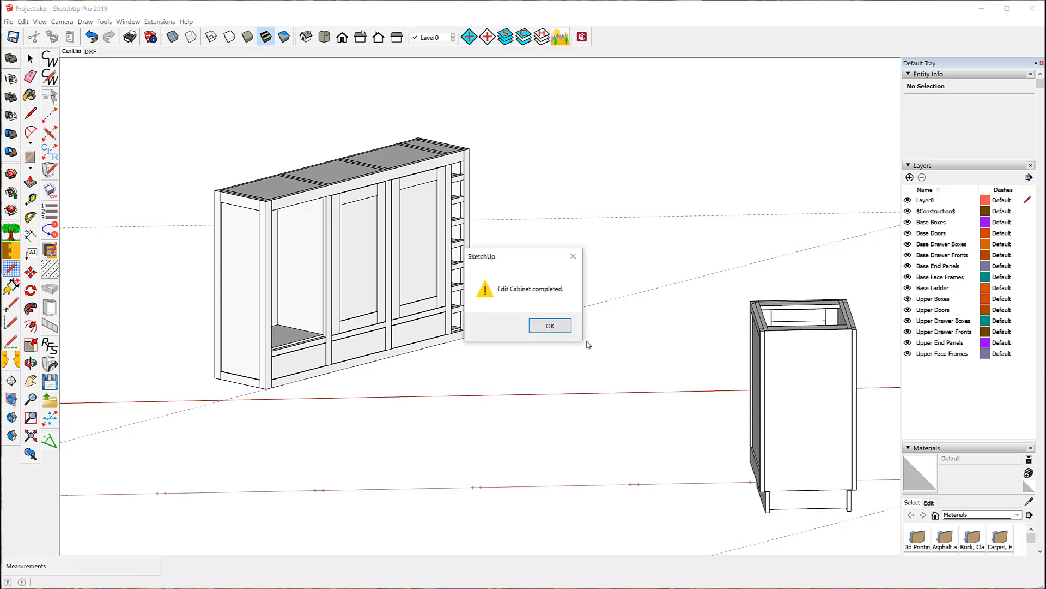
click(550, 326)
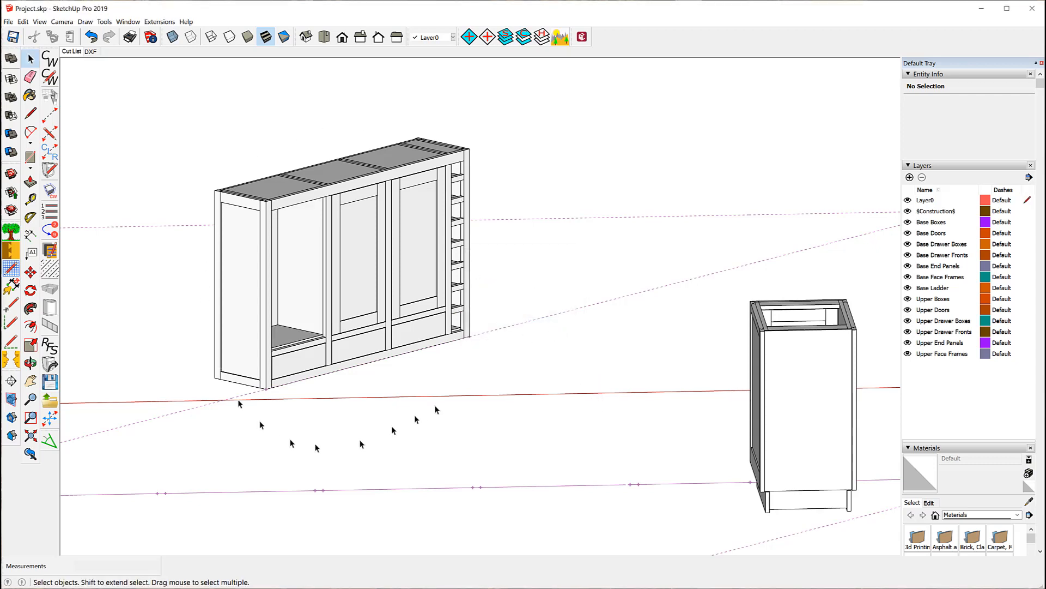
Examine the edited upper cabinet and the overall arrangement of base, upper and tall cabinets from the opposite side
scroll(270, 322, down, 3)
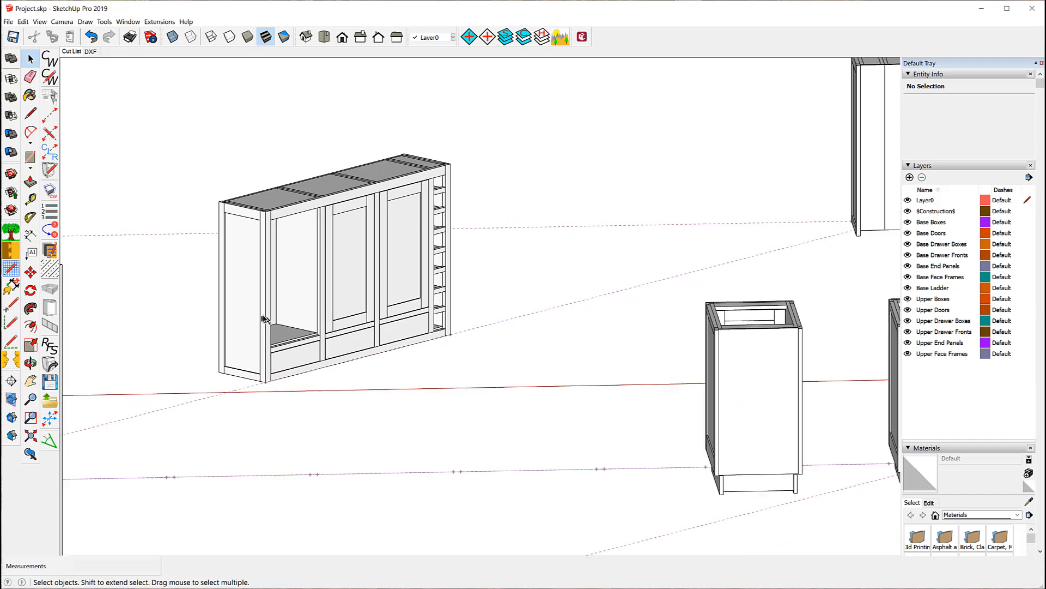
drag(241, 130, 335, 174)
middle_drag(252, 198, 948, 200)
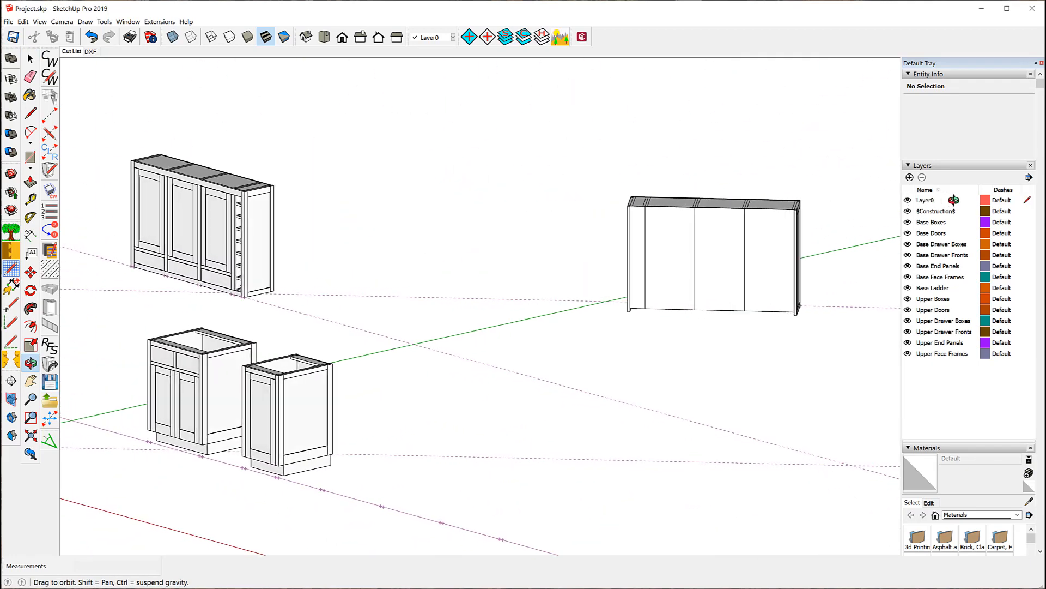
middle_drag(953, 200, 564, 308)
key(space)
scroll(433, 308, down, 5)
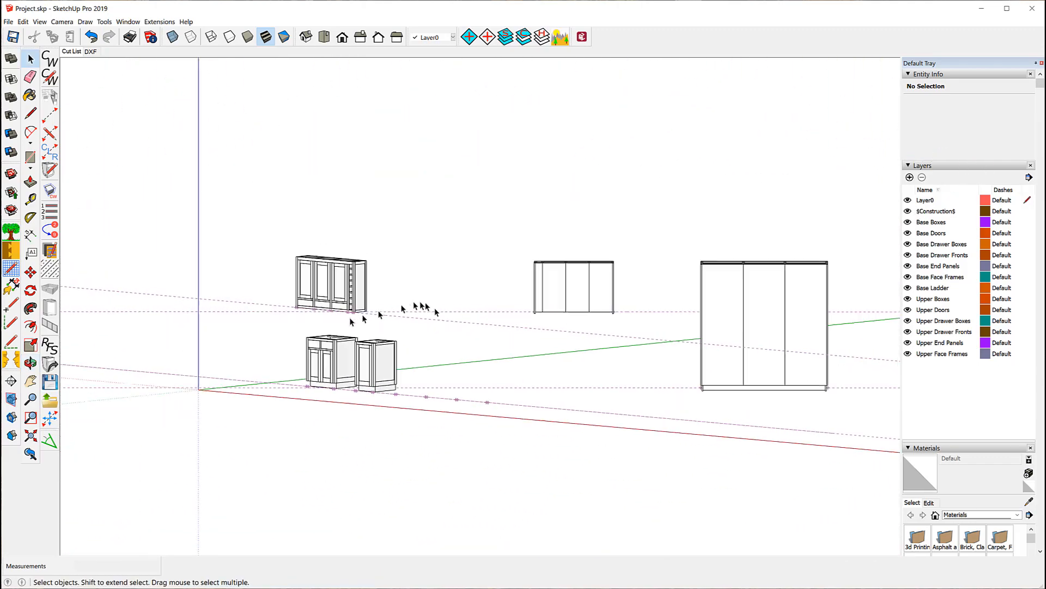